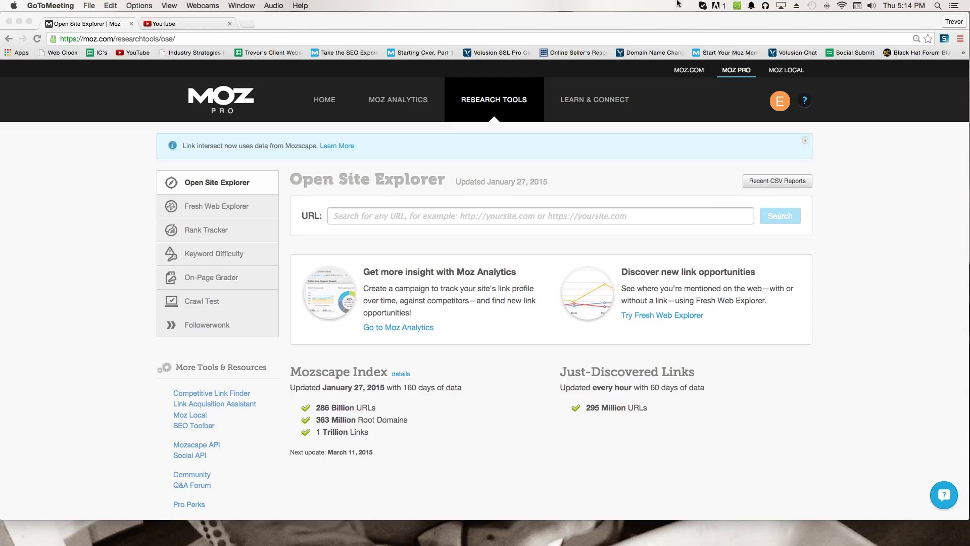
# Load opensiteexplorer.com in place of the open YouTube channel page
pyautogui.click(174, 26)
pyautogui.click(179, 38)
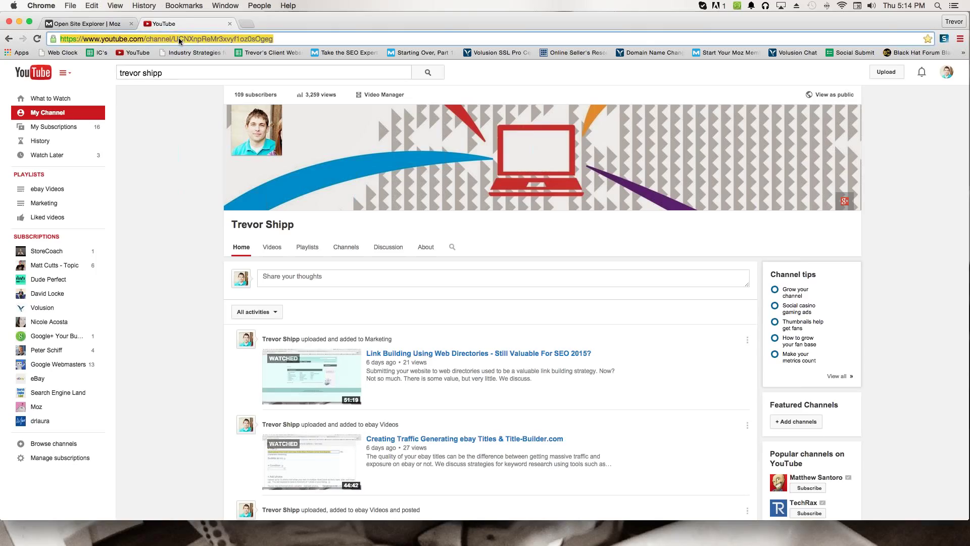
pyautogui.write('opensiteex')
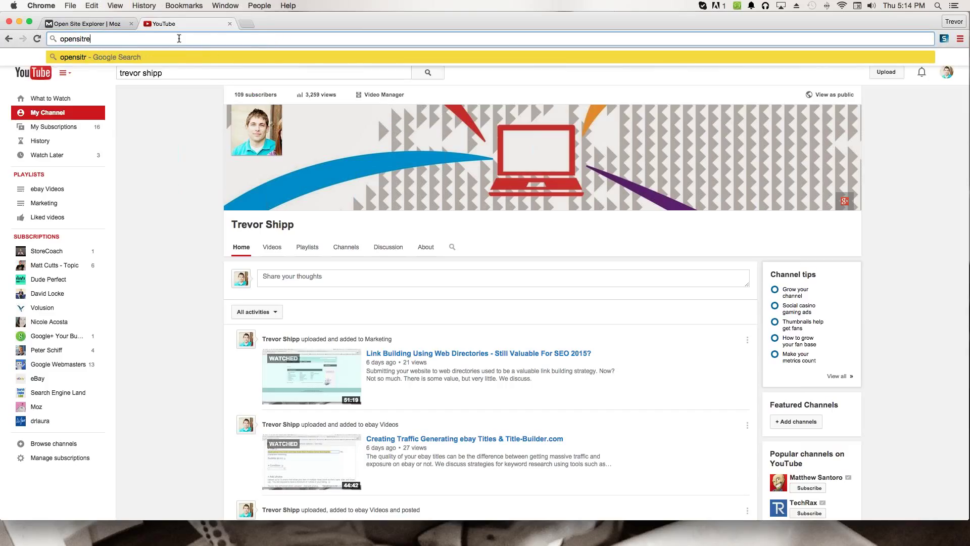
pyautogui.write('plorer.c')
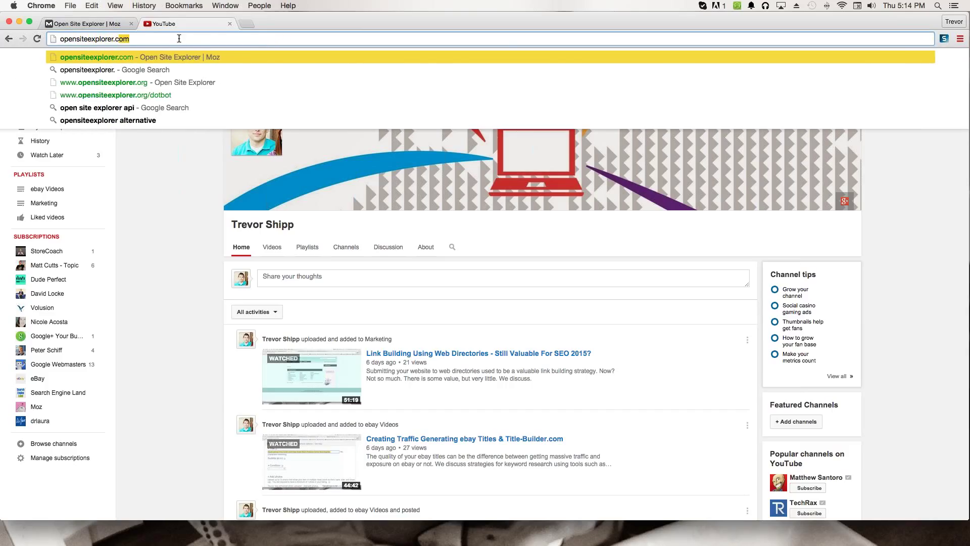
pyautogui.press('Return')
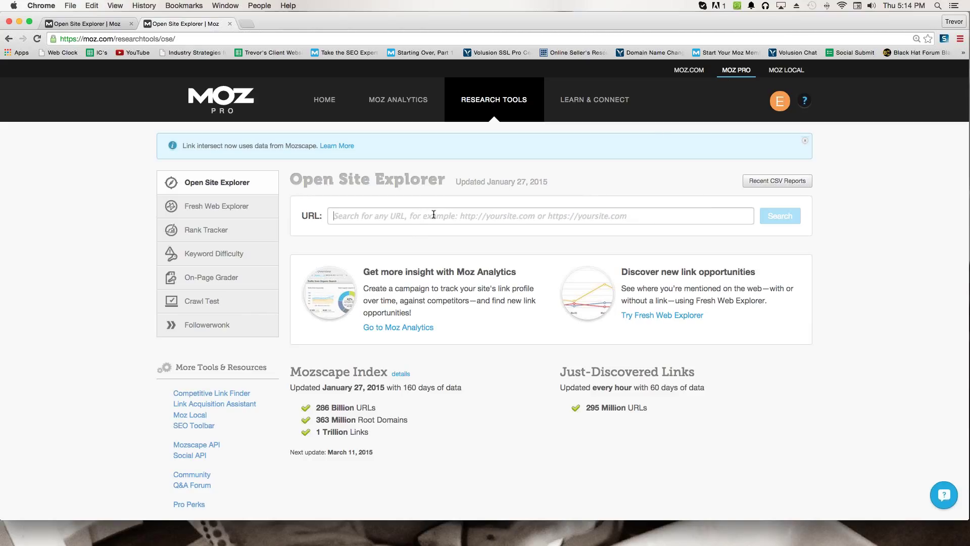
pyautogui.write('www')
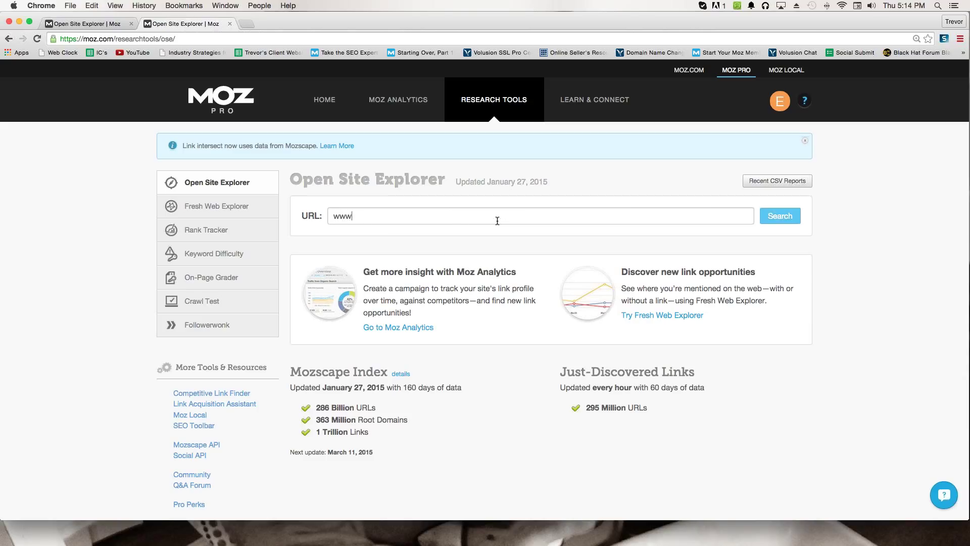
pyautogui.press('BackSpace')
pyautogui.press('BackSpace')
pyautogui.press('BackSpace')
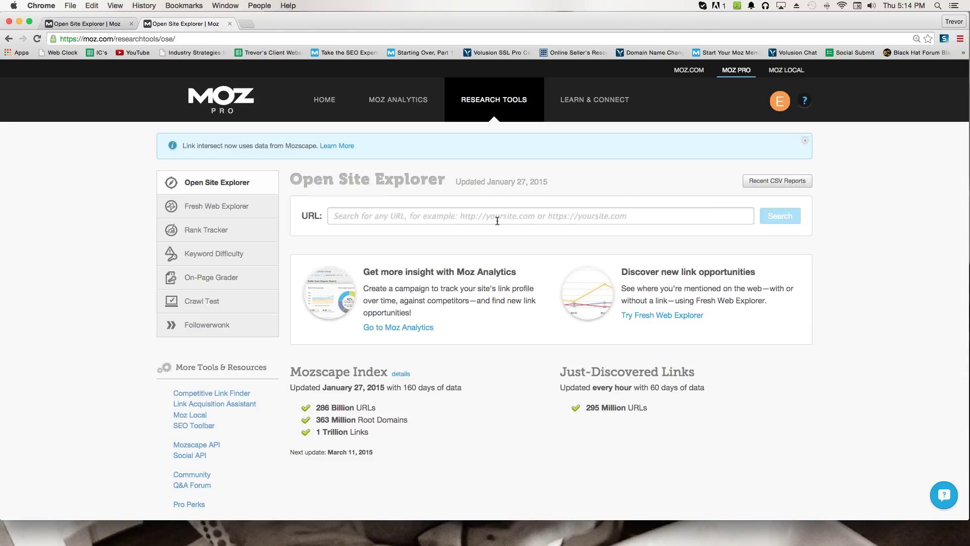
pyautogui.write('www')
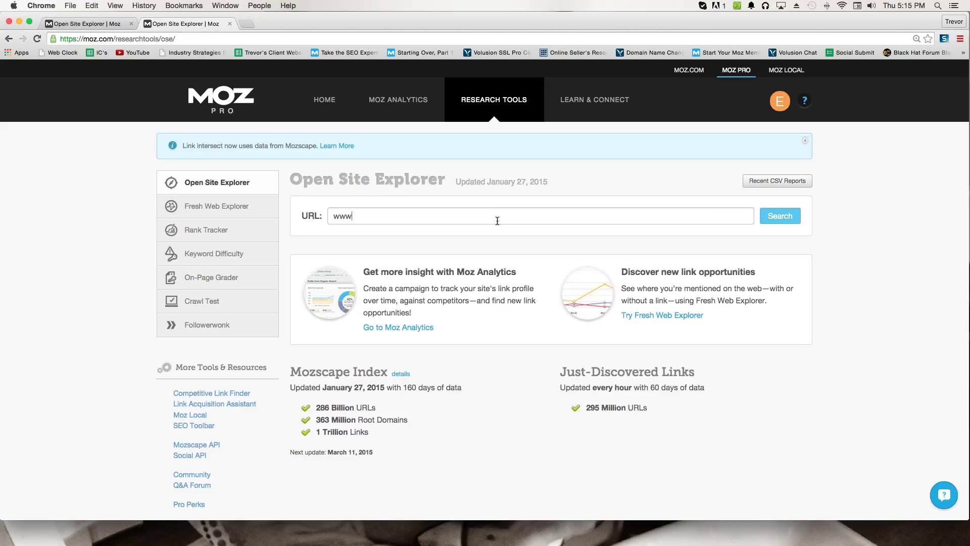
pyautogui.press('BackSpace')
pyautogui.press('BackSpace')
pyautogui.press('BackSpace')
pyautogui.write('www.uptownpearl.com')
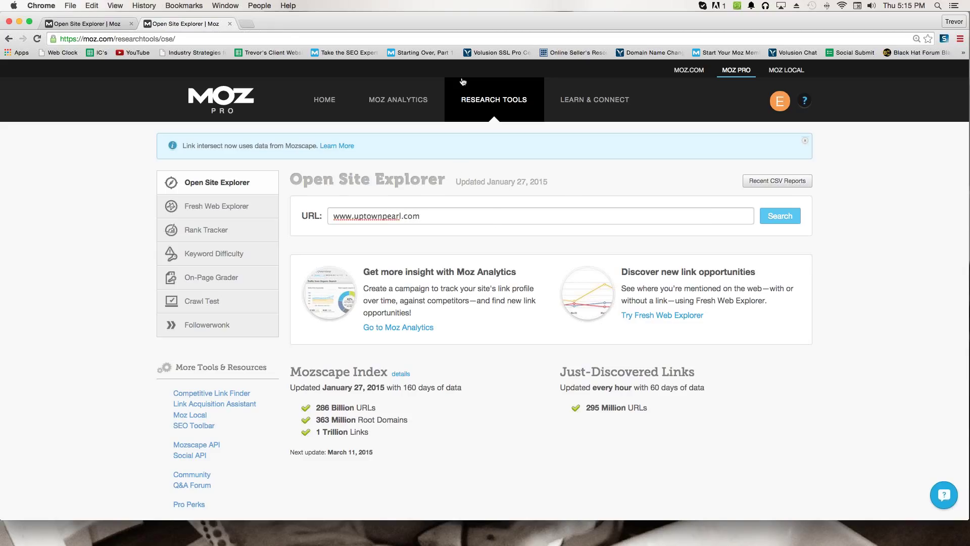
# Open uptownpearl.com in a separate browser tab to view the store's home page
pyautogui.click(244, 25)
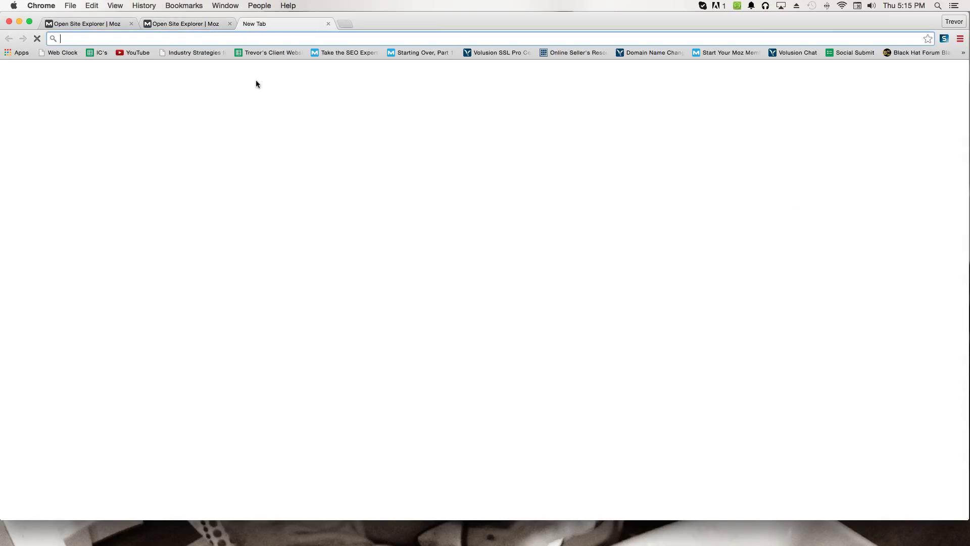
pyautogui.write('uptownpearl.com')
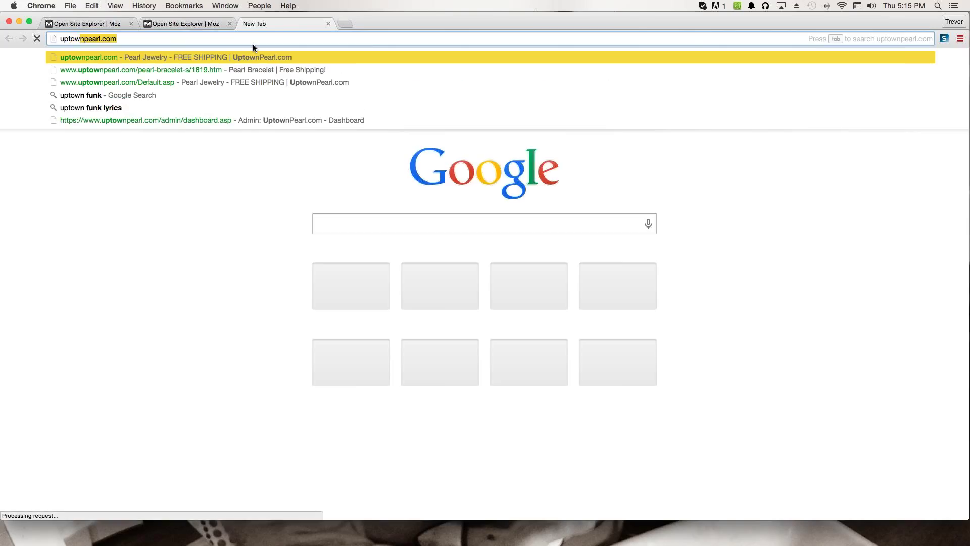
pyautogui.press('Return')
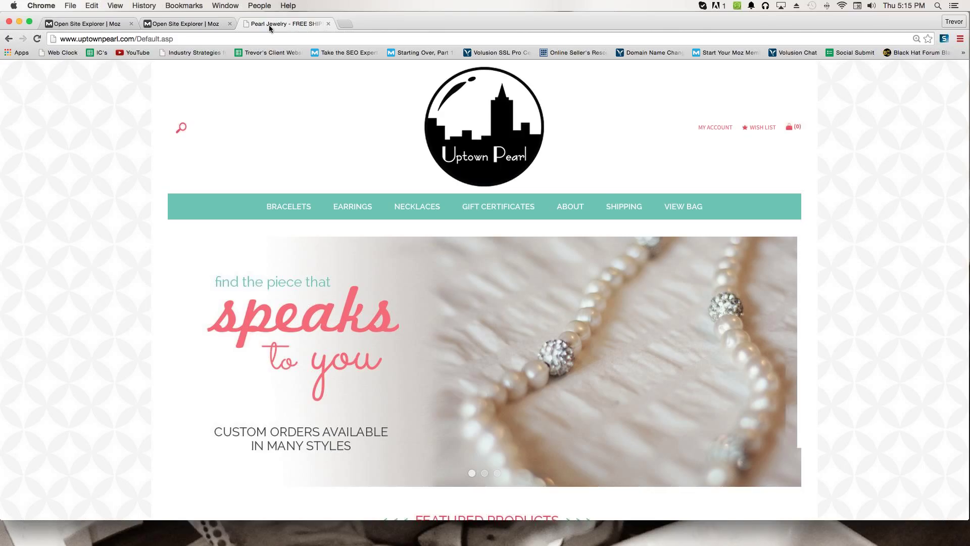
pyautogui.click(186, 23)
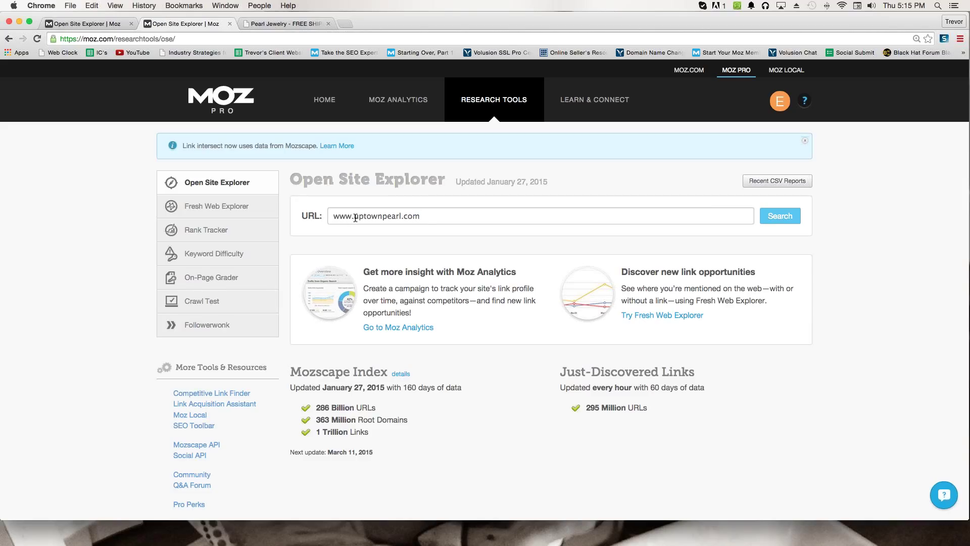
pyautogui.moveTo(426, 217); pyautogui.dragTo(325, 217)
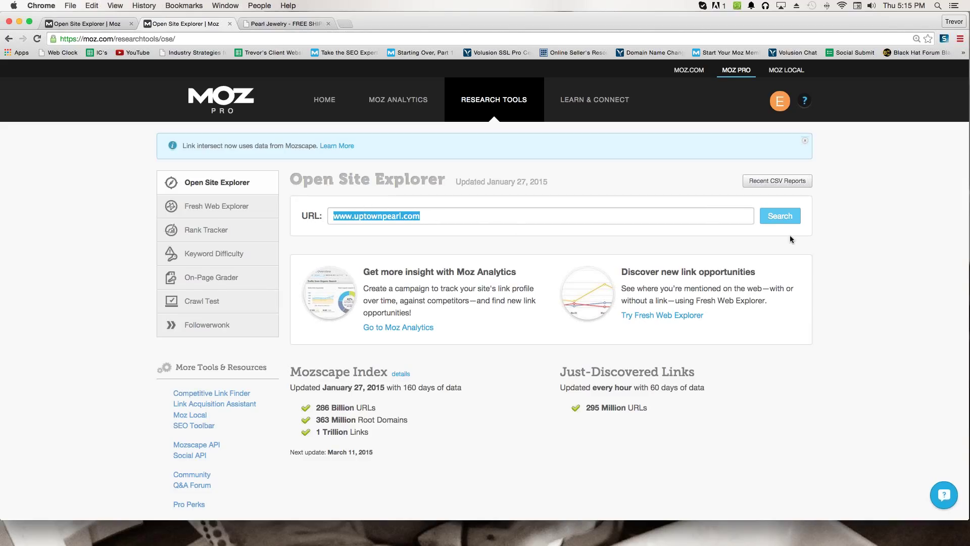
pyautogui.click(777, 224)
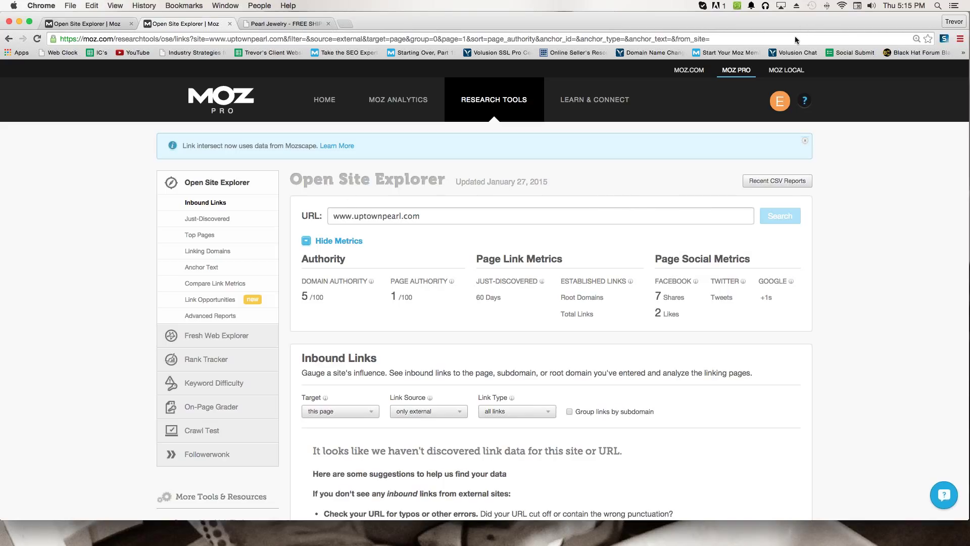
pyautogui.scroll(-1, 587, 172)
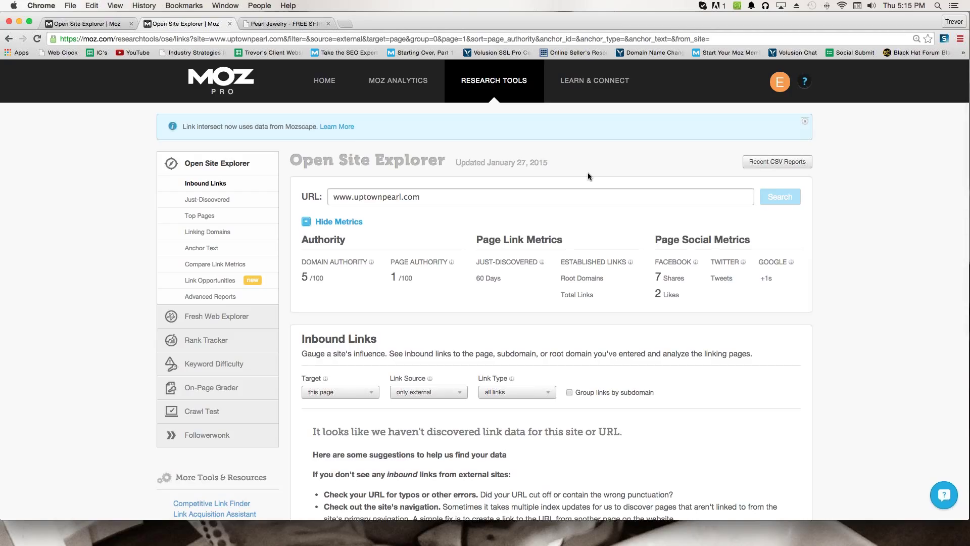
pyautogui.press('super+equal')
pyautogui.press('super+equal')
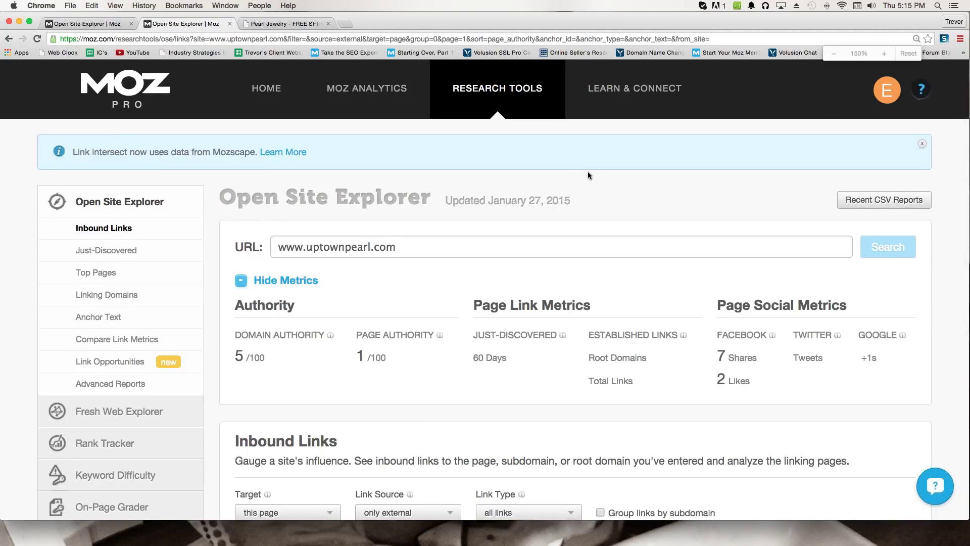
pyautogui.scroll(-4, 576, 173)
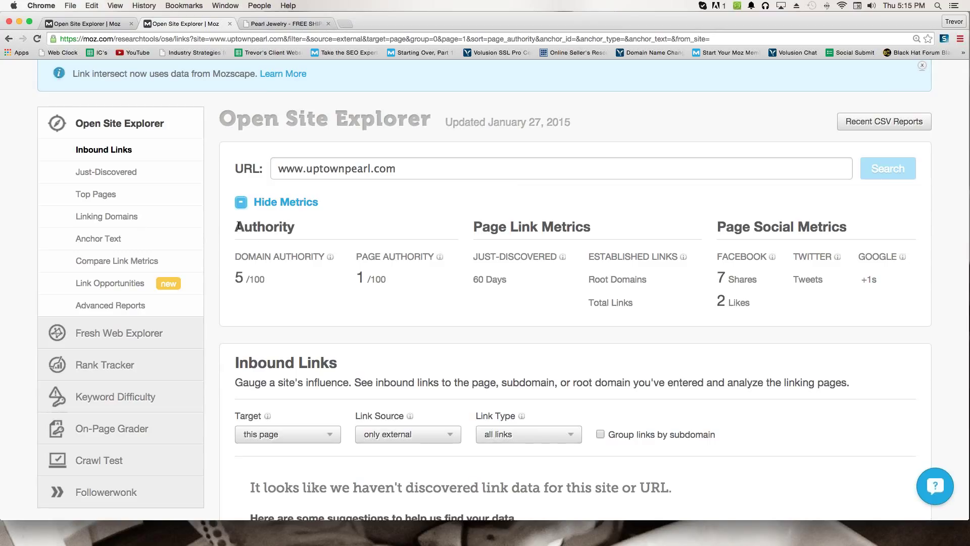
pyautogui.moveTo(235, 228); pyautogui.dragTo(397, 275)
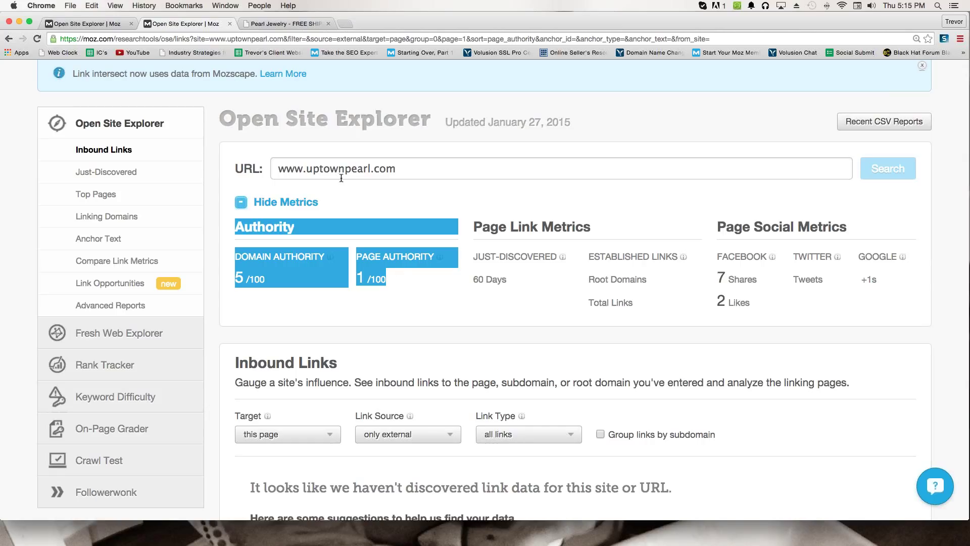
pyautogui.click(275, 281)
pyautogui.moveTo(235, 228); pyautogui.dragTo(390, 275)
pyautogui.moveTo(235, 278); pyautogui.dragTo(265, 278)
pyautogui.moveTo(356, 278); pyautogui.dragTo(390, 281)
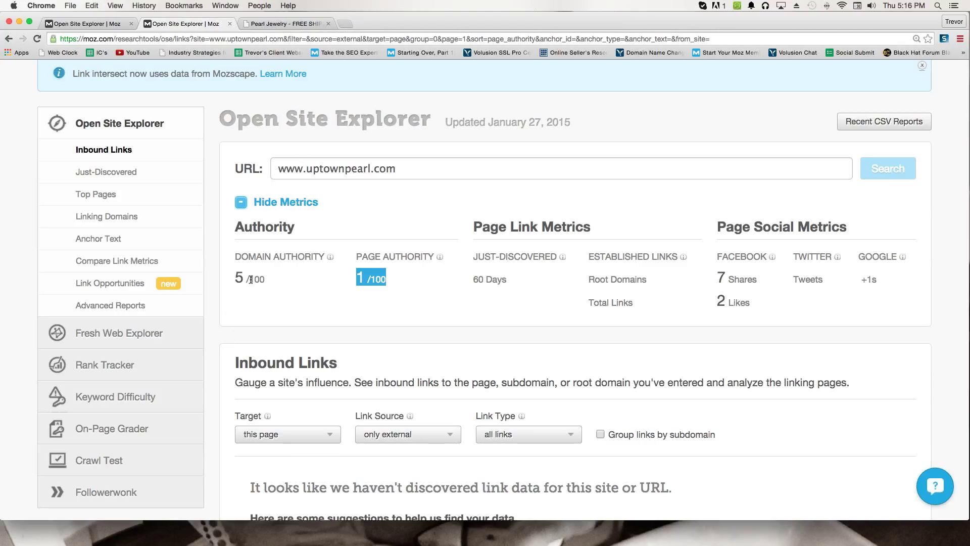
# Review which authority metric applies to the whole domain and which to the searched URL, including the Page Authority score
pyautogui.moveTo(231, 257); pyautogui.dragTo(435, 256)
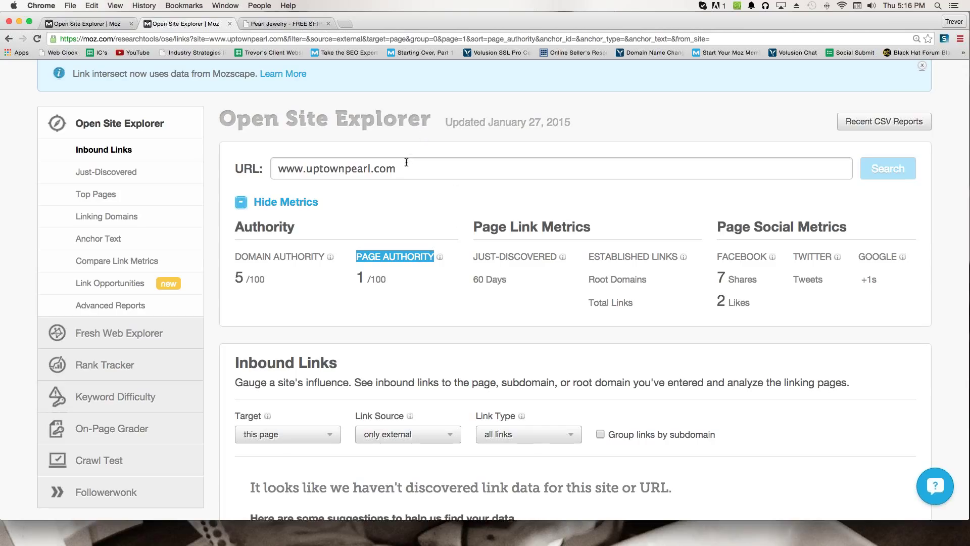
pyautogui.moveTo(405, 168); pyautogui.dragTo(271, 168)
pyautogui.moveTo(410, 164); pyautogui.dragTo(273, 161)
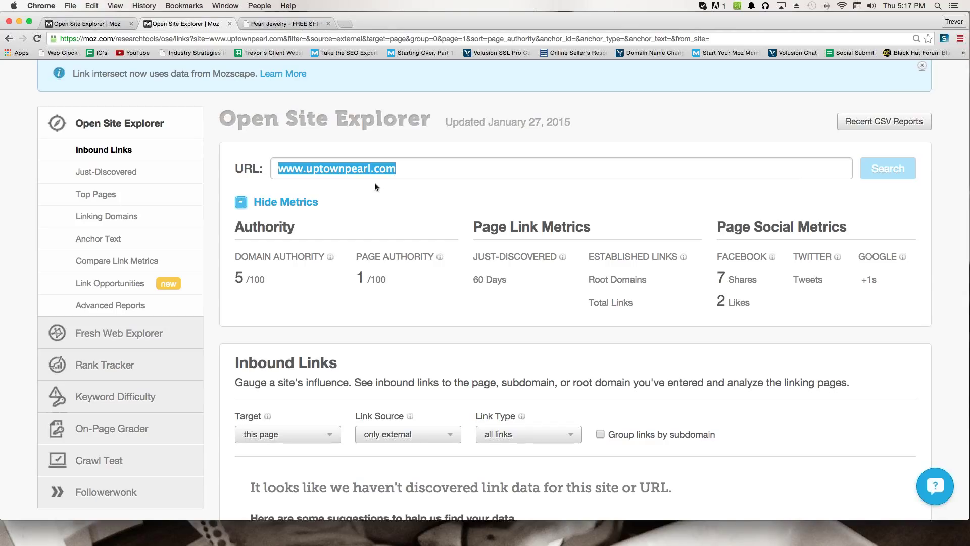
pyautogui.moveTo(397, 168); pyautogui.dragTo(279, 166)
pyautogui.click(422, 168)
pyautogui.doubleClick(295, 174)
pyautogui.doubleClick(242, 255)
pyautogui.moveTo(242, 256); pyautogui.dragTo(321, 258)
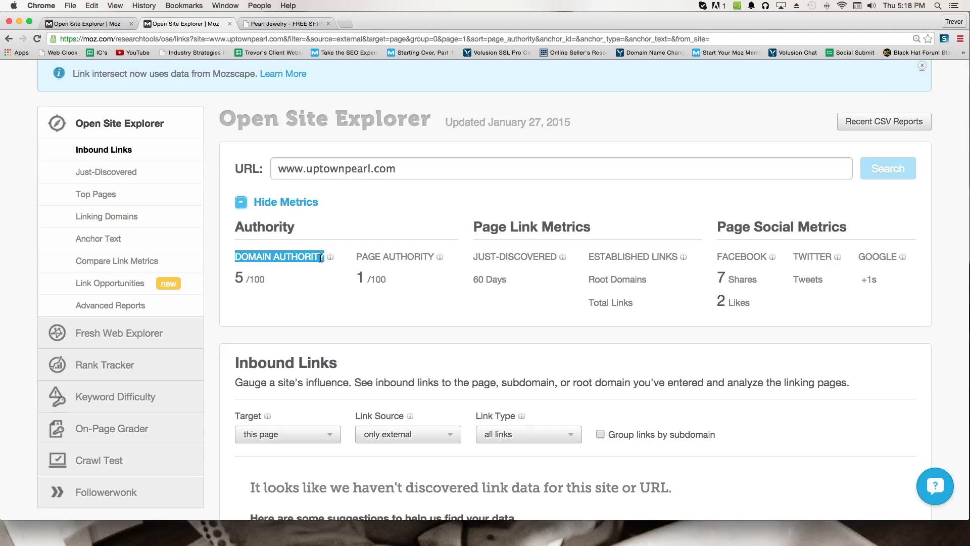
pyautogui.moveTo(357, 256); pyautogui.dragTo(434, 257)
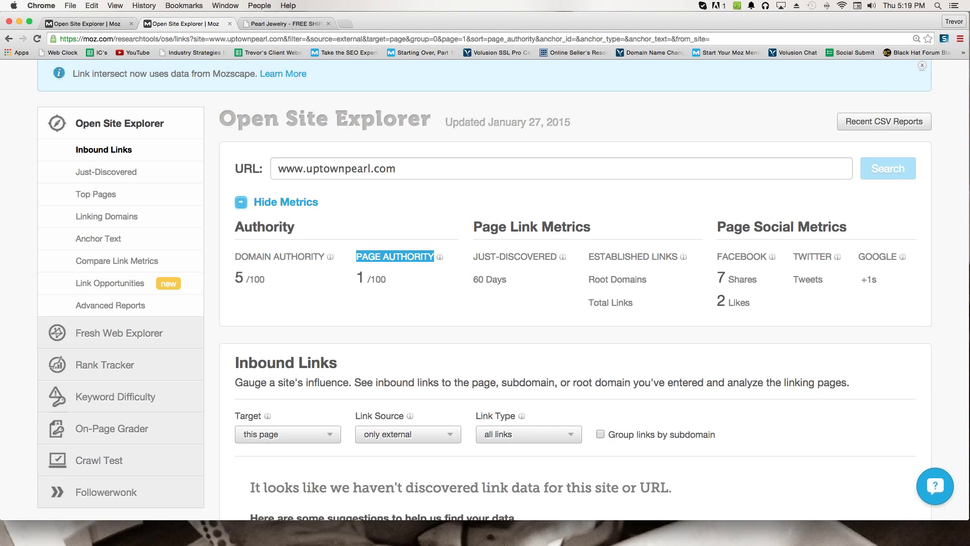
pyautogui.moveTo(355, 277); pyautogui.dragTo(394, 277)
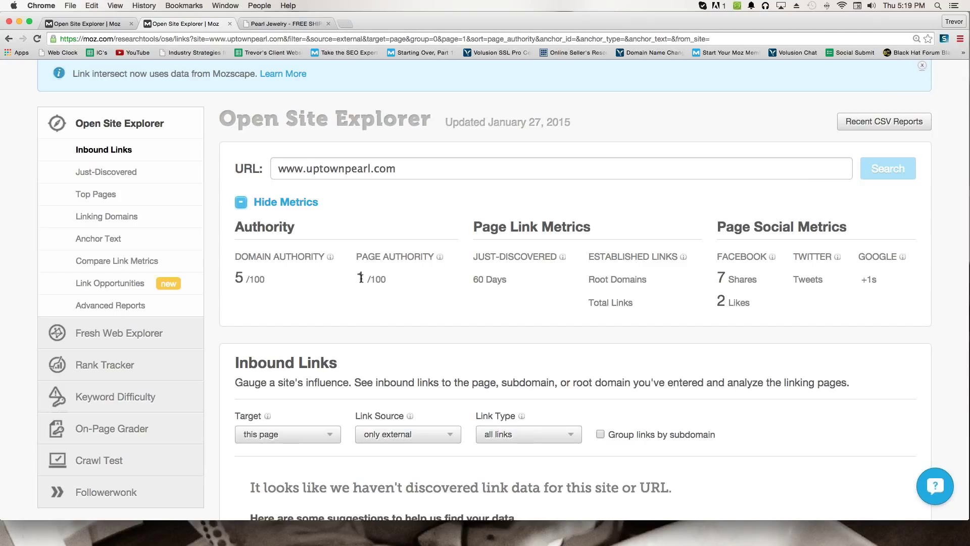
pyautogui.moveTo(361, 277); pyautogui.dragTo(388, 275)
pyautogui.moveTo(410, 165); pyautogui.dragTo(270, 160)
pyautogui.write('www')
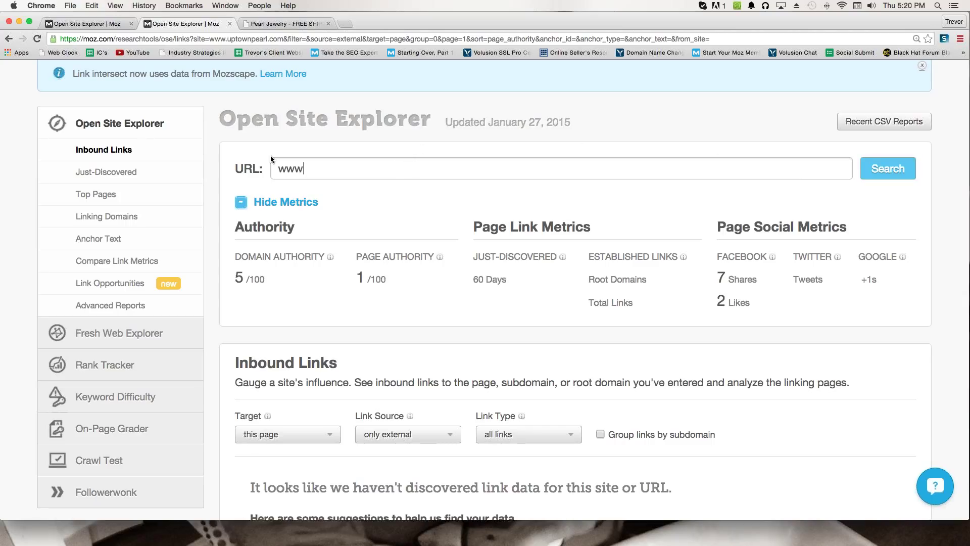
pyautogui.write('.financialnut.com')
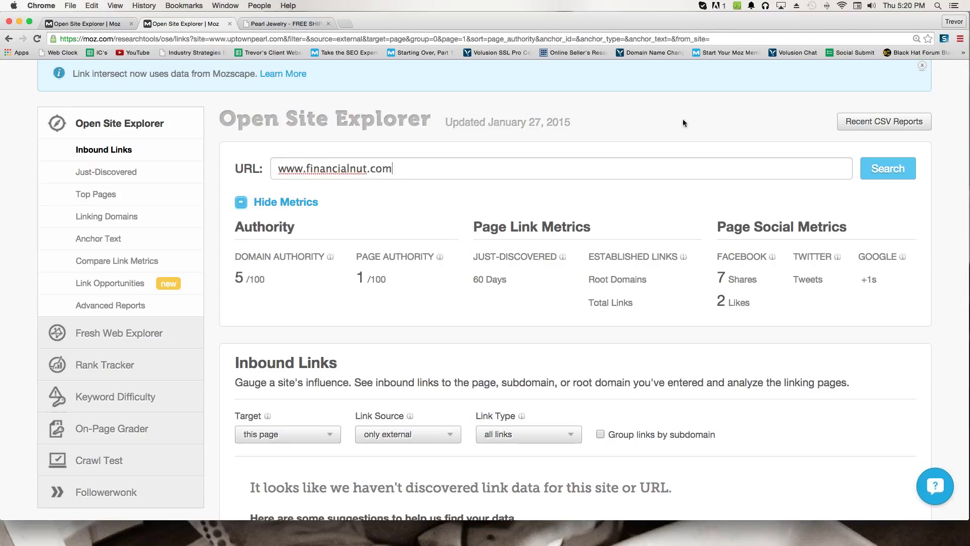
pyautogui.click(871, 167)
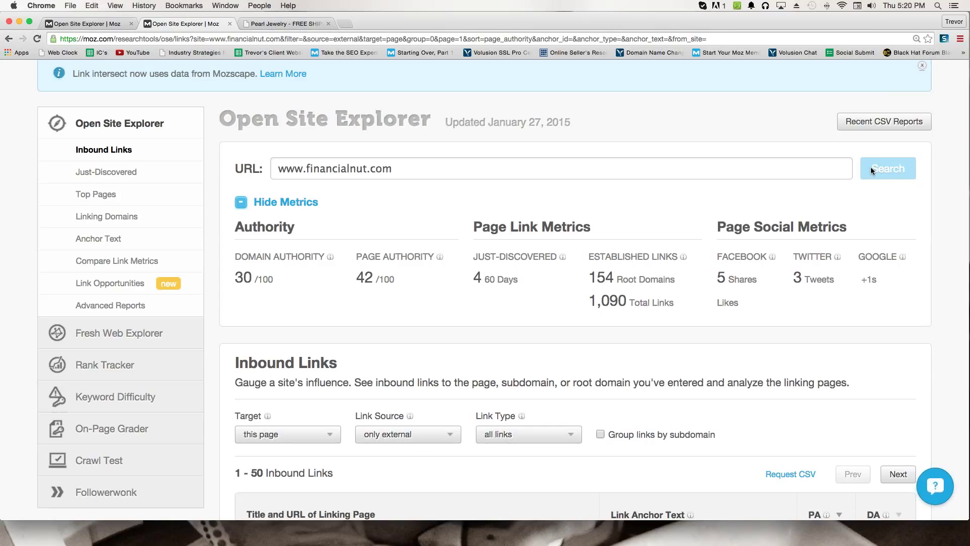
# Open financialnut.com in a separate browser tab to view the blog's home page
pyautogui.click(348, 23)
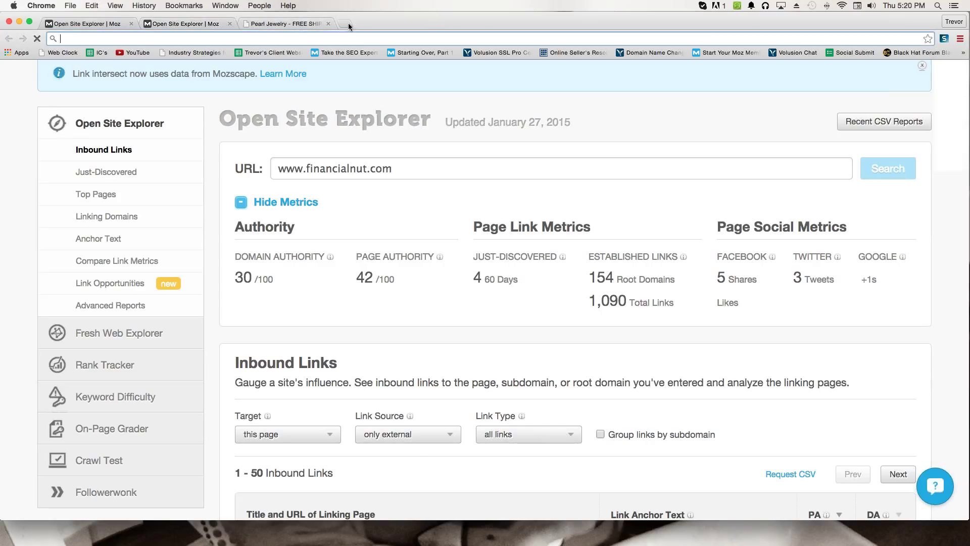
pyautogui.write('financialnut.c')
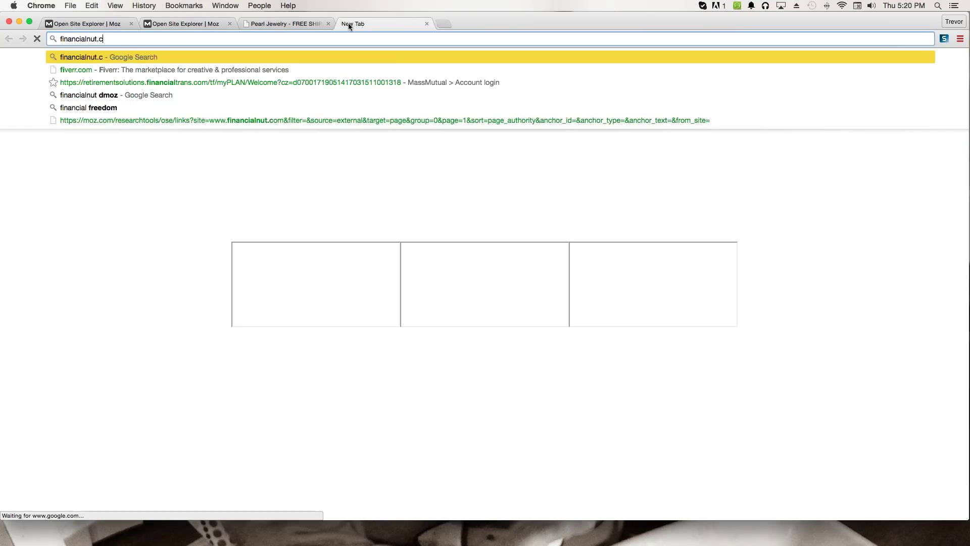
pyautogui.write('om')
pyautogui.press('Return')
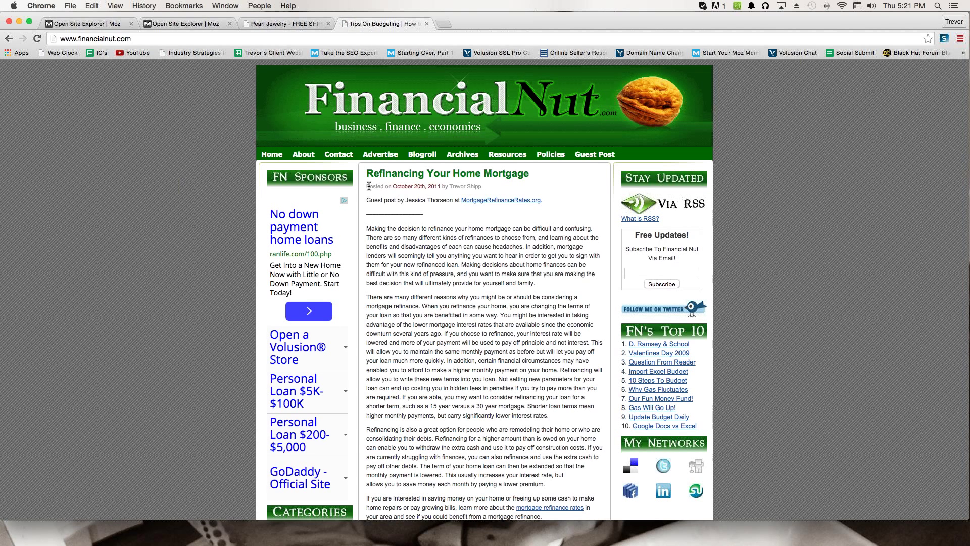
# Check the posting dates of the Financial Nut blog's latest articles and return to its Open Site Explorer results
pyautogui.moveTo(368, 185); pyautogui.dragTo(443, 187)
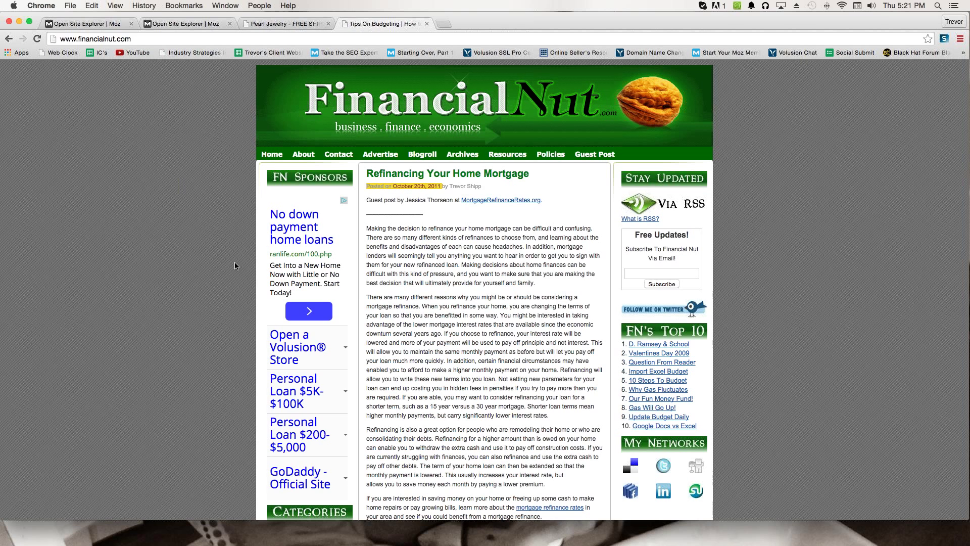
pyautogui.scroll(-6, 436, 265)
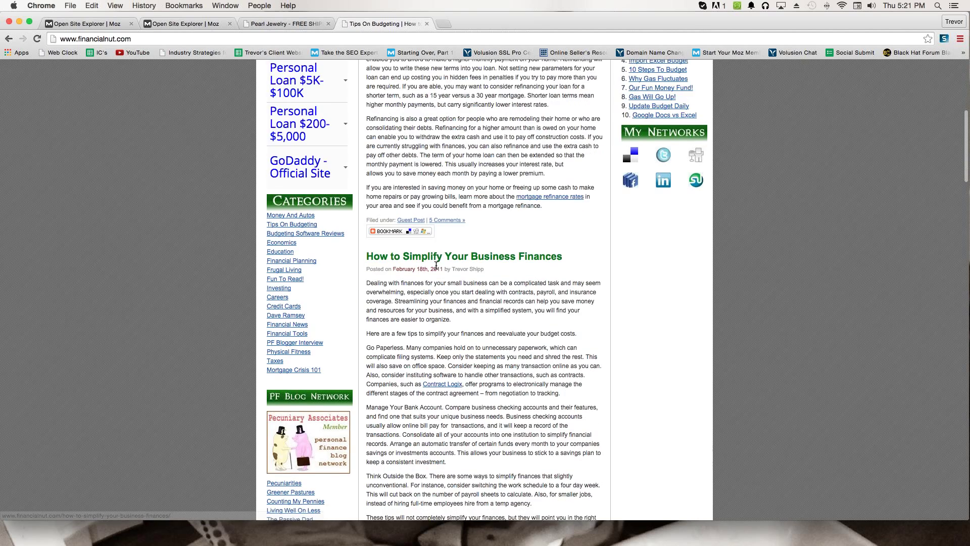
pyautogui.scroll(-8, 436, 265)
pyautogui.scroll(12, 437, 266)
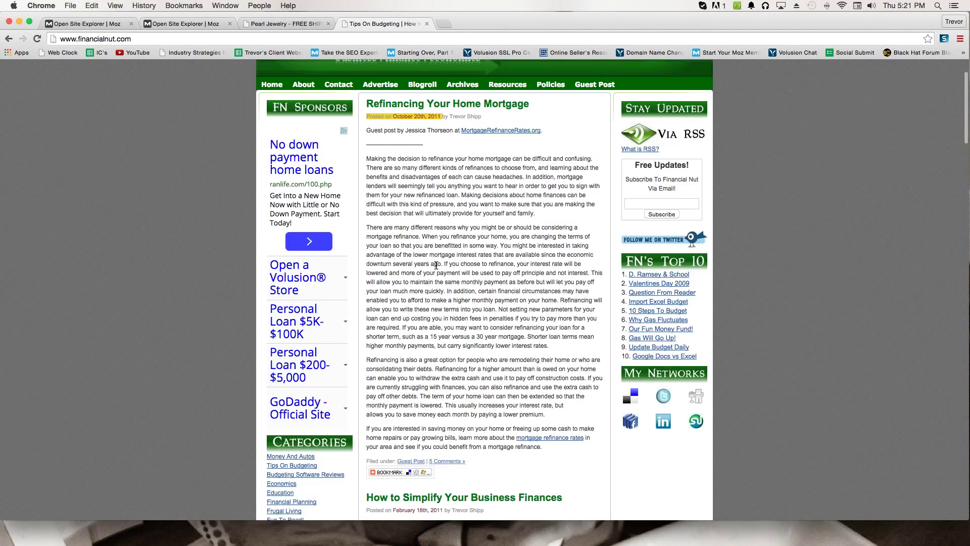
pyautogui.scroll(2, 437, 266)
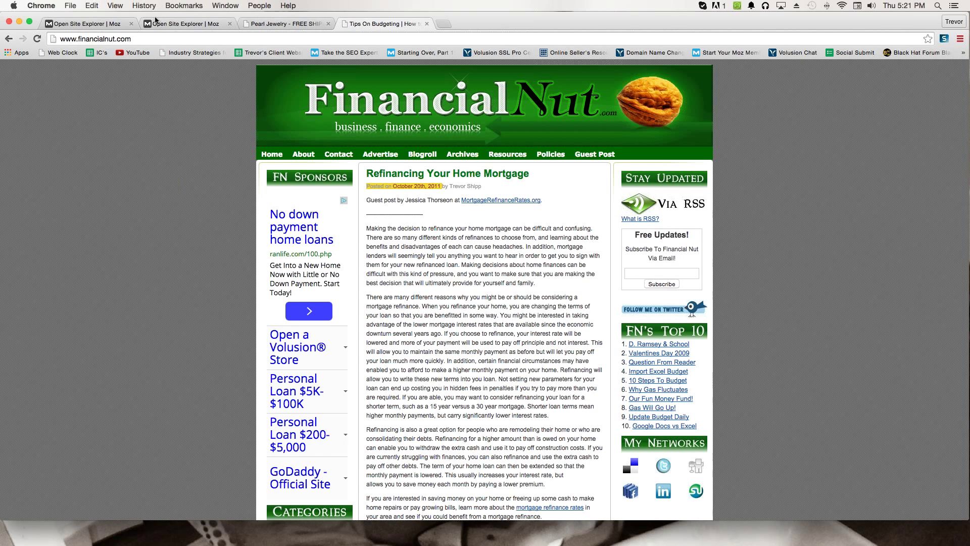
pyautogui.click(156, 23)
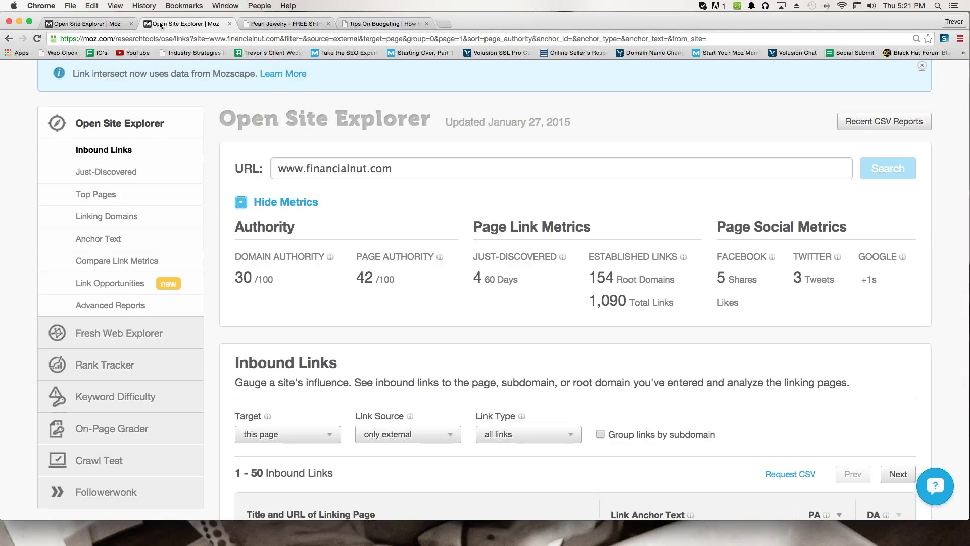
pyautogui.scroll(-1, 352, 201)
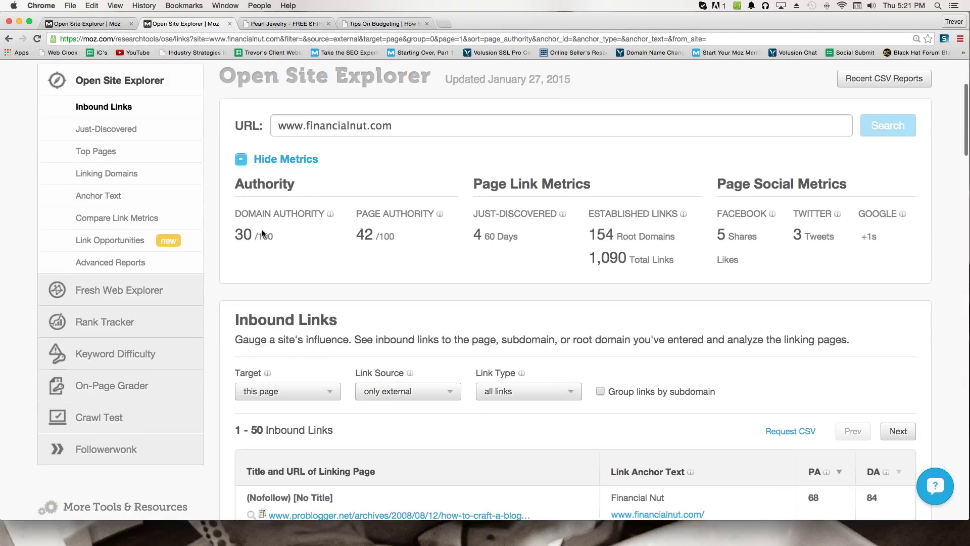
pyautogui.moveTo(238, 235); pyautogui.dragTo(273, 235)
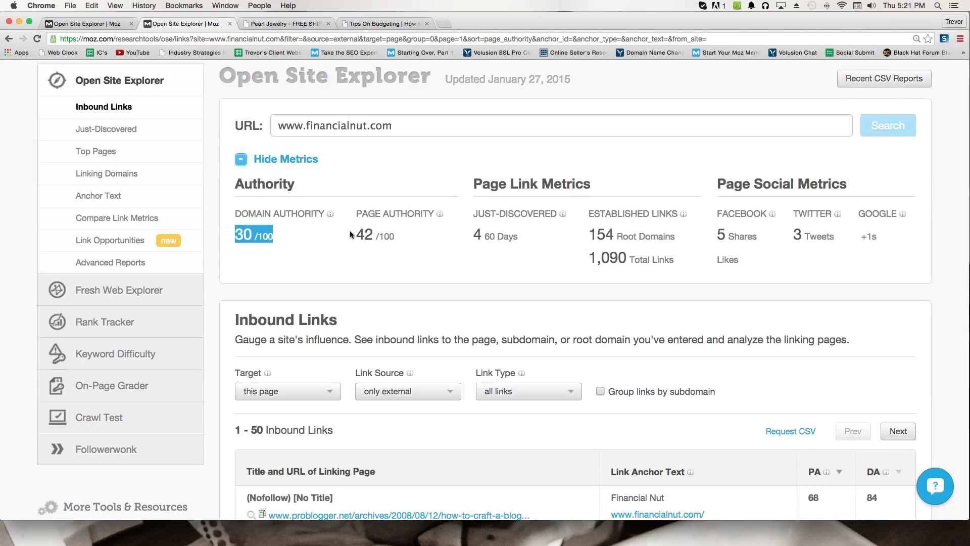
pyautogui.moveTo(357, 234); pyautogui.dragTo(394, 236)
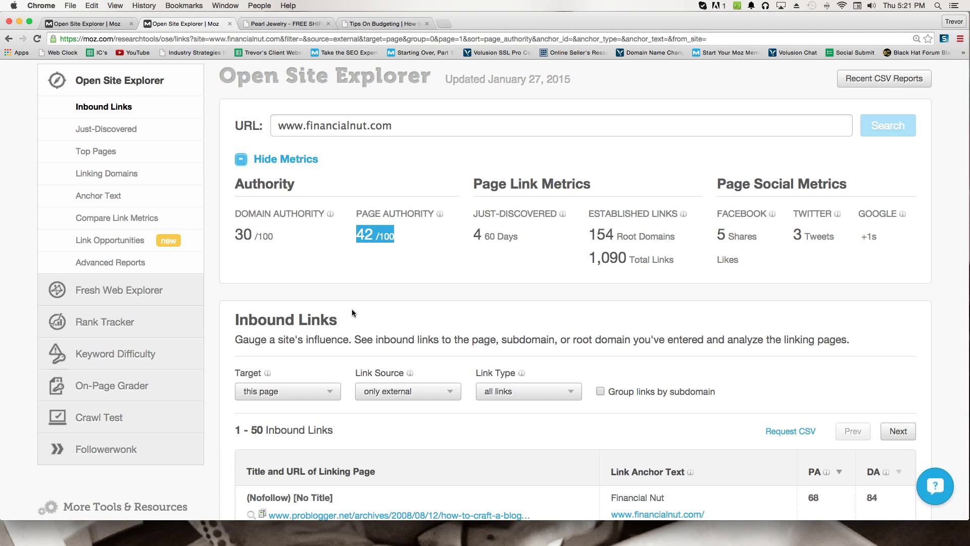
pyautogui.click(358, 132)
pyautogui.moveTo(394, 124); pyautogui.dragTo(260, 125)
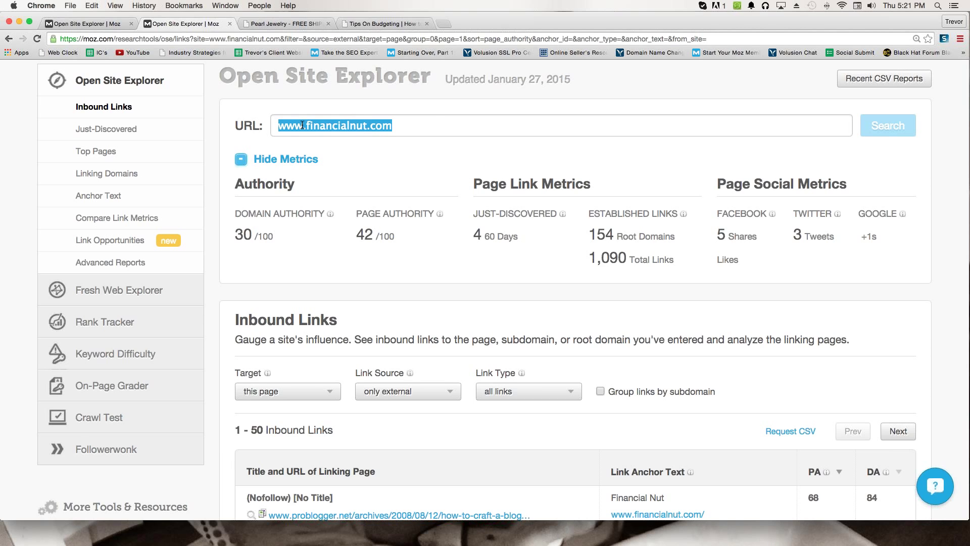
pyautogui.moveTo(356, 234); pyautogui.dragTo(399, 234)
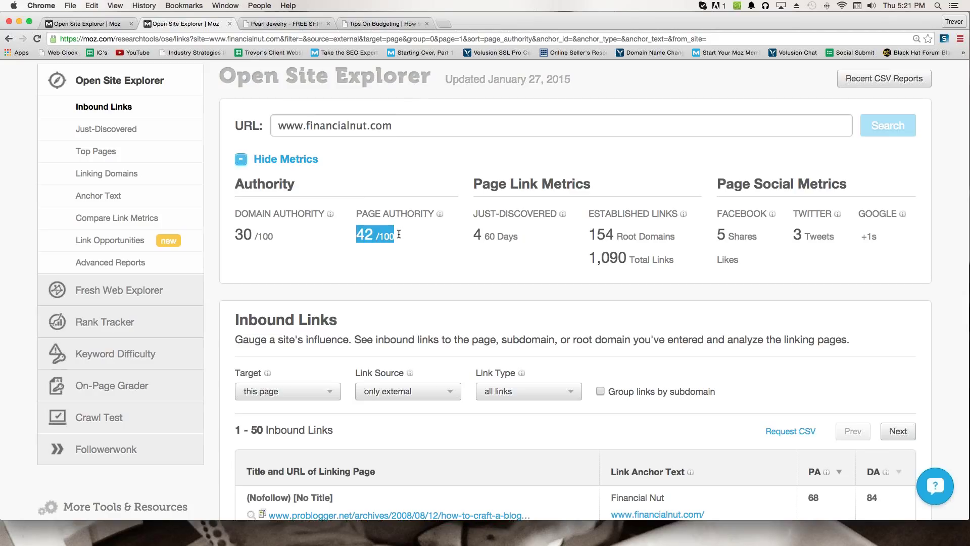
pyautogui.click(233, 236)
pyautogui.moveTo(235, 235); pyautogui.dragTo(272, 234)
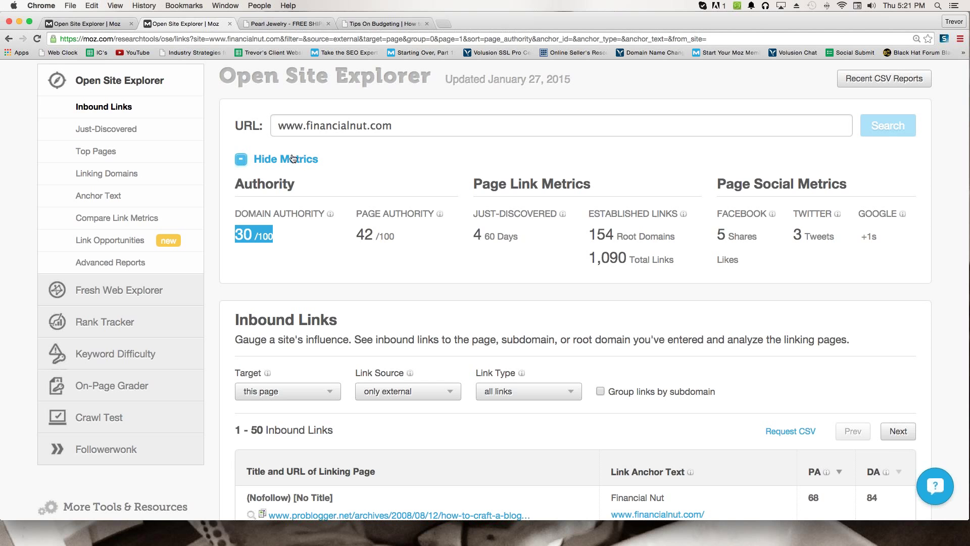
# Search Google in a new browser tab for "why do gas prices go up and down financialnut"
pyautogui.click(360, 23)
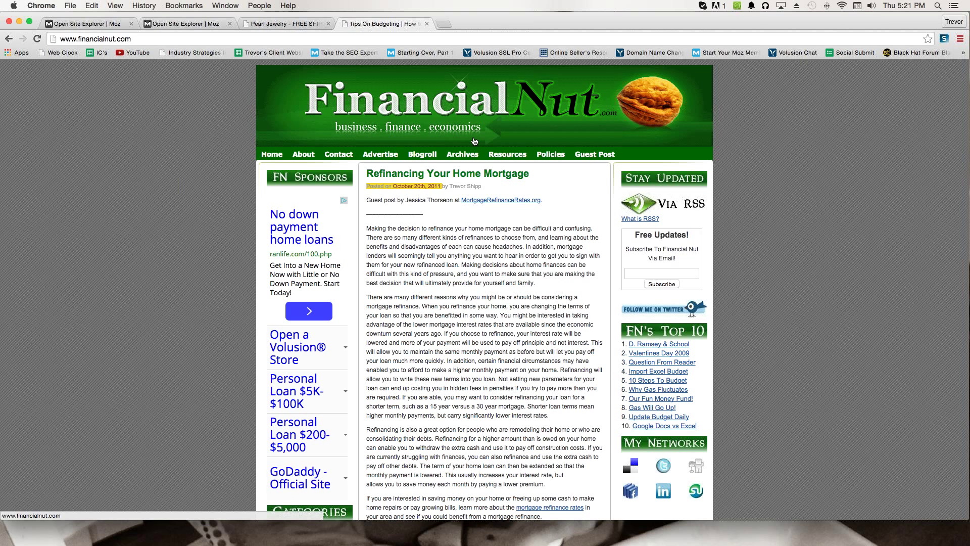
pyautogui.click(446, 25)
pyautogui.write('google')
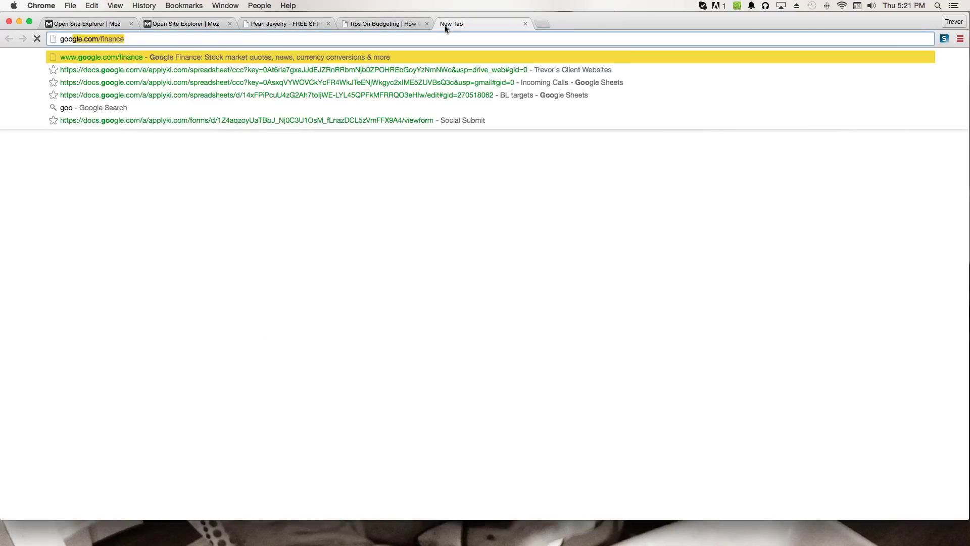
pyautogui.press('Tab')
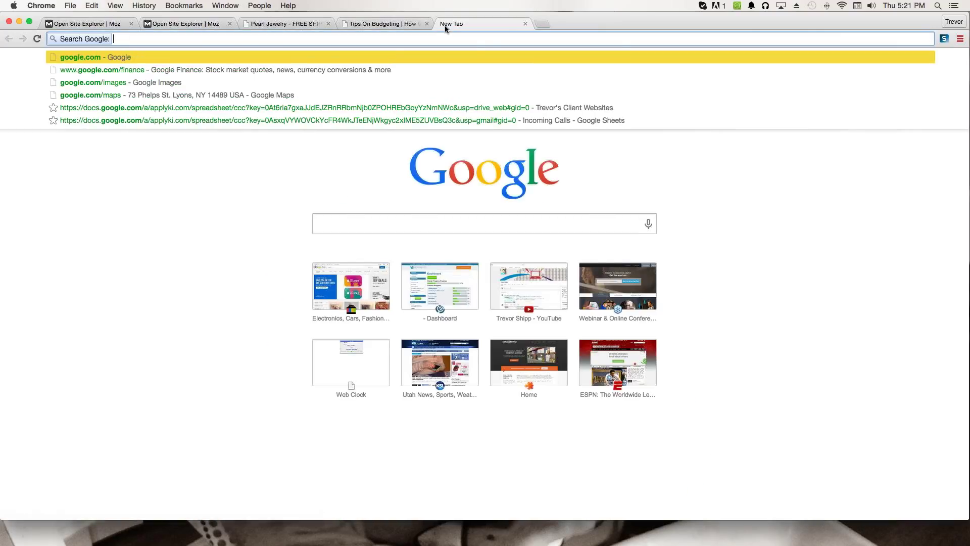
pyautogui.write('why')
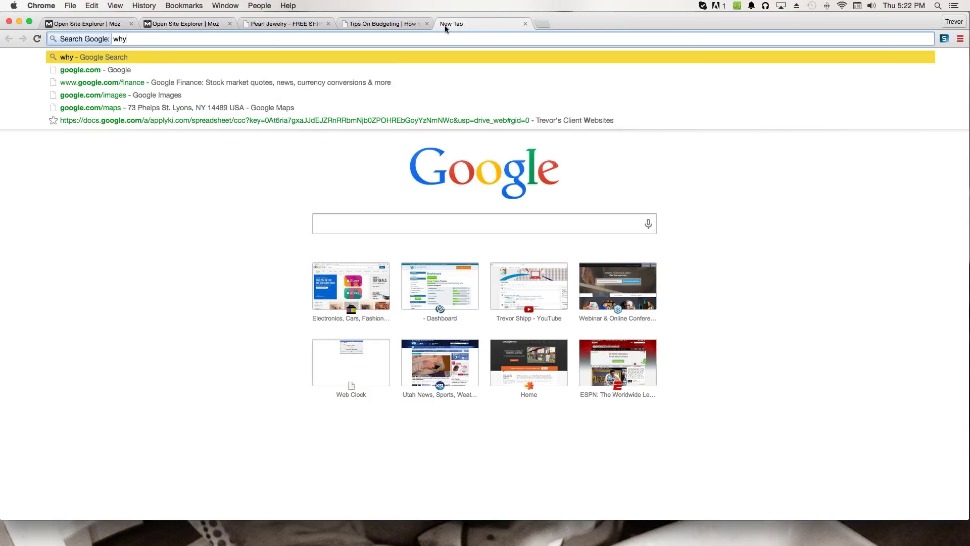
pyautogui.write(' do gas prices ')
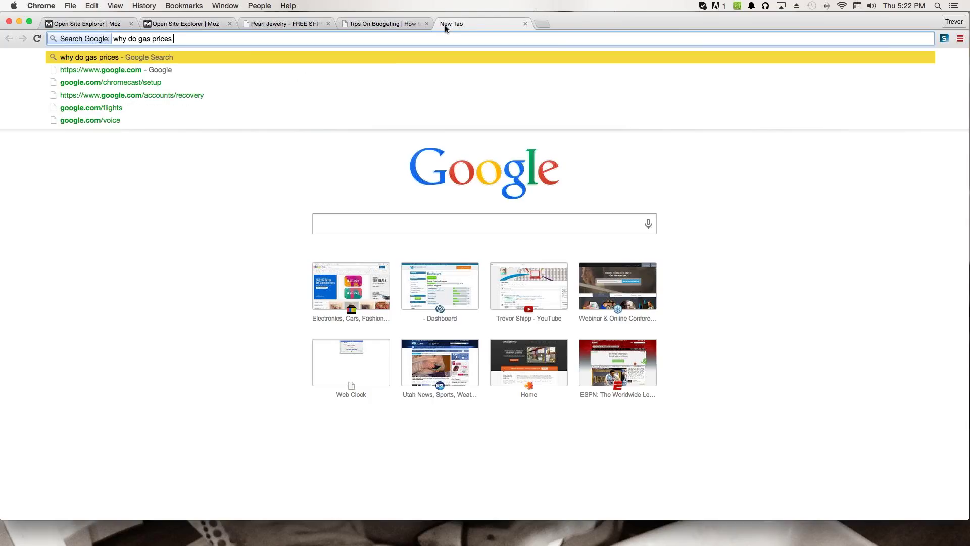
pyautogui.write('go up and down financialnut')
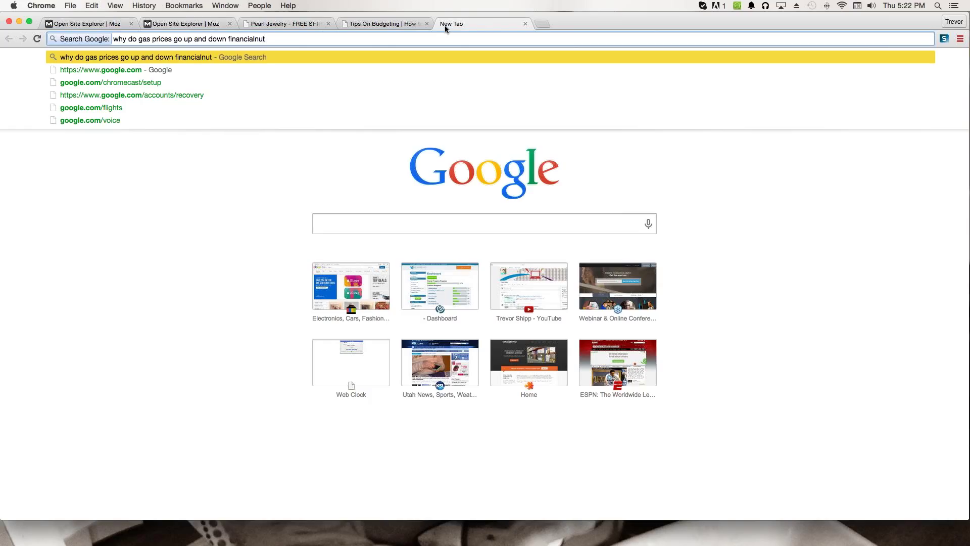
pyautogui.press('Return')
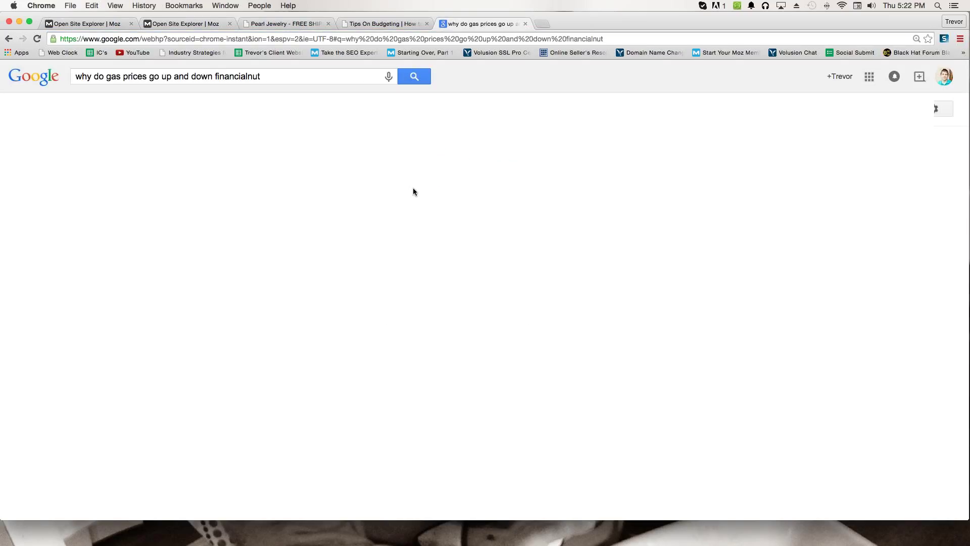
# Look through the Financial Nut search results and open the article "Why are Gas Prices Going up Again"
pyautogui.click(145, 164)
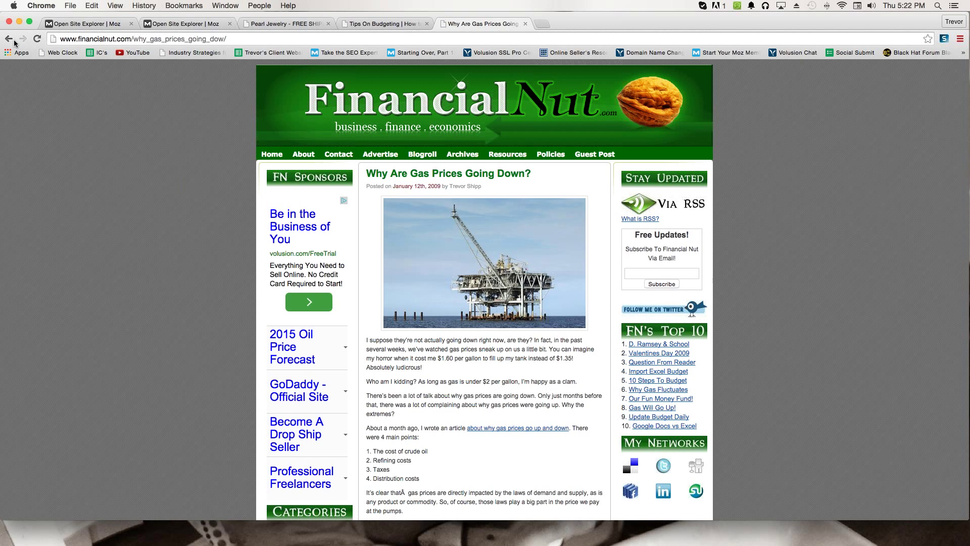
pyautogui.click(12, 39)
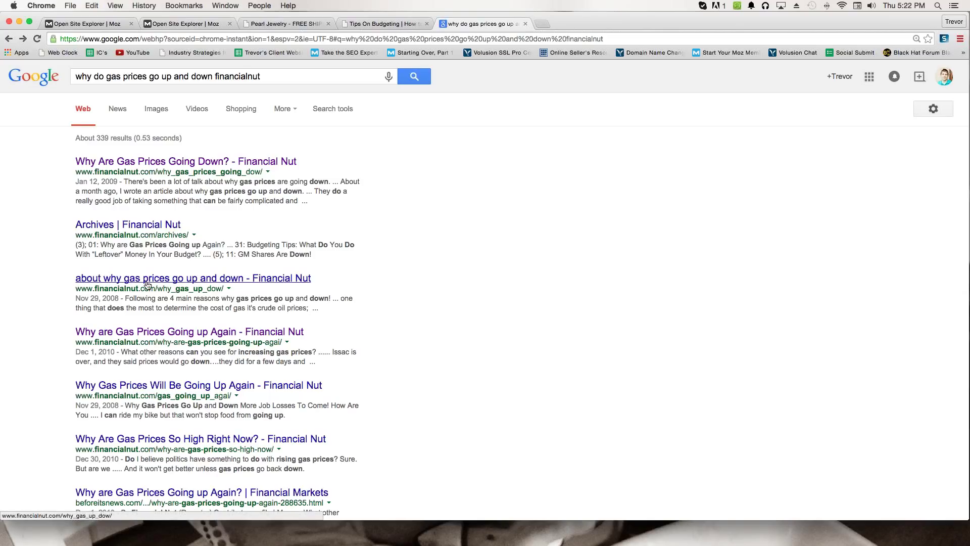
pyautogui.click(152, 337)
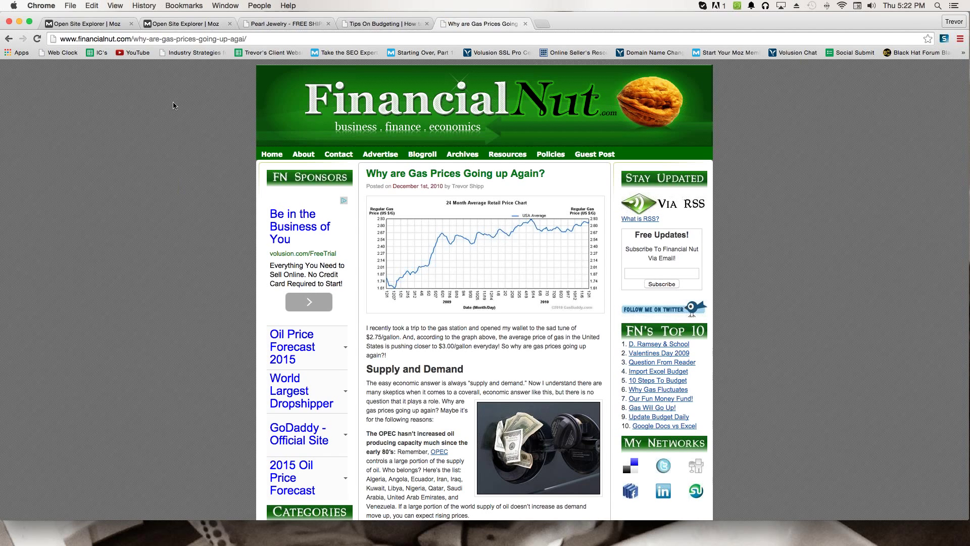
# Copy the full web address of the "Why are Gas Prices Going up Again?" article
pyautogui.click(126, 39)
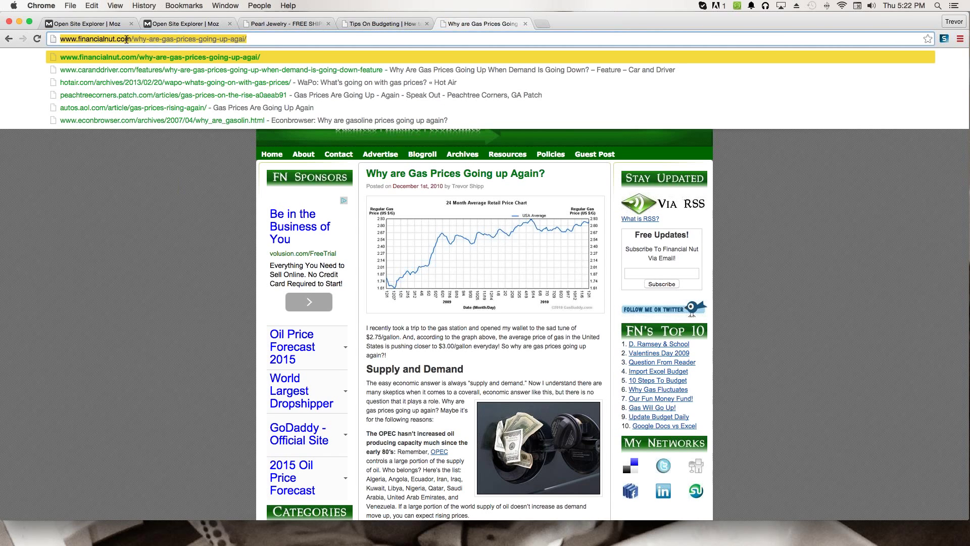
pyautogui.click(155, 221)
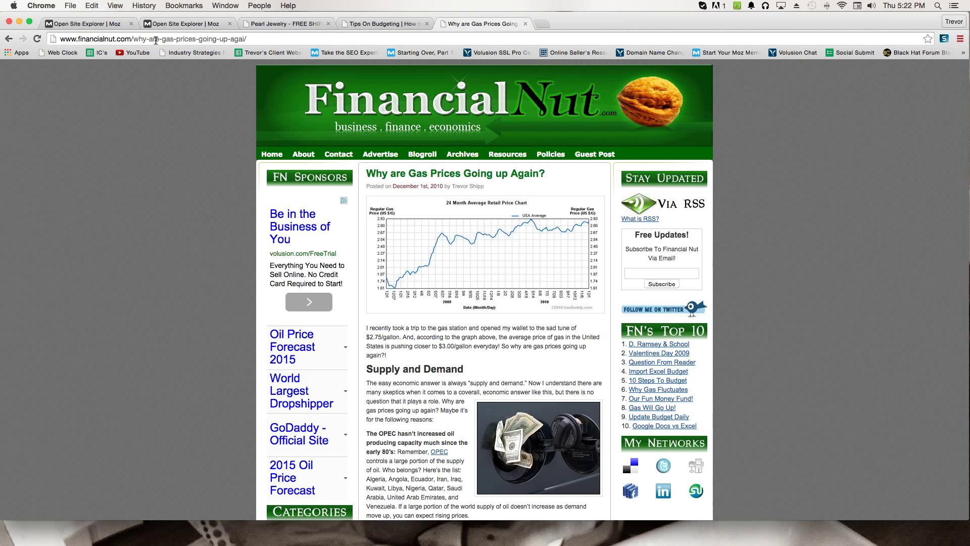
pyautogui.click(156, 40)
pyautogui.moveTo(255, 39); pyautogui.dragTo(58, 39)
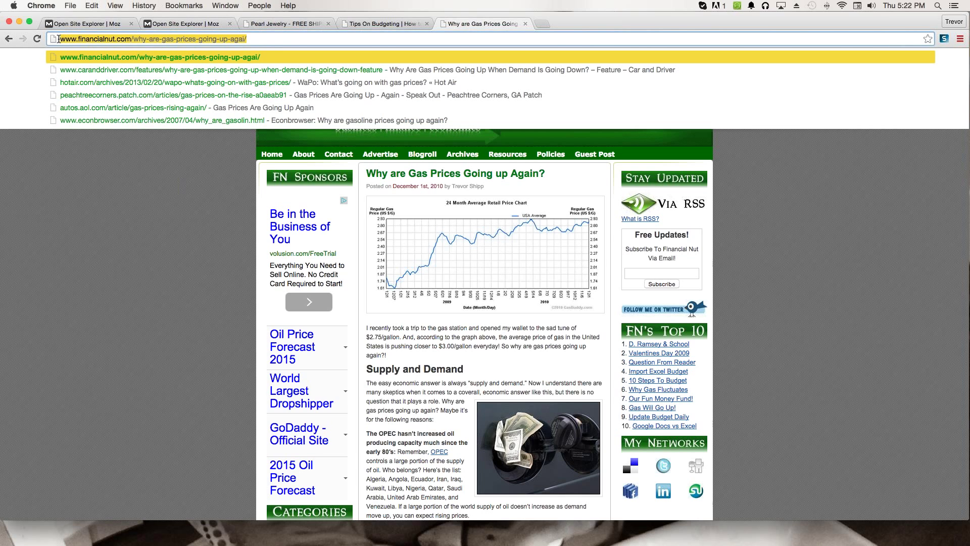
pyautogui.click(61, 156)
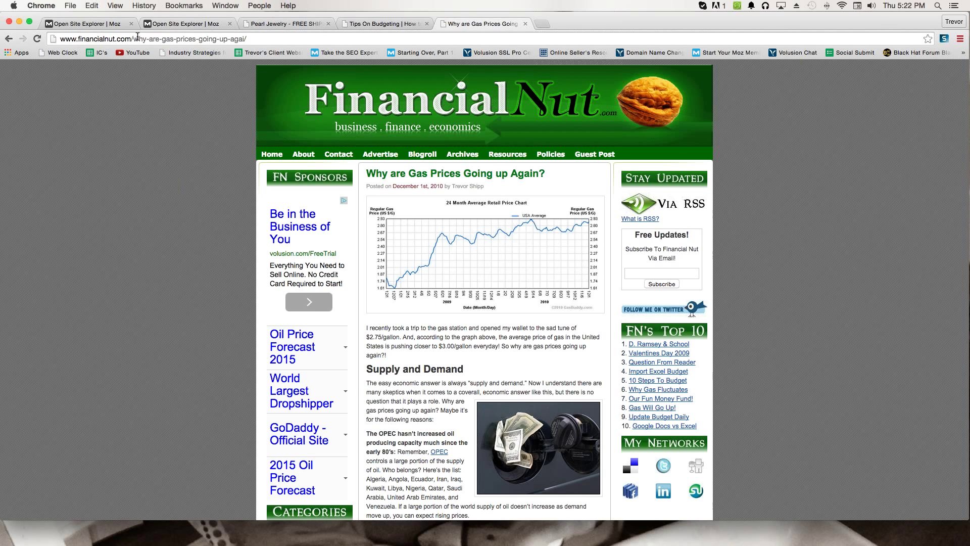
pyautogui.click(162, 39)
pyautogui.press('super+a')
pyautogui.press('super+c')
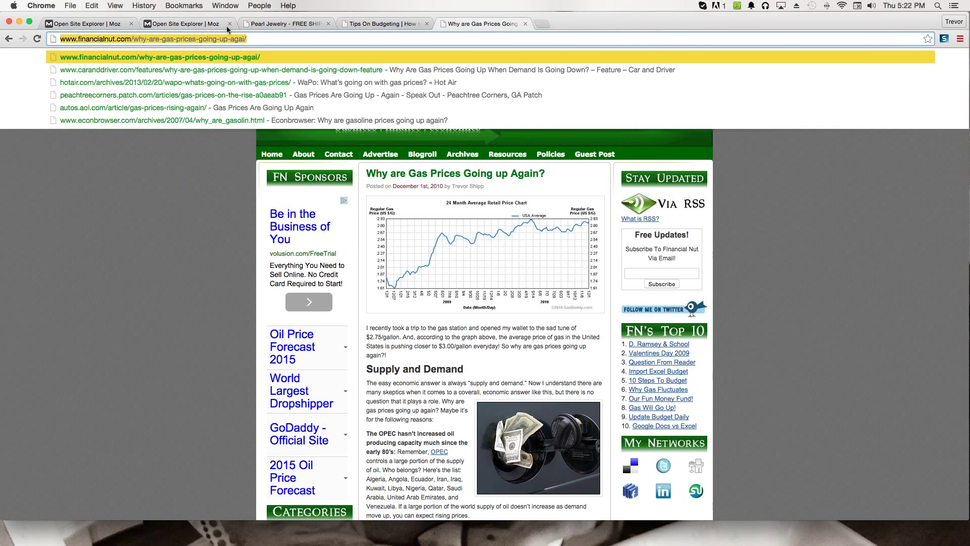
pyautogui.click(362, 23)
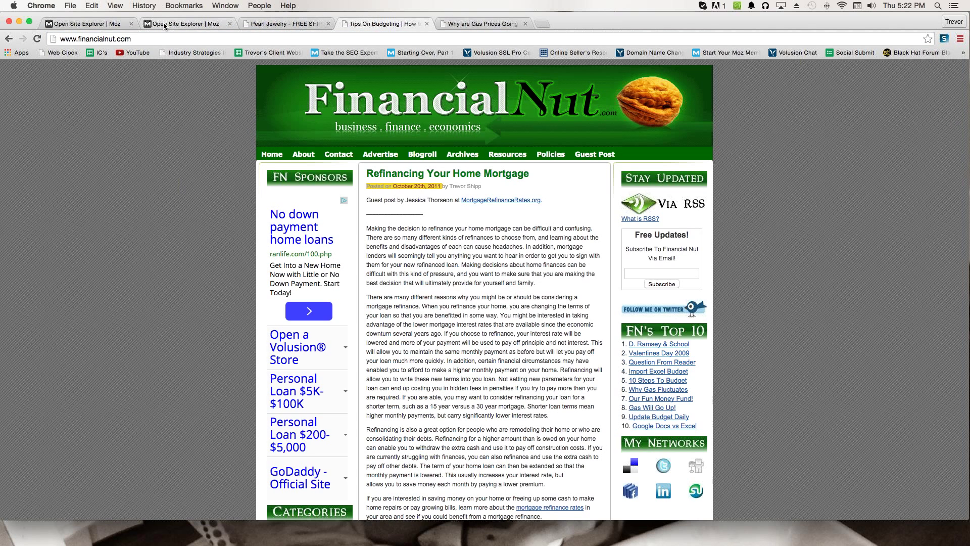
pyautogui.click(182, 23)
pyautogui.doubleClick(304, 131)
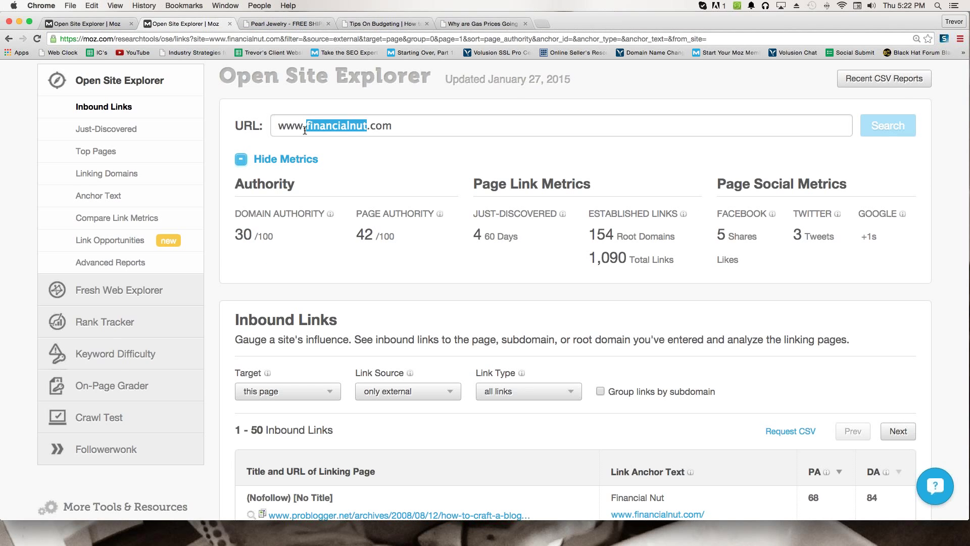
pyautogui.tripleClick(305, 131)
pyautogui.press('super+v')
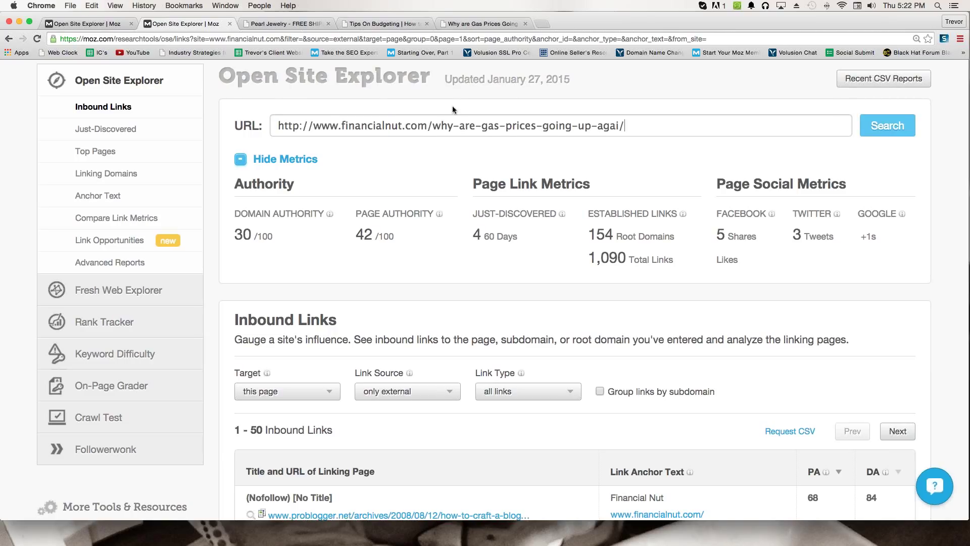
pyautogui.click(881, 127)
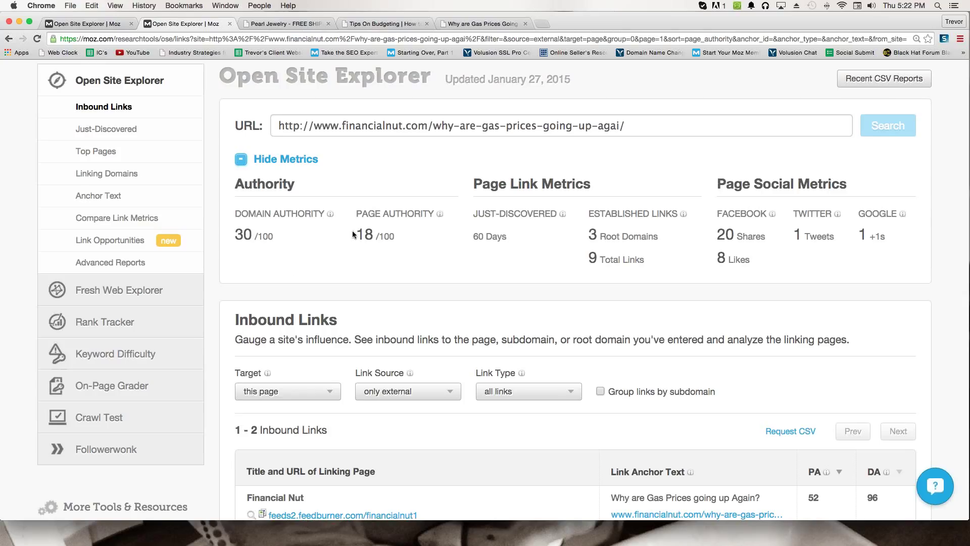
# Examine the article's Page Authority against its specific URL and the Domain Authority of the whole site
pyautogui.moveTo(354, 234); pyautogui.dragTo(397, 238)
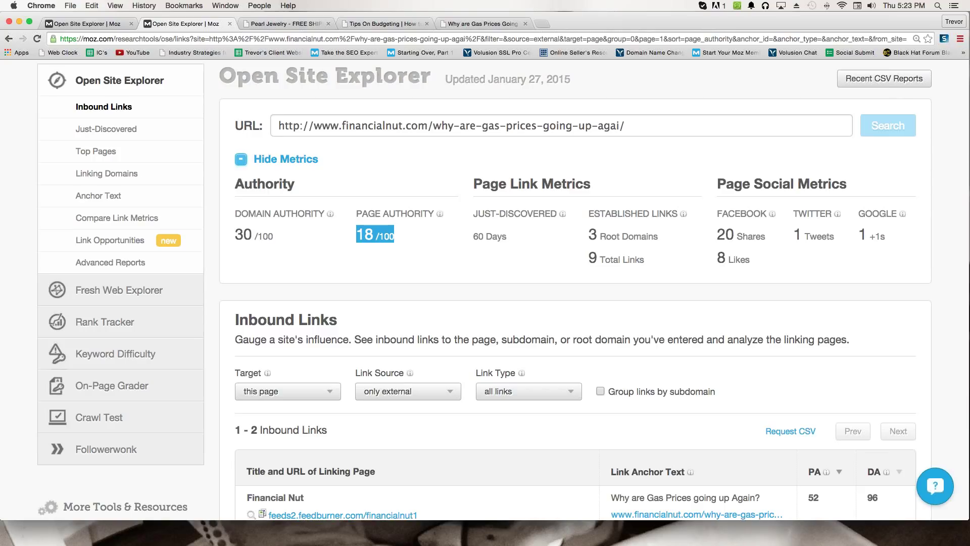
pyautogui.click(354, 236)
pyautogui.moveTo(359, 233); pyautogui.dragTo(414, 234)
pyautogui.moveTo(634, 121); pyautogui.dragTo(273, 126)
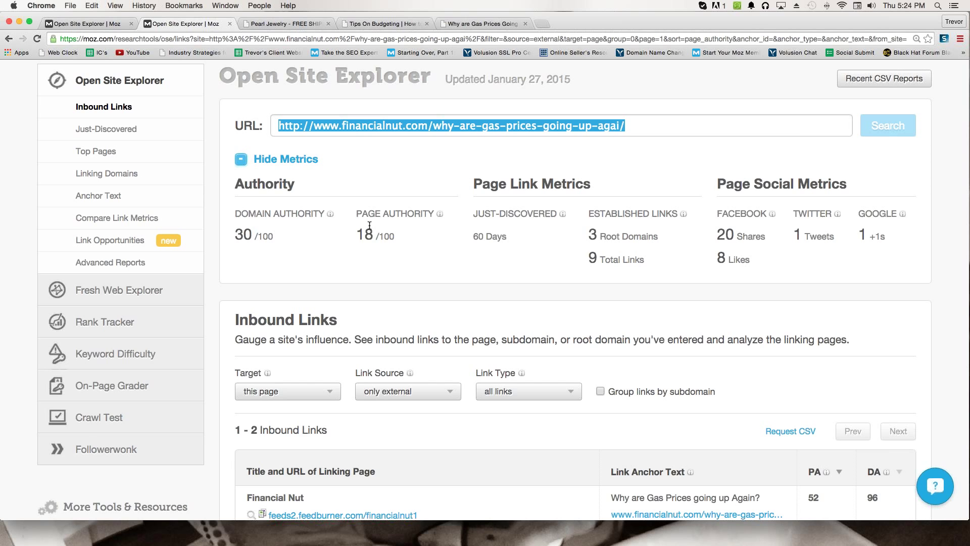
pyautogui.click(598, 126)
pyautogui.moveTo(489, 125); pyautogui.dragTo(197, 124)
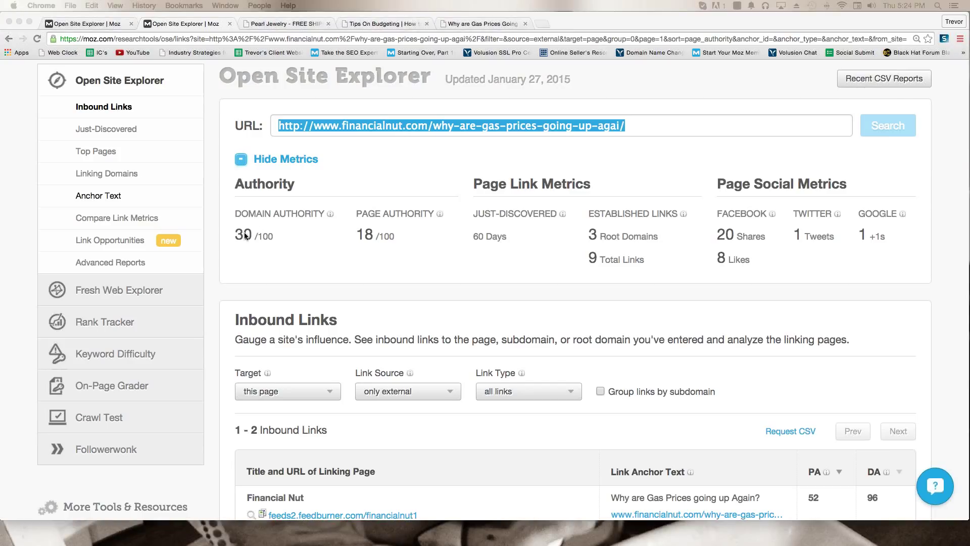
pyautogui.moveTo(236, 234); pyautogui.dragTo(277, 234)
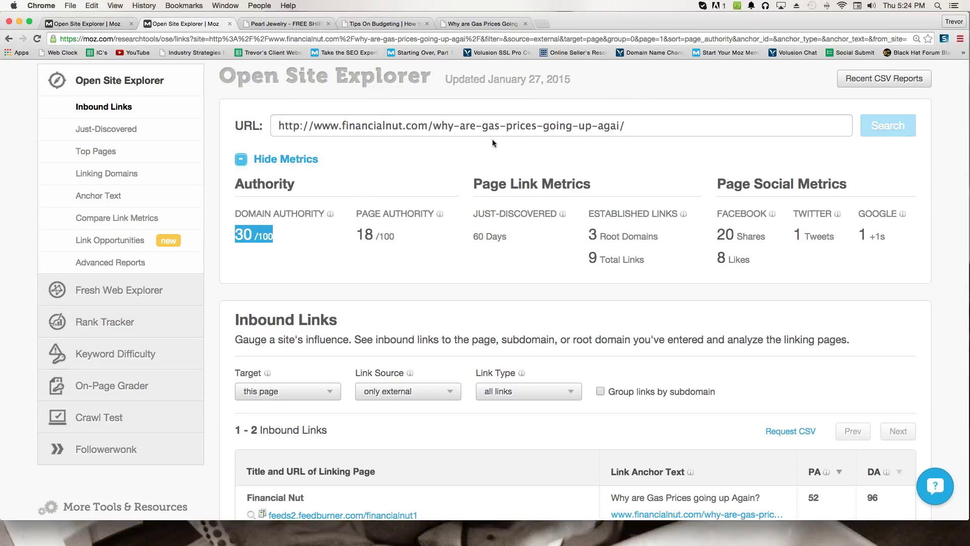
pyautogui.click(473, 126)
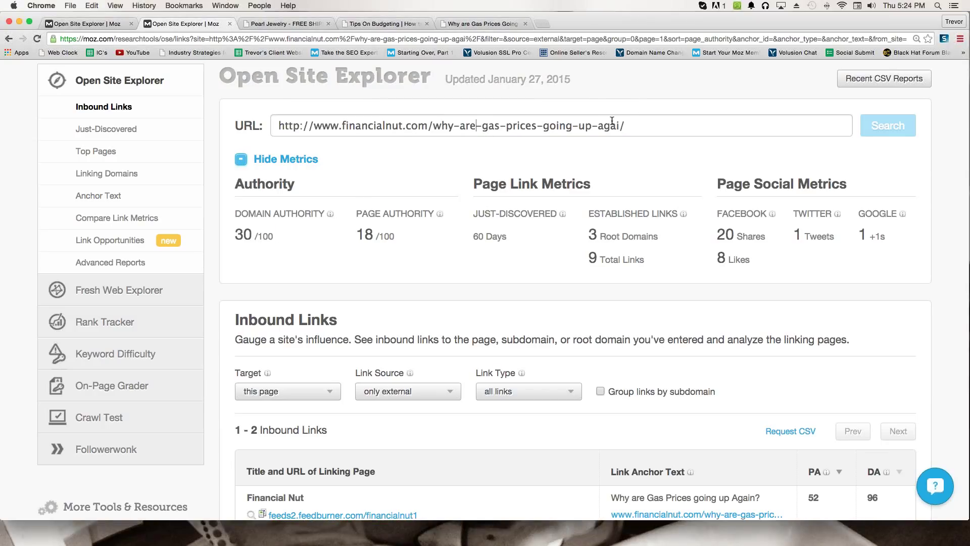
# Open the blog's "10 Steps To Budget" article, copy its web address, and return to Open Site Explorer
pyautogui.click(380, 24)
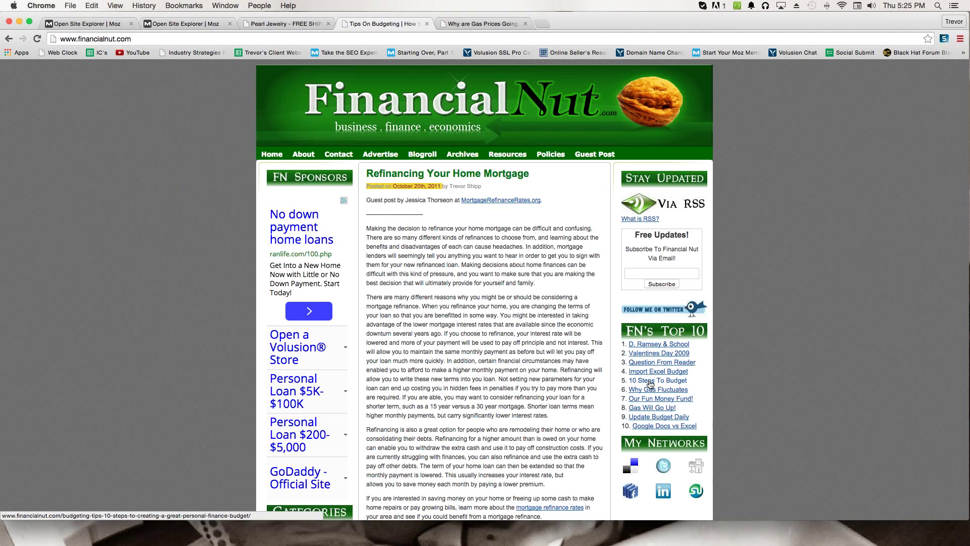
pyautogui.click(651, 382)
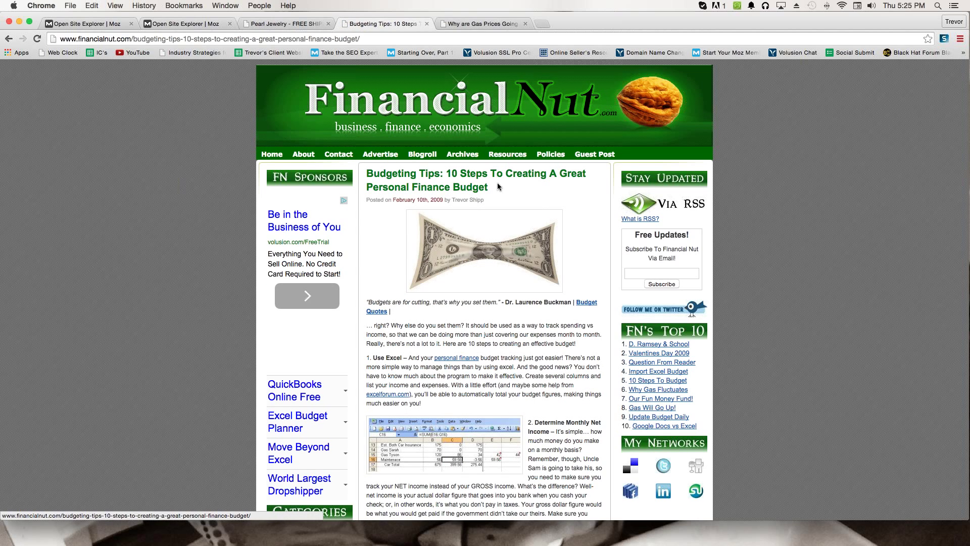
pyautogui.click(222, 34)
pyautogui.press('super+c')
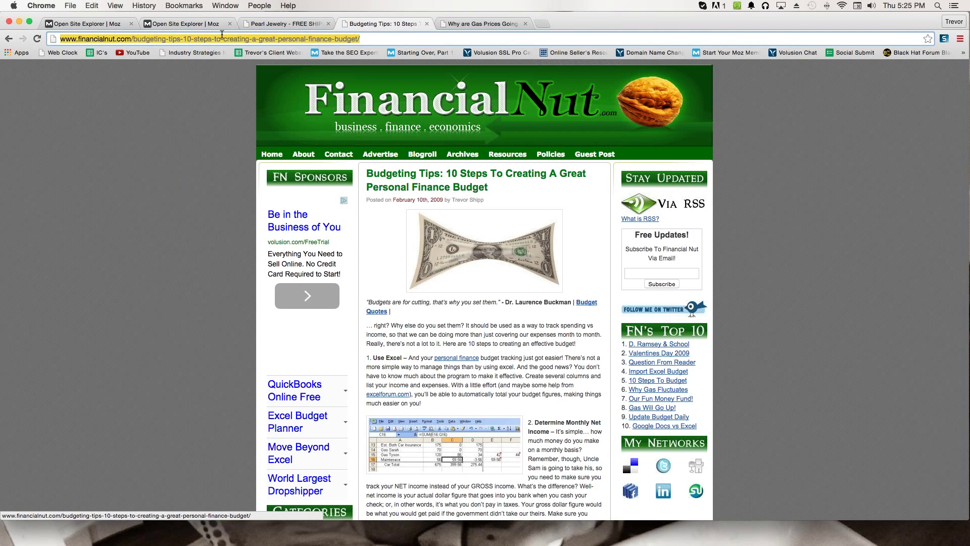
pyautogui.click(468, 24)
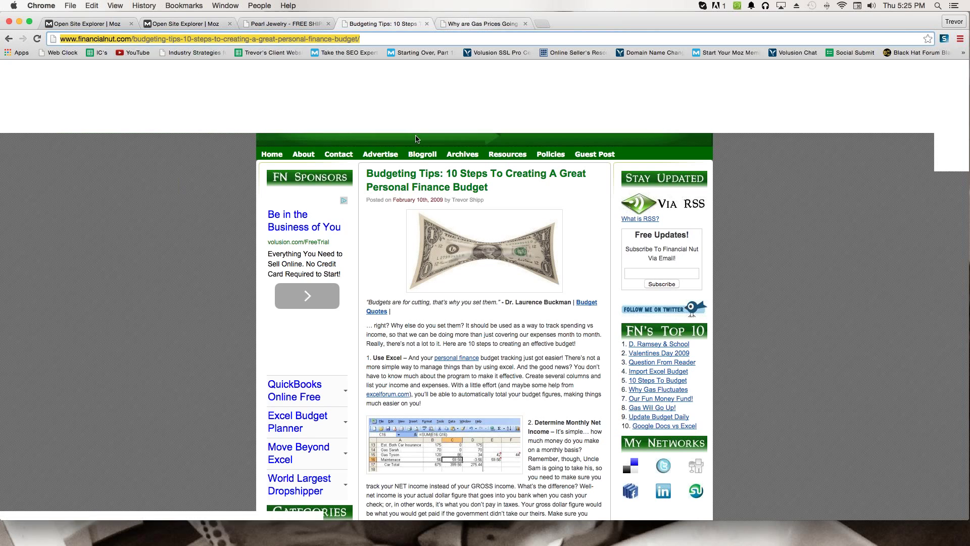
pyautogui.click(187, 24)
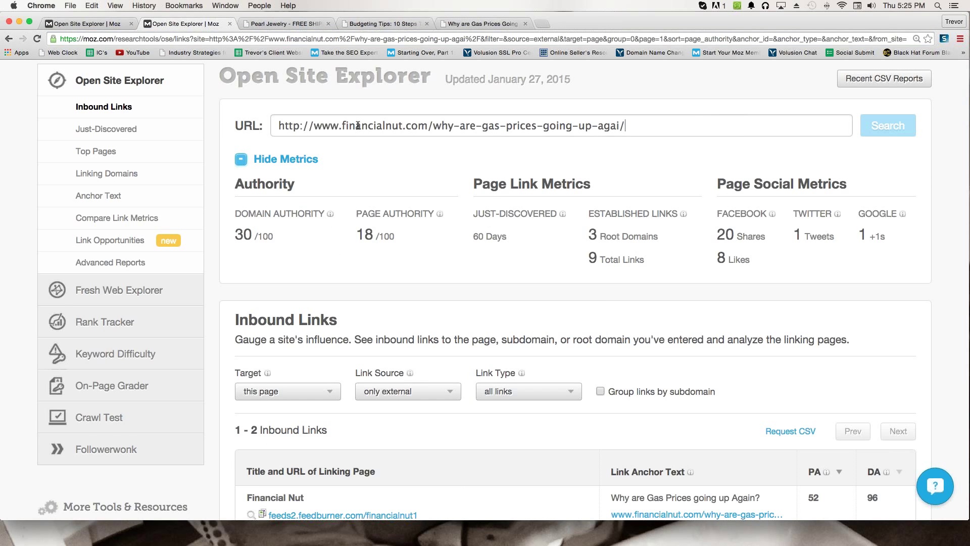
pyautogui.doubleClick(358, 125)
pyautogui.press('super+a')
pyautogui.press('super+v')
pyautogui.click(323, 125)
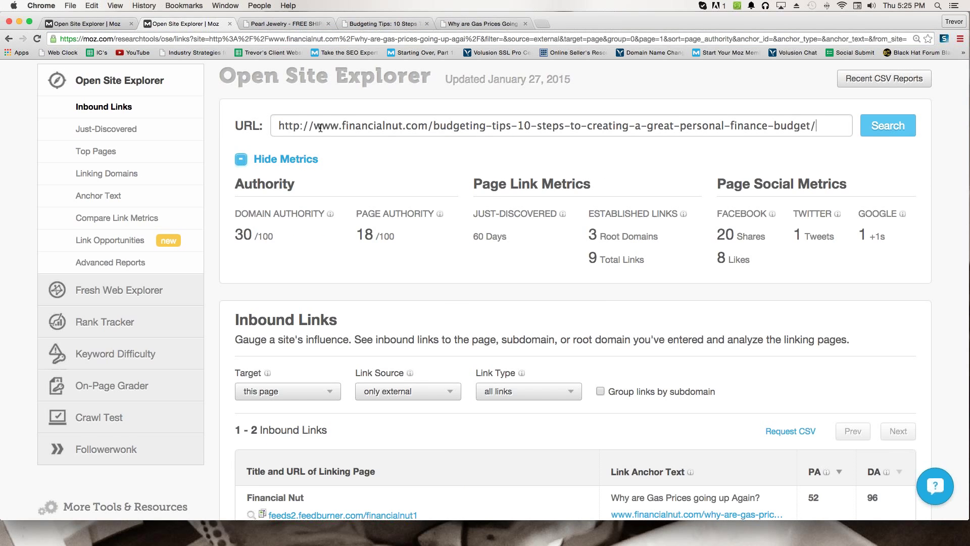
pyautogui.moveTo(280, 125); pyautogui.dragTo(825, 125)
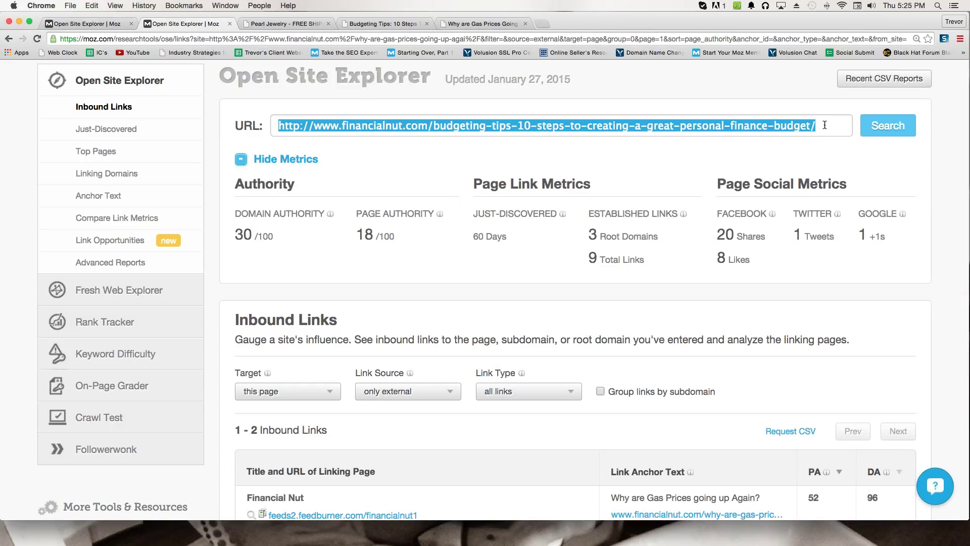
pyautogui.click(896, 120)
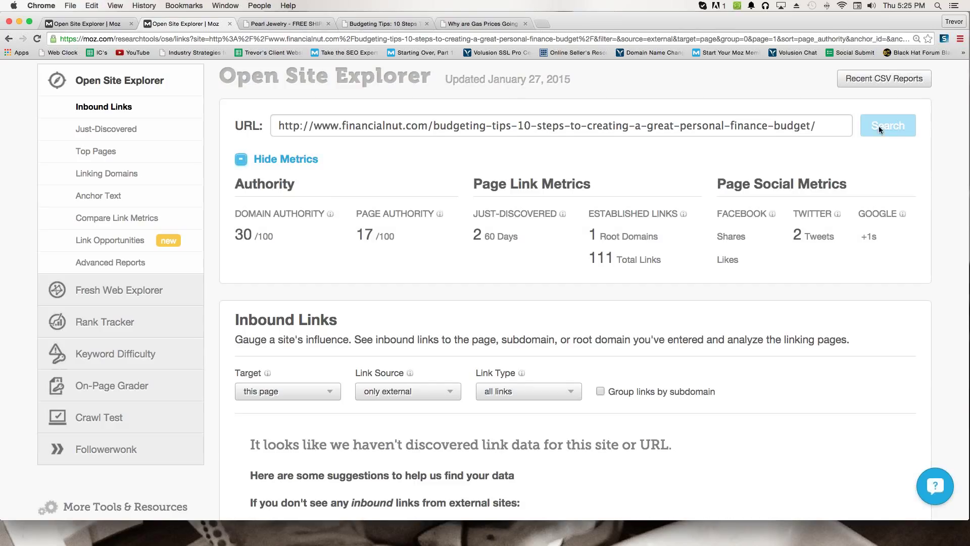
# Examine the budgeting article's Page Authority and the site's Domain Authority against the analyzed URL
pyautogui.moveTo(359, 232); pyautogui.dragTo(400, 233)
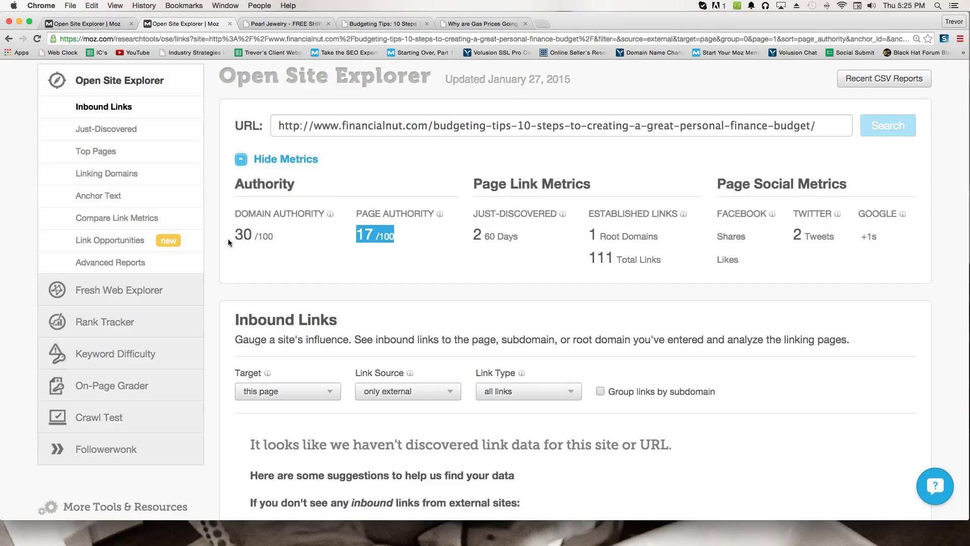
pyautogui.moveTo(236, 234); pyautogui.dragTo(287, 237)
pyautogui.click(238, 234)
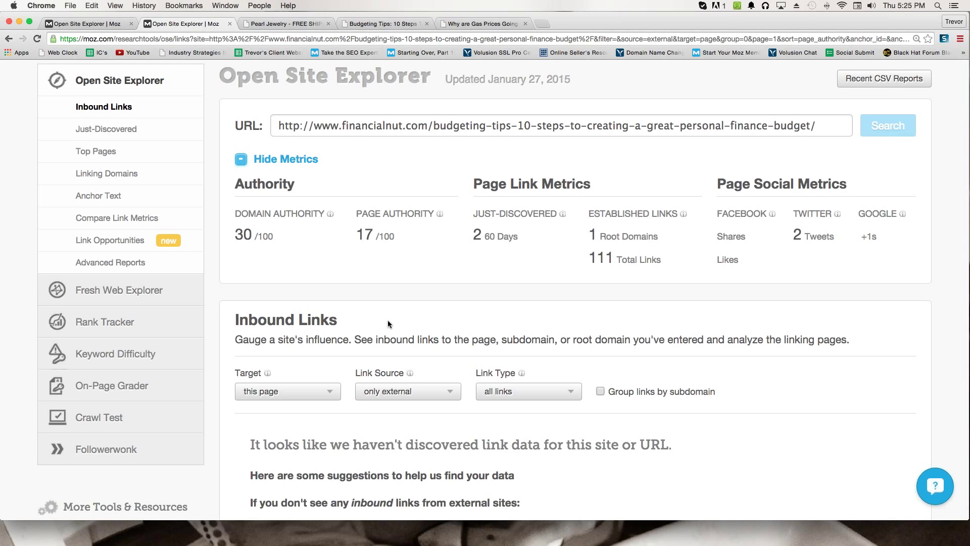
pyautogui.scroll(-2, 338, 162)
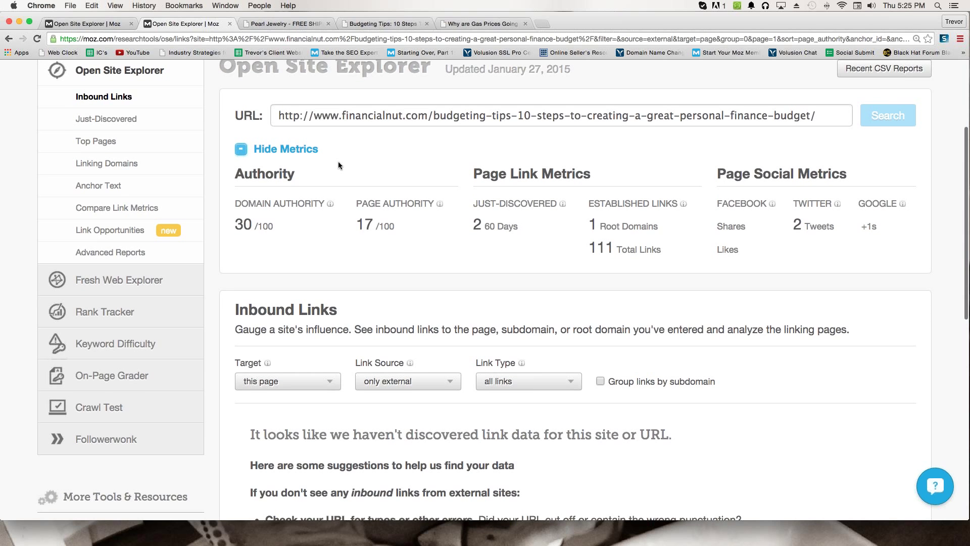
pyautogui.scroll(3, 338, 161)
pyautogui.click(359, 145)
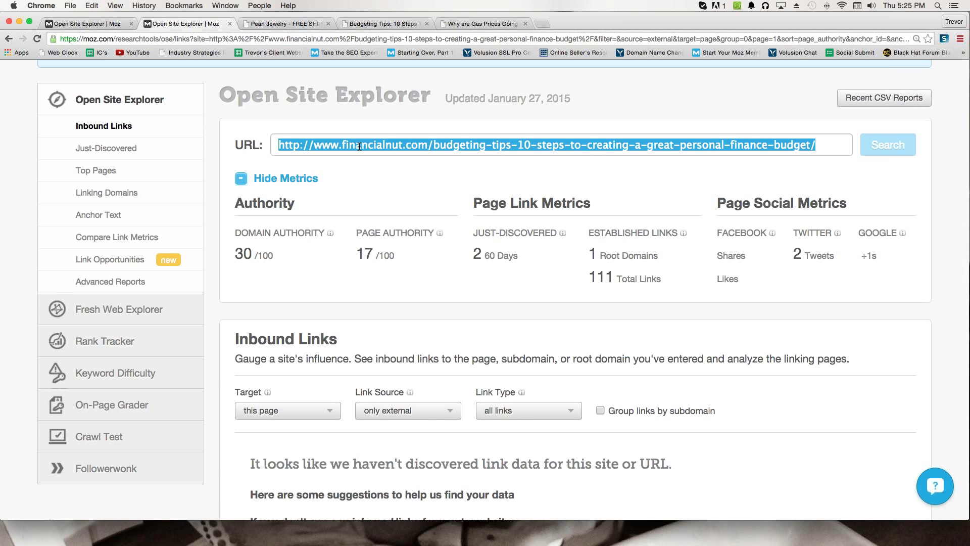
pyautogui.click(359, 146)
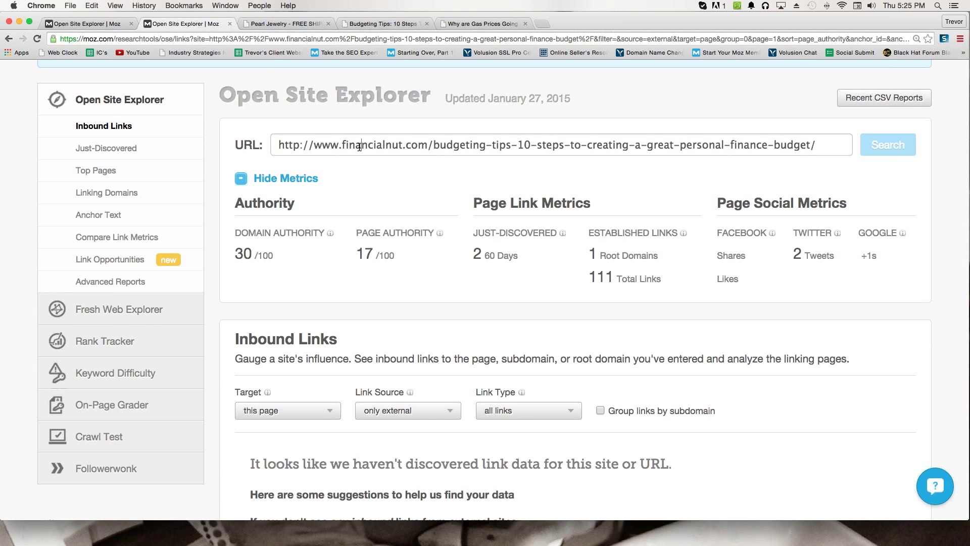
# Open the Bracelets category page of the Uptown Pearl store and highlight its "Pearl Bracelet" heading
pyautogui.click(278, 25)
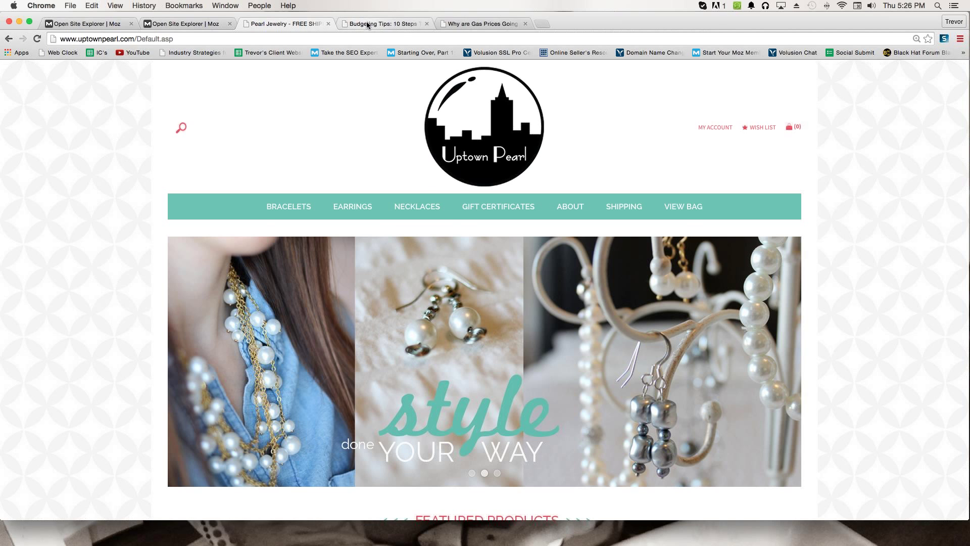
pyautogui.click(384, 23)
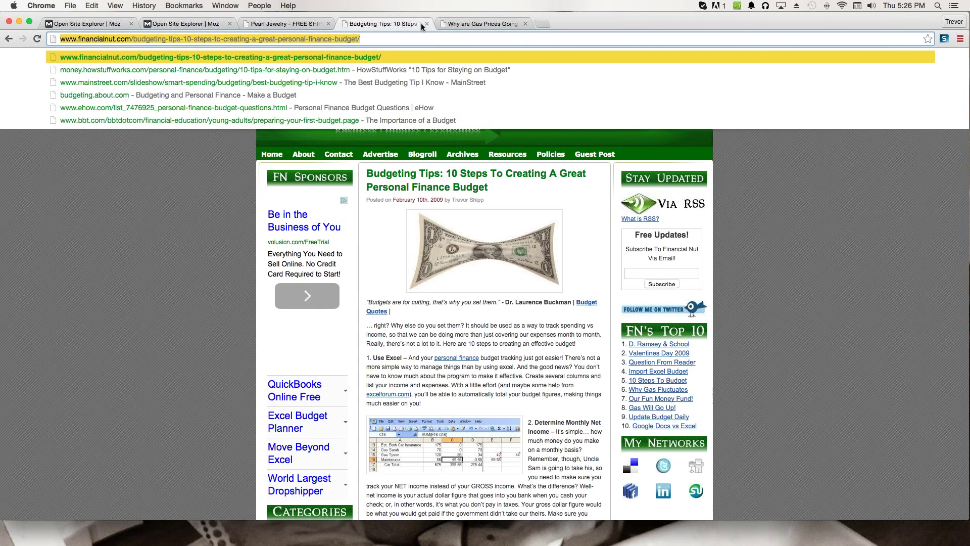
pyautogui.click(303, 24)
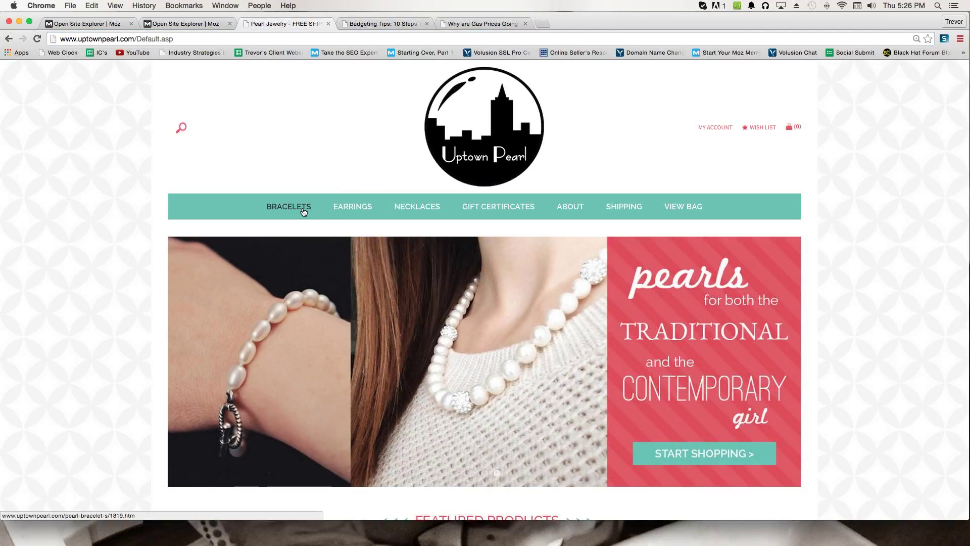
pyautogui.click(304, 211)
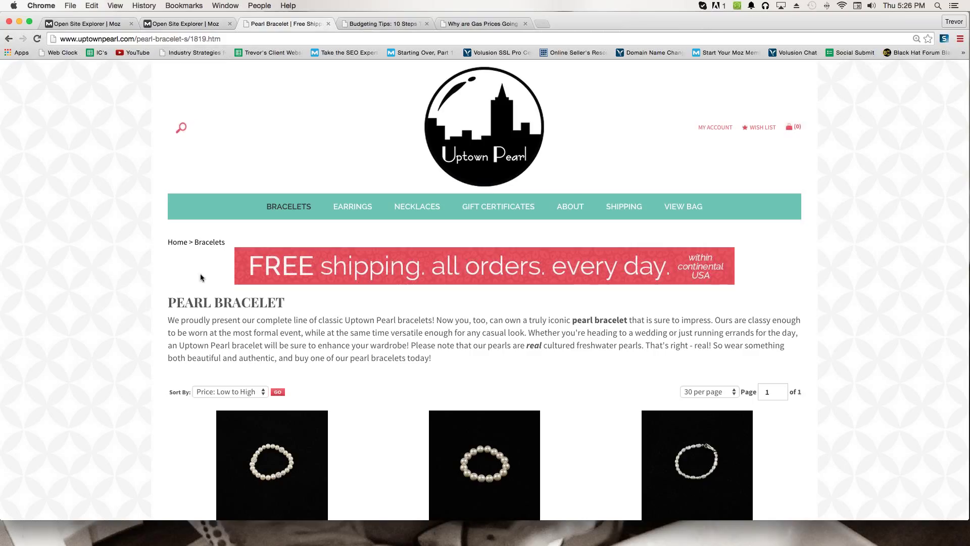
pyautogui.moveTo(171, 301); pyautogui.dragTo(286, 302)
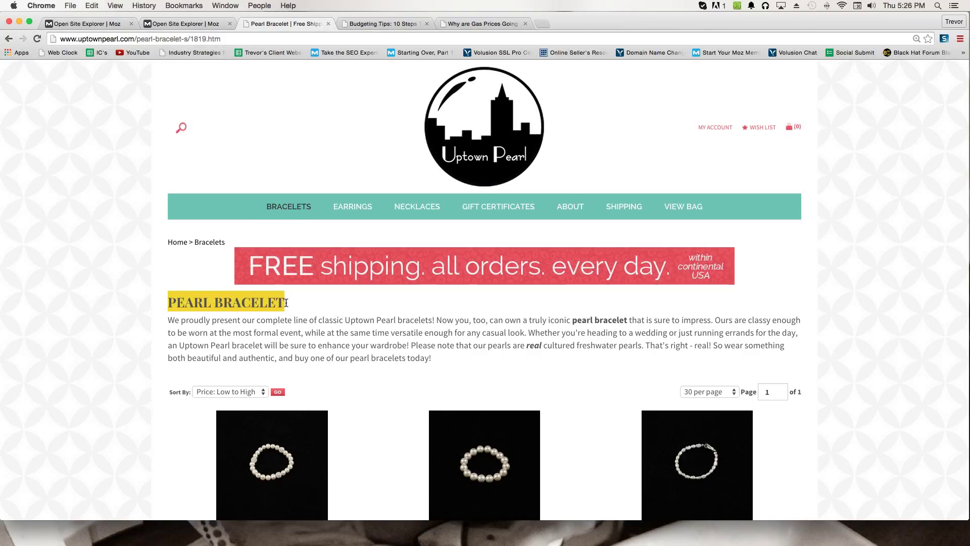
pyautogui.click(218, 304)
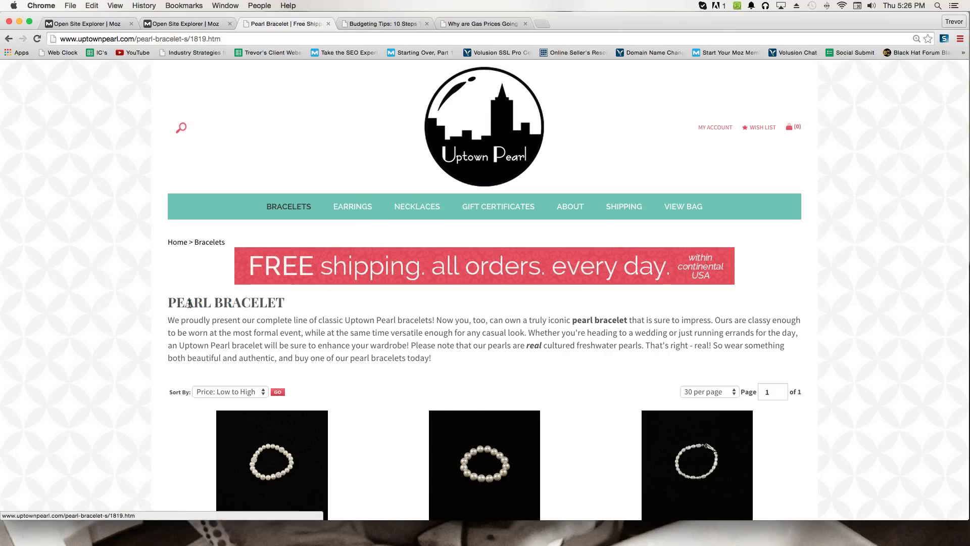
pyautogui.moveTo(170, 303); pyautogui.dragTo(289, 302)
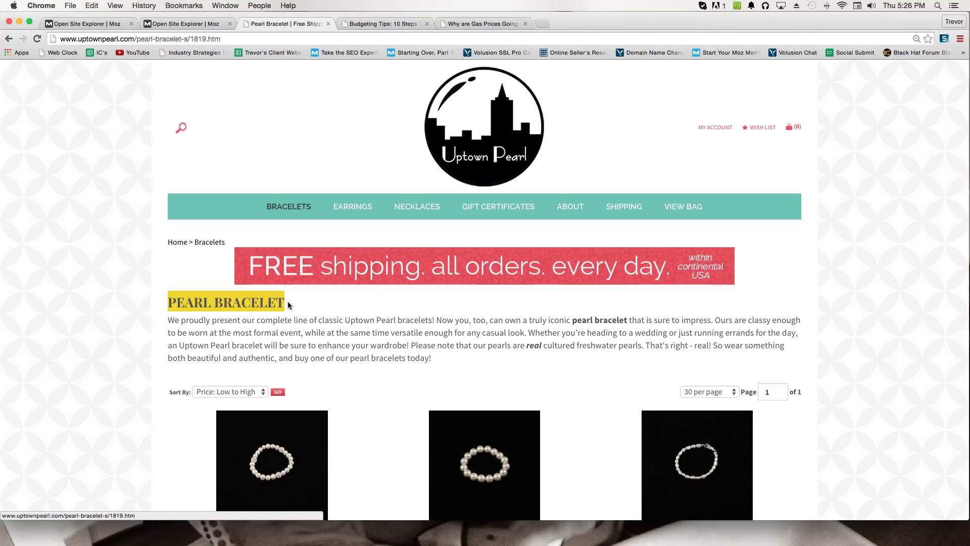
# Search Google for "pearl bracelet" in a new browser tab
pyautogui.click(541, 23)
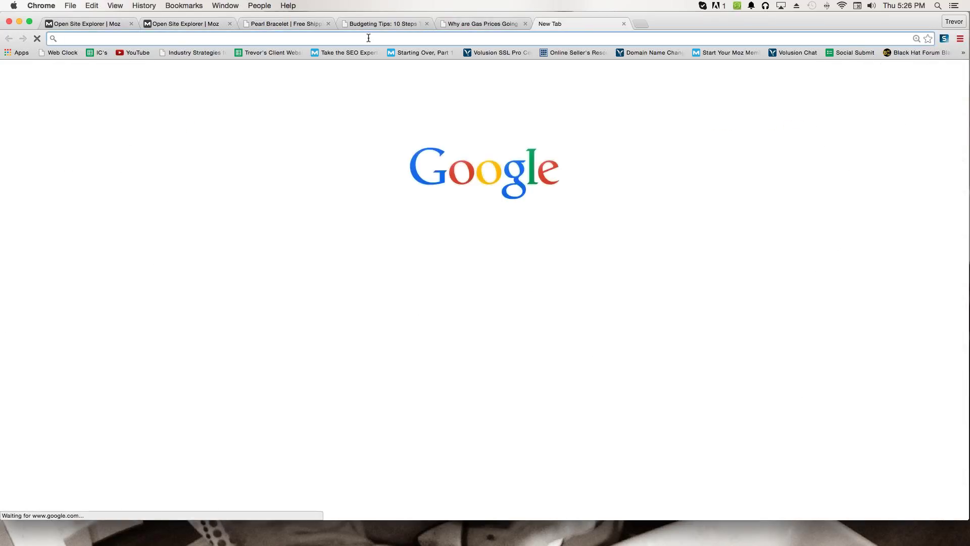
pyautogui.write('pearl ')
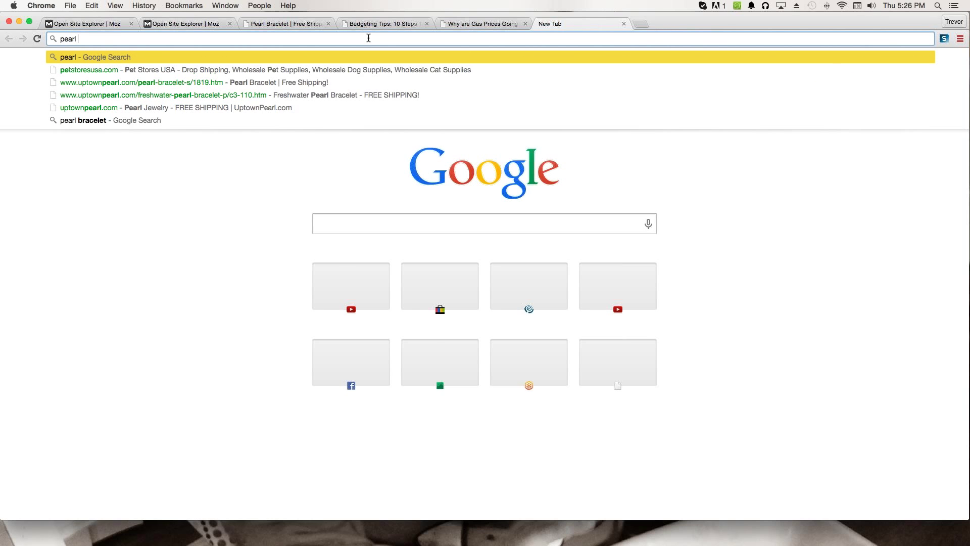
pyautogui.write('bracelet')
pyautogui.press('Return')
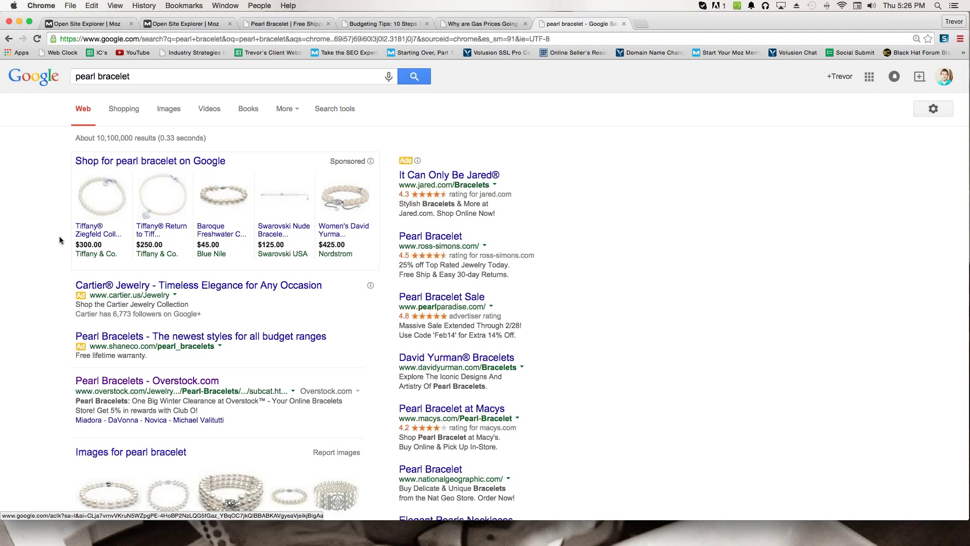
# Locate the first organic search result below the ads, Overstock.com's Pearl Bracelets, and highlight its listing
pyautogui.scroll(-5, 59, 237)
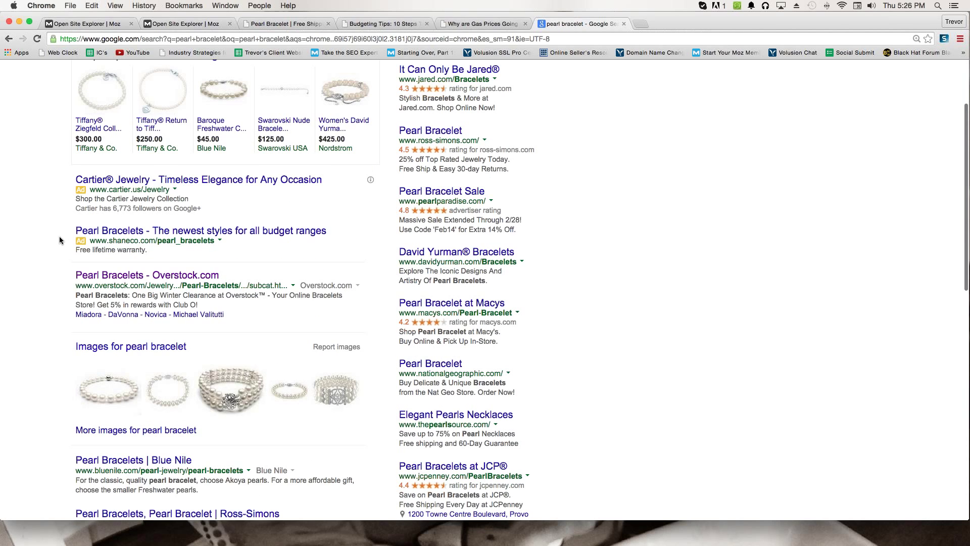
pyautogui.scroll(-3, 59, 236)
pyautogui.click(127, 205)
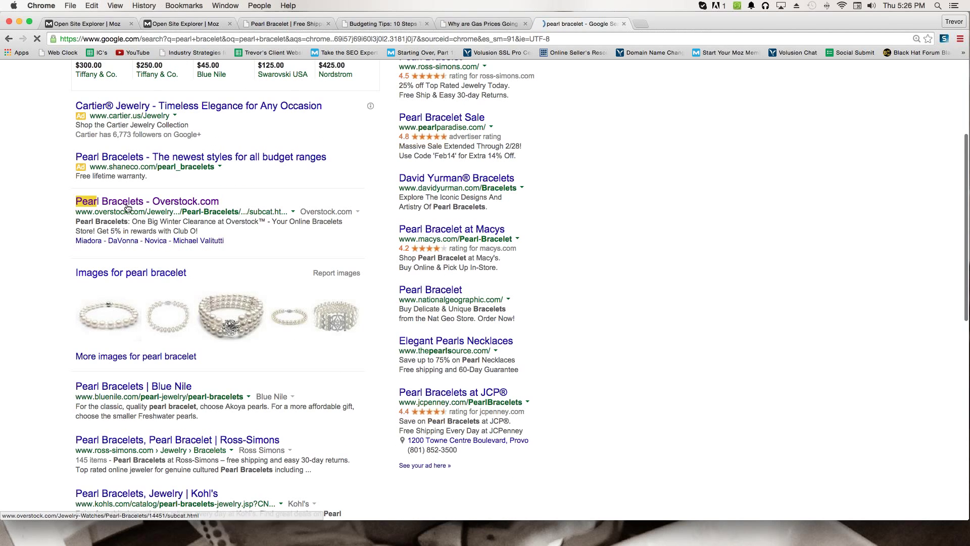
pyautogui.moveTo(127, 207); pyautogui.dragTo(44, 239)
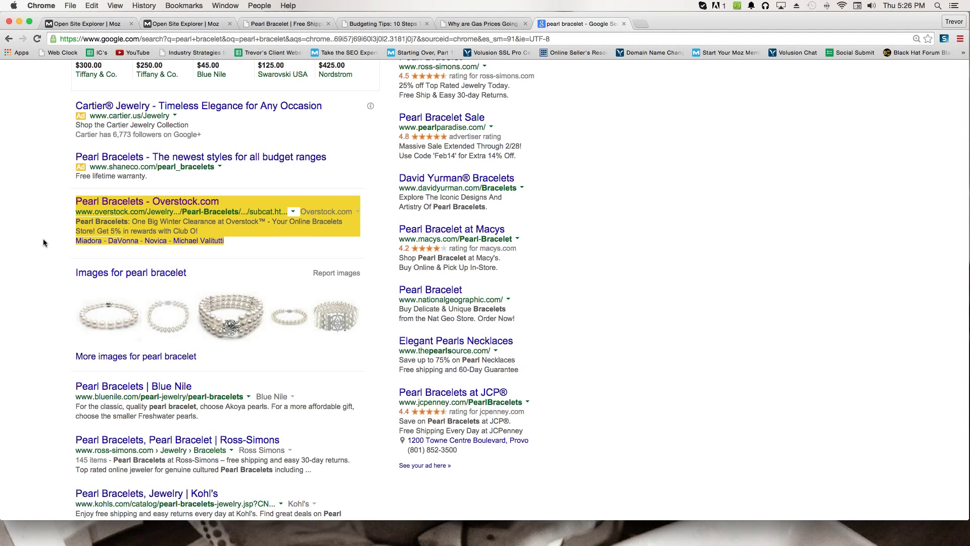
pyautogui.scroll(-3, 43, 238)
pyautogui.scroll(8, 64, 189)
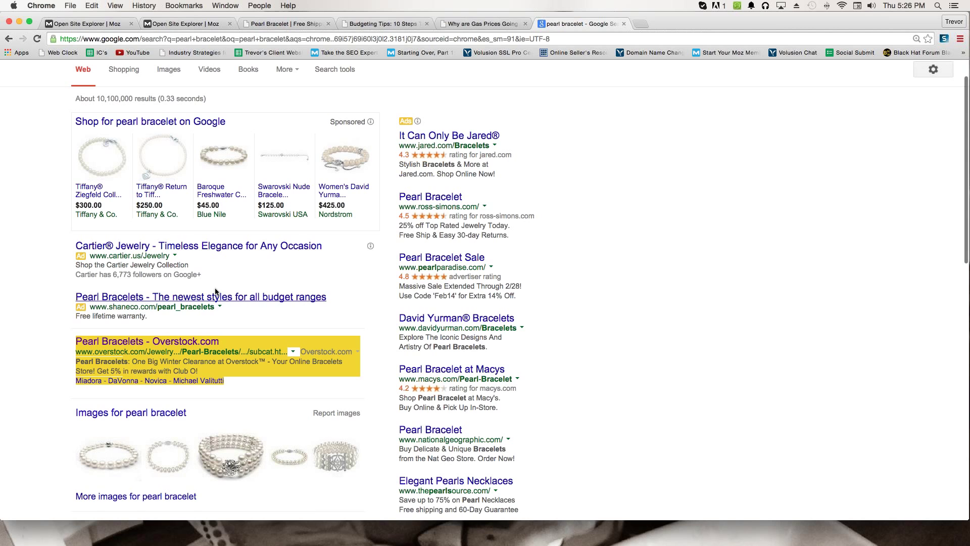
# Examine the sponsored shopping results and the paid ads on the enlarged Google results page
pyautogui.click(331, 123)
pyautogui.moveTo(331, 123); pyautogui.dragTo(366, 123)
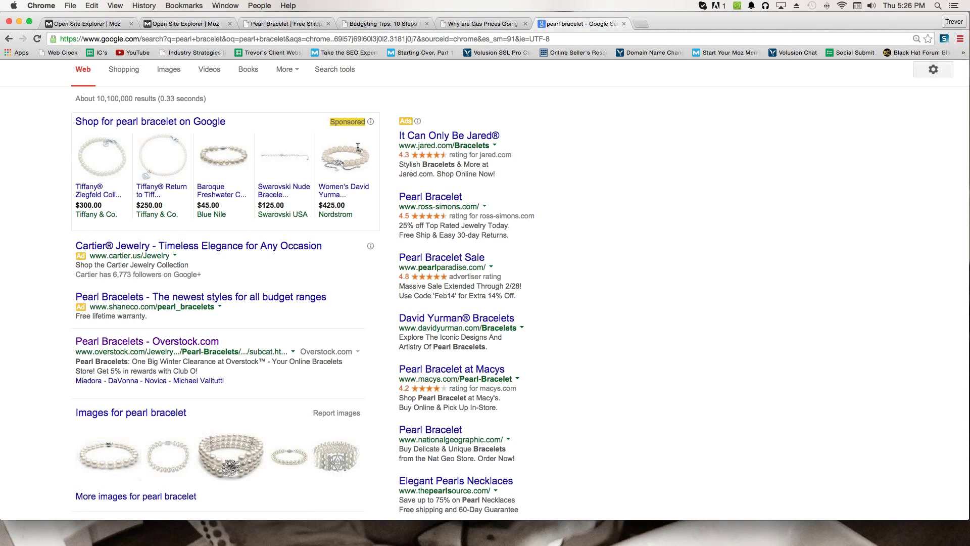
pyautogui.press('super+equal')
pyautogui.press('super+equal')
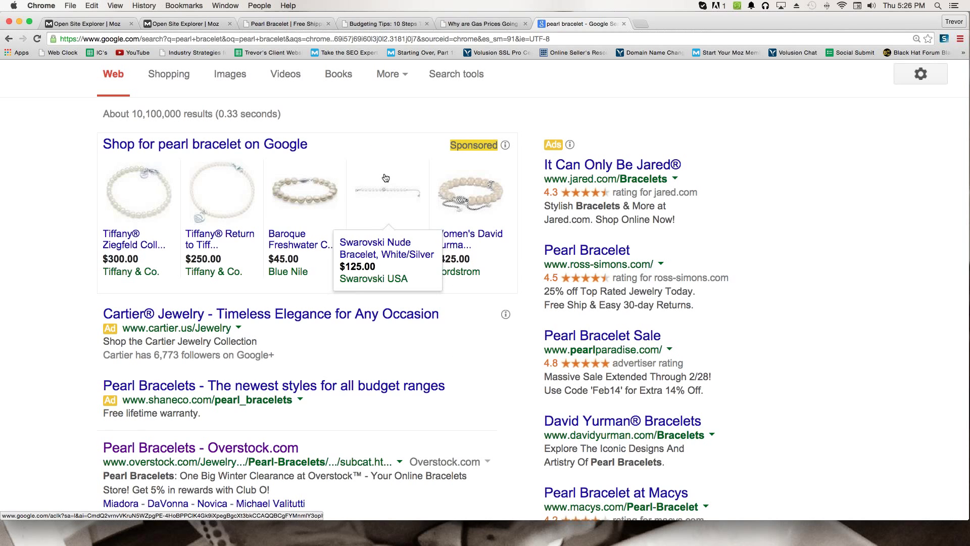
pyautogui.scroll(-2, 341, 207)
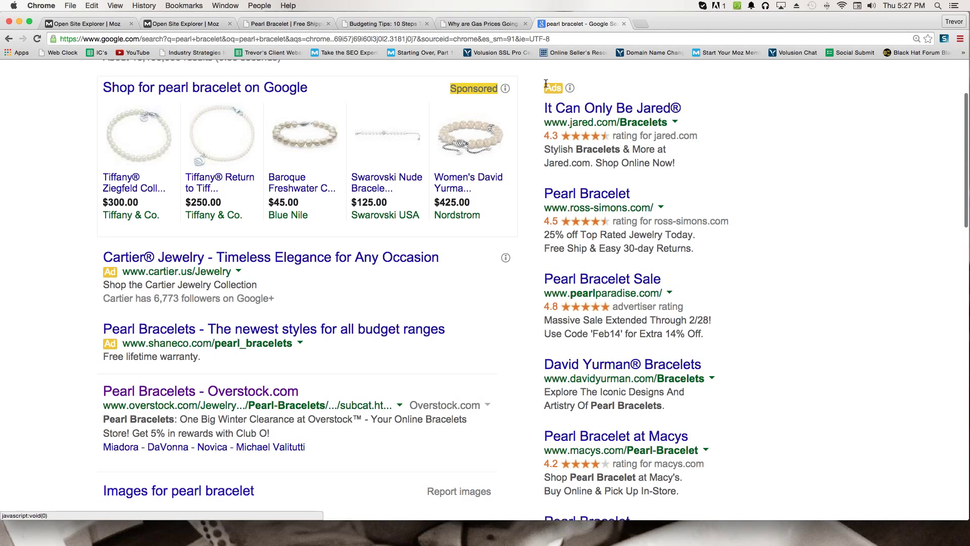
pyautogui.scroll(-3, 589, 118)
pyautogui.scroll(-3, 574, 253)
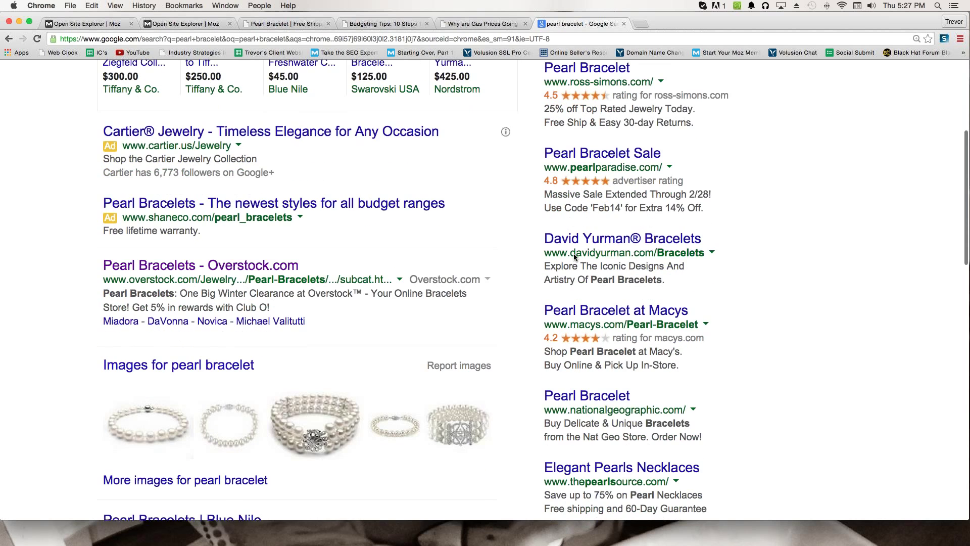
pyautogui.scroll(7, 545, 262)
pyautogui.scroll(3, 518, 270)
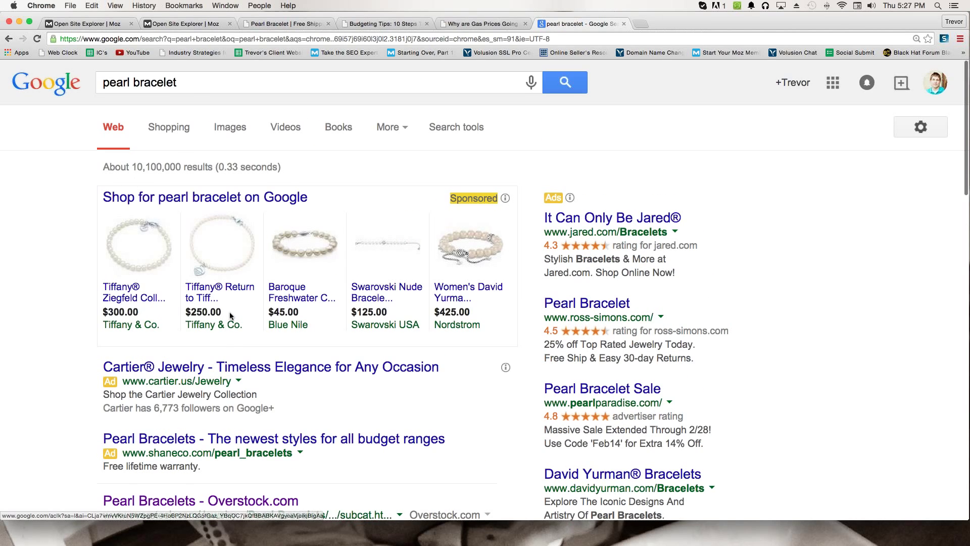
pyautogui.scroll(-1, 226, 337)
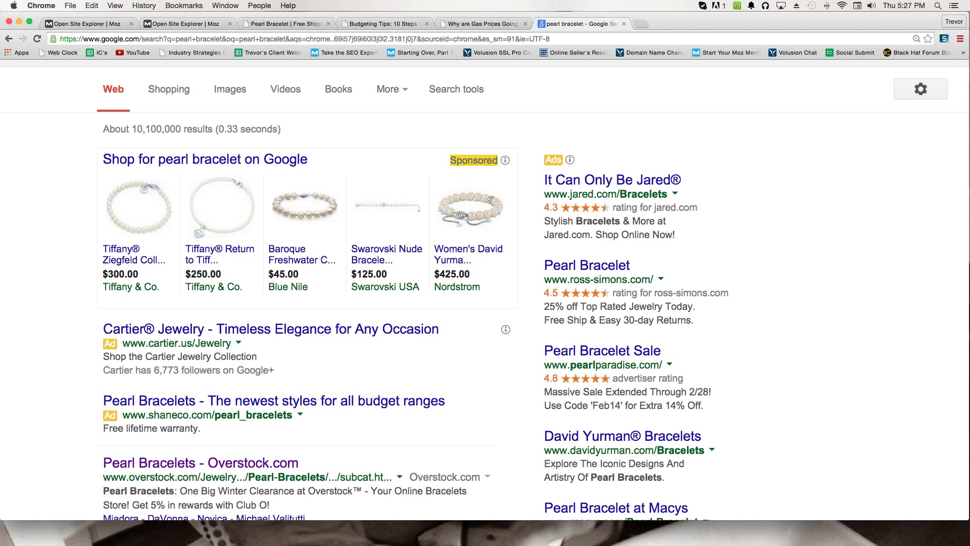
pyautogui.scroll(-5, 101, 257)
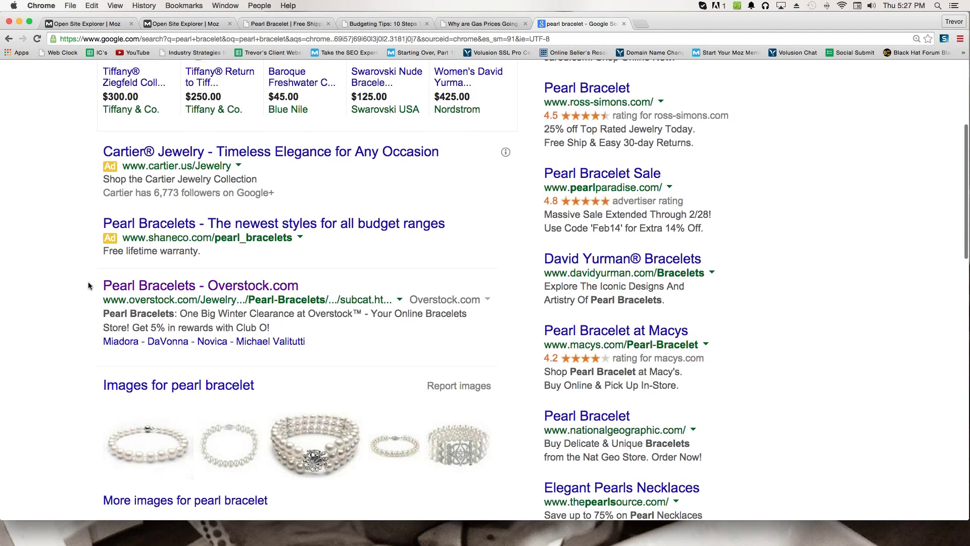
# Highlight the Overstock.com and Blue Nile organic listings in the Google results for "pearl bracelet"
pyautogui.moveTo(95, 282); pyautogui.dragTo(357, 340)
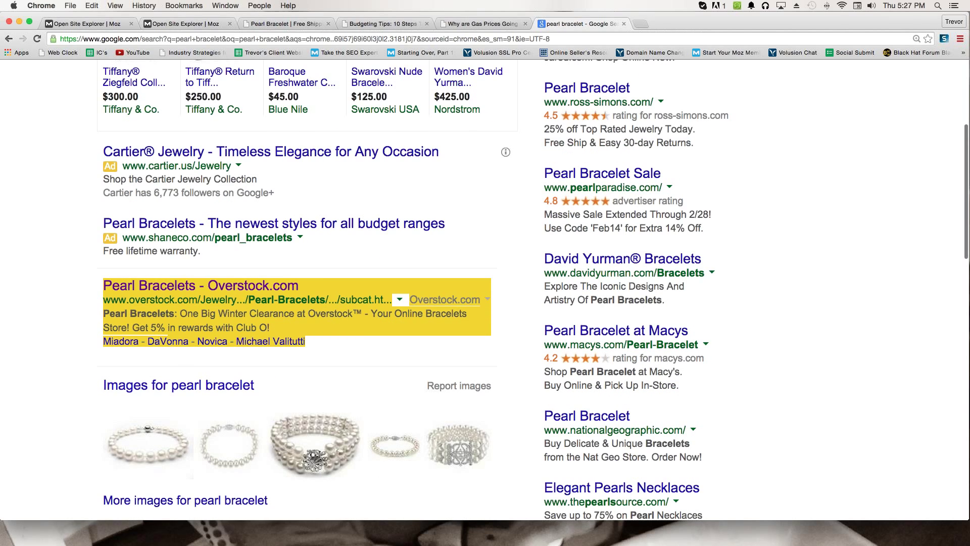
pyautogui.scroll(-1, 60, 281)
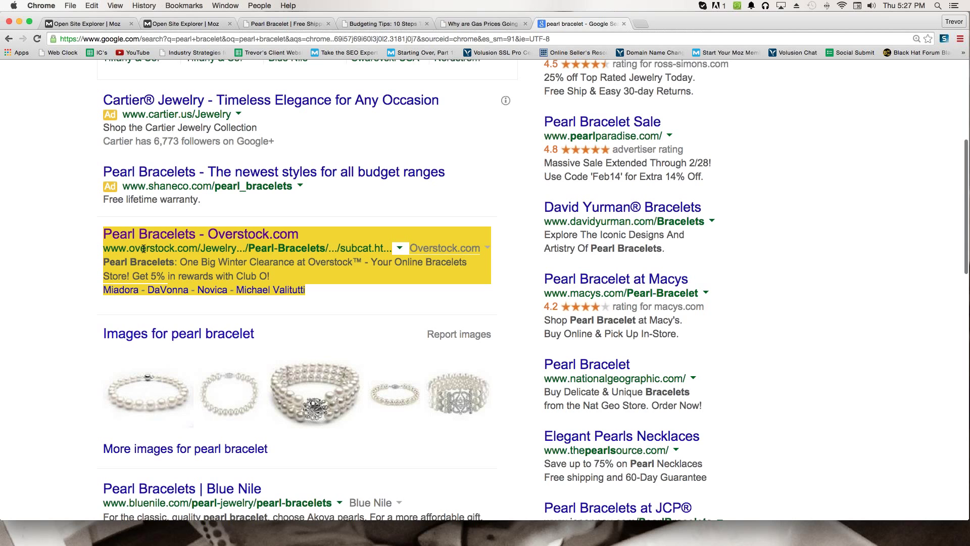
pyautogui.scroll(-4, 142, 252)
pyautogui.scroll(-1, 142, 251)
pyautogui.moveTo(103, 268); pyautogui.dragTo(301, 315)
# Highlight the Ross-Simons, Kohl's and Tiffany & Co. organic listings one after another
pyautogui.scroll(-1, 59, 296)
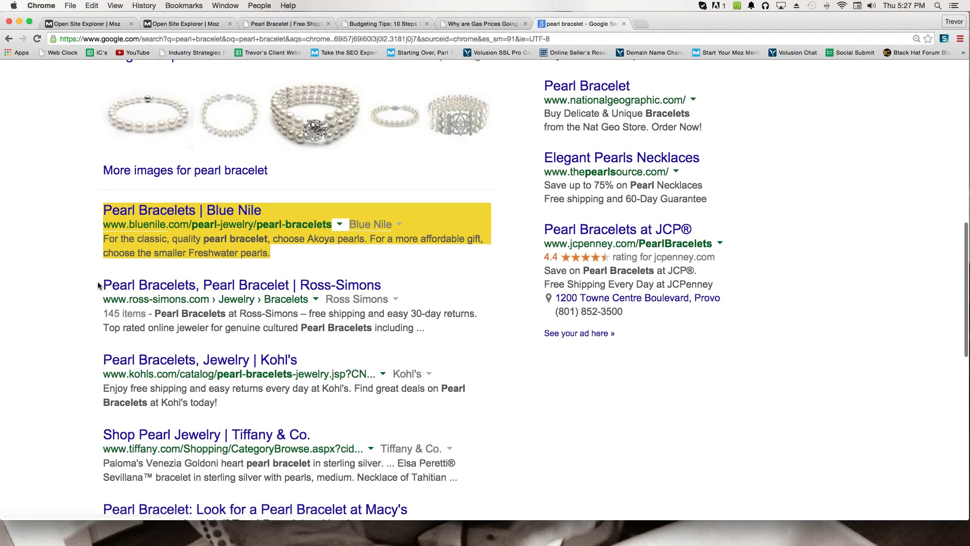
pyautogui.moveTo(101, 285); pyautogui.dragTo(159, 338)
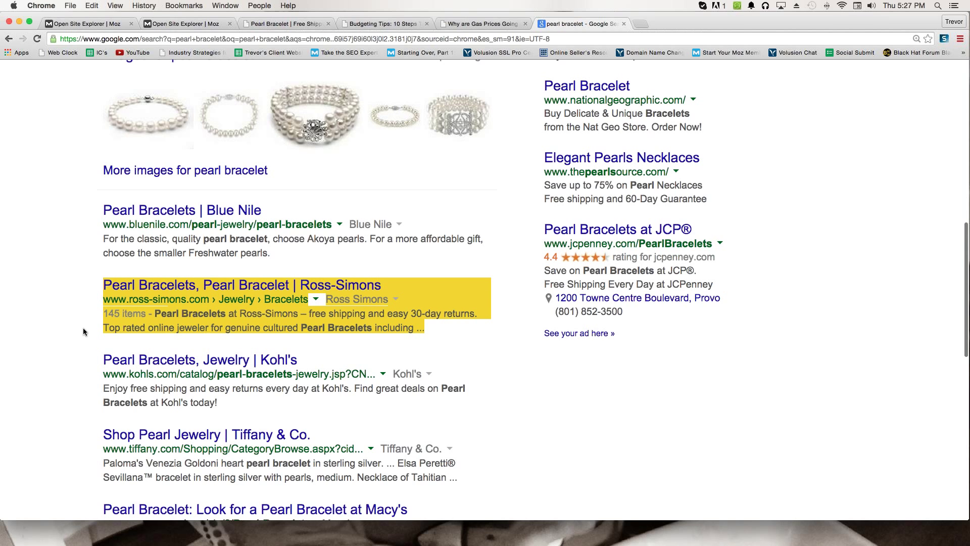
pyautogui.scroll(-1, 86, 329)
pyautogui.moveTo(99, 280); pyautogui.dragTo(56, 330)
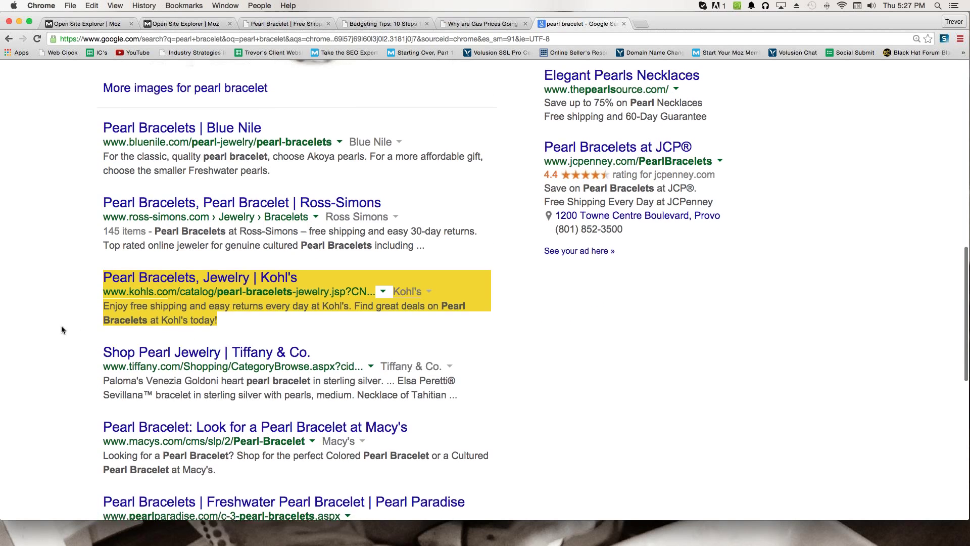
pyautogui.scroll(-1, 62, 325)
pyautogui.moveTo(297, 336); pyautogui.dragTo(39, 338)
# Highlight the Macy's and Pearl Paradise organic listings further down the results
pyautogui.scroll(-1, 45, 342)
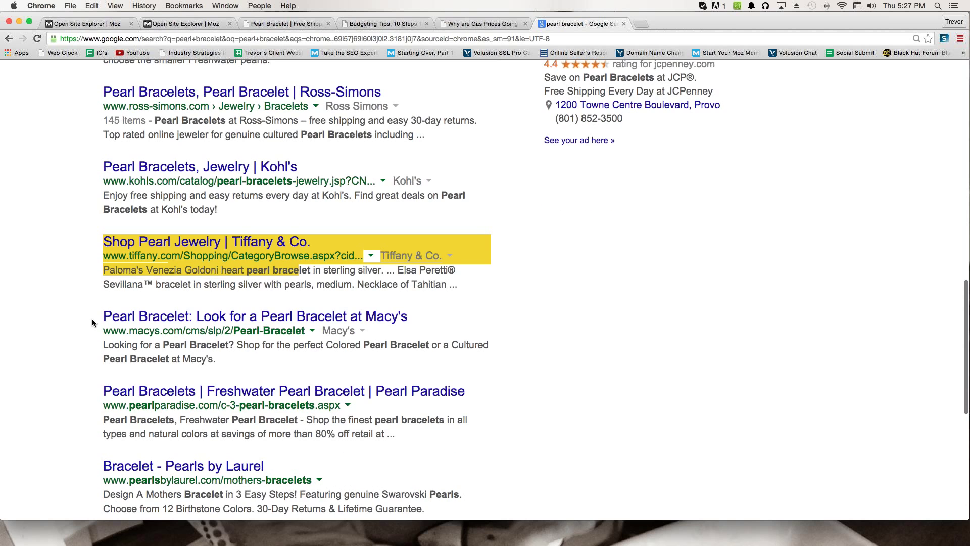
pyautogui.moveTo(91, 321); pyautogui.dragTo(236, 350)
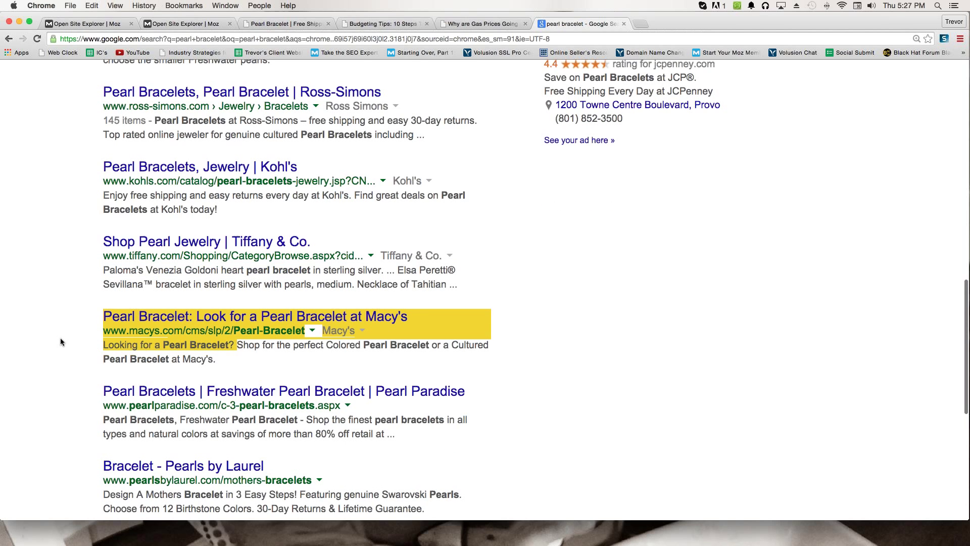
pyautogui.scroll(-1, 60, 337)
pyautogui.moveTo(101, 309); pyautogui.dragTo(124, 349)
# Review the remaining organic results through Novica, and recheck the sponsored and organic listings from the beginning of the page
pyautogui.scroll(-1, 119, 352)
pyautogui.scroll(-1, 120, 353)
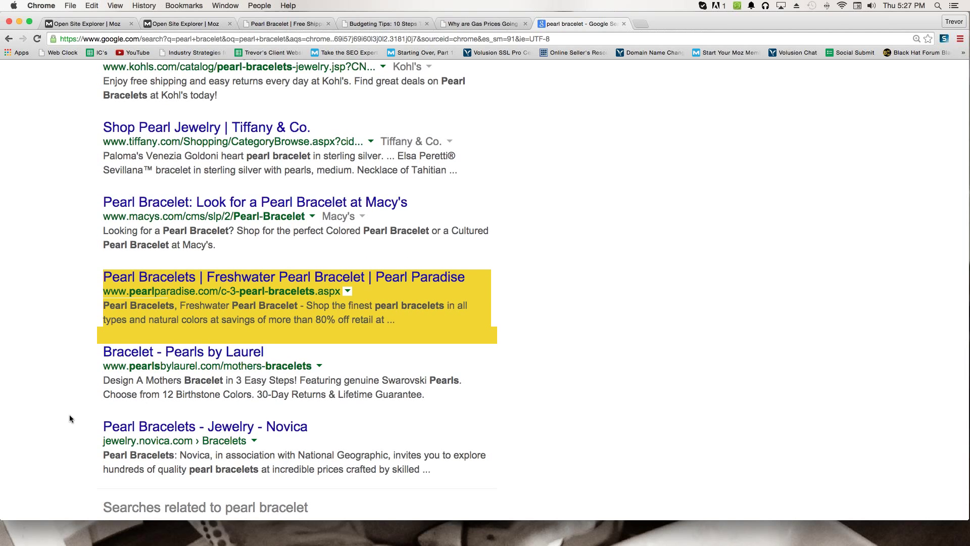
pyautogui.scroll(7, 71, 417)
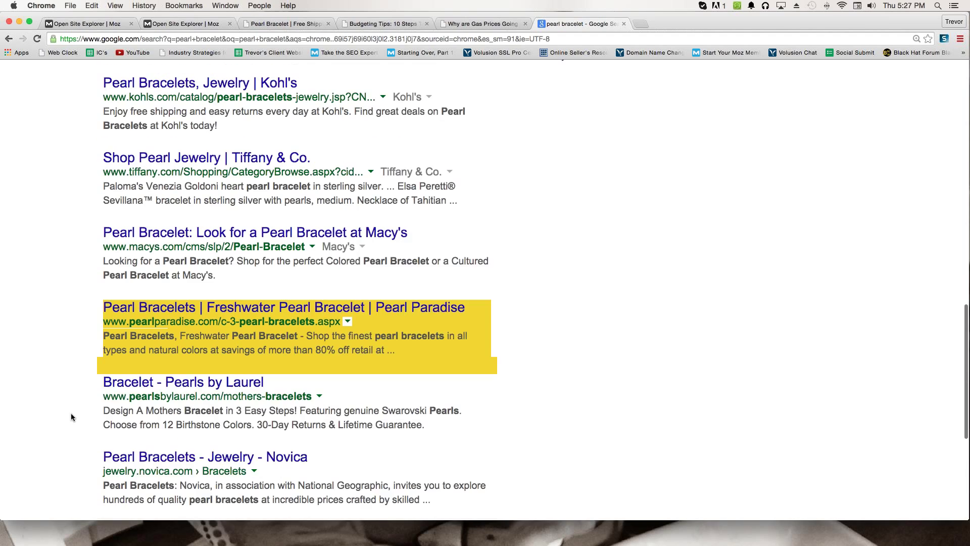
pyautogui.scroll(12, 69, 412)
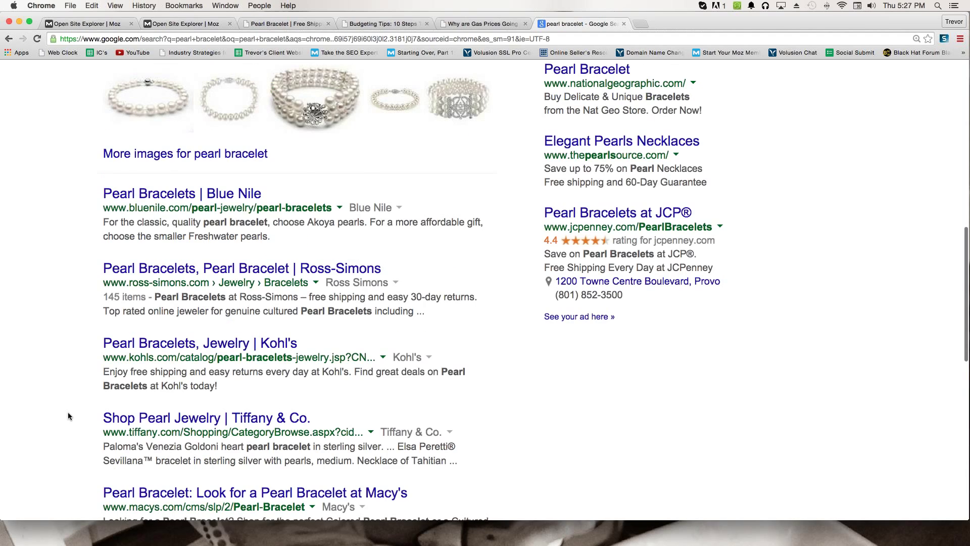
pyautogui.scroll(1, 45, 363)
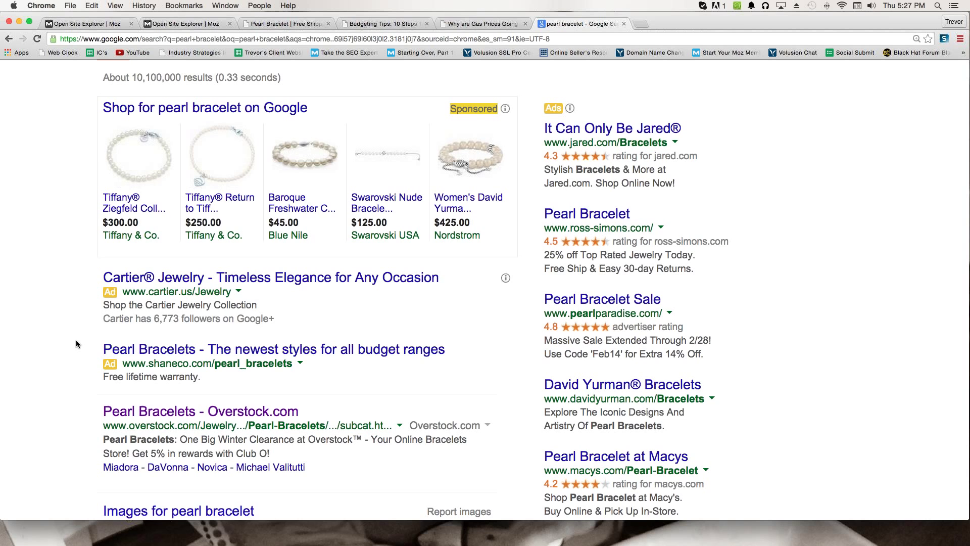
pyautogui.scroll(-6, 68, 360)
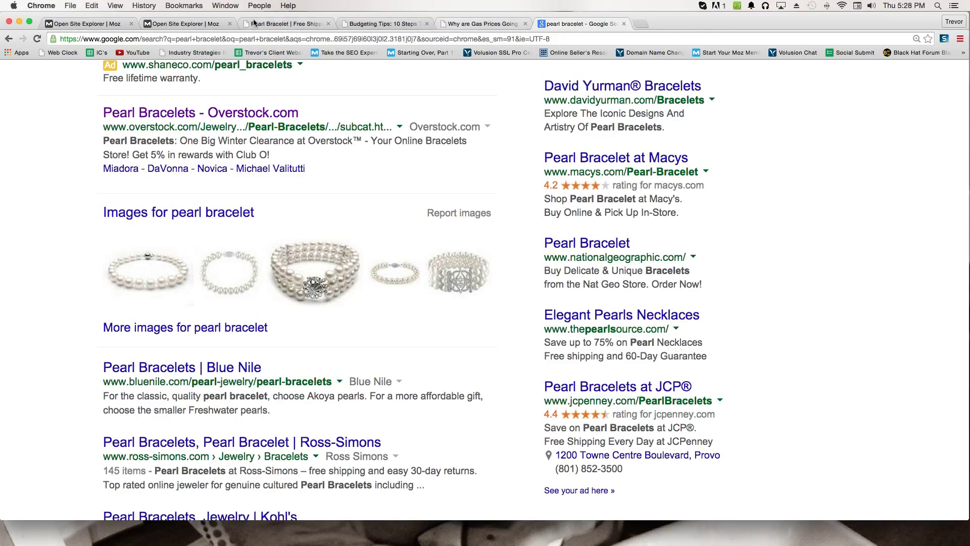
# Check Uptown Pearl's Pearl Bracelet page against the competing listings on the Google results page
pyautogui.click(283, 24)
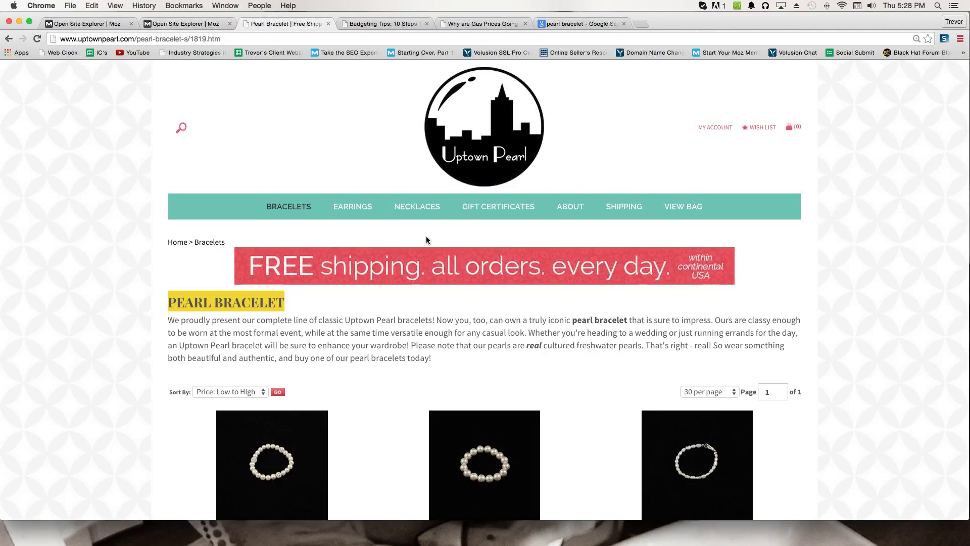
pyautogui.click(581, 24)
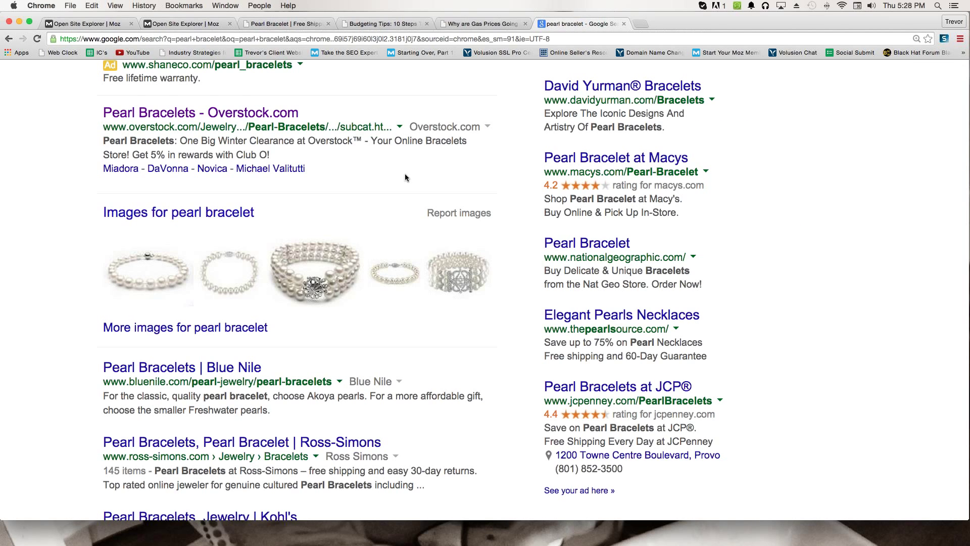
pyautogui.scroll(3, 405, 174)
pyautogui.scroll(1, 405, 177)
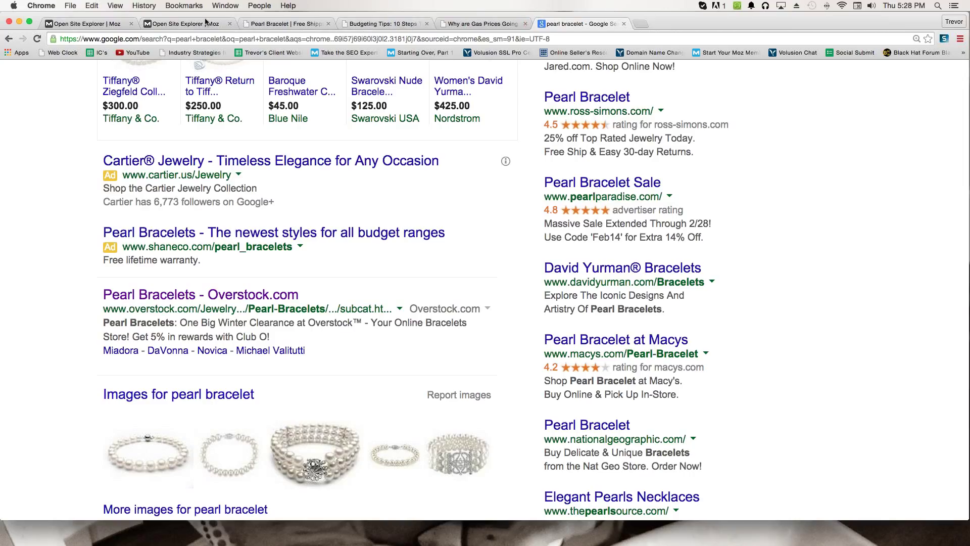
# Review the Uptown Pearl bracelet category page, including the descriptive text beneath its products
pyautogui.click(271, 22)
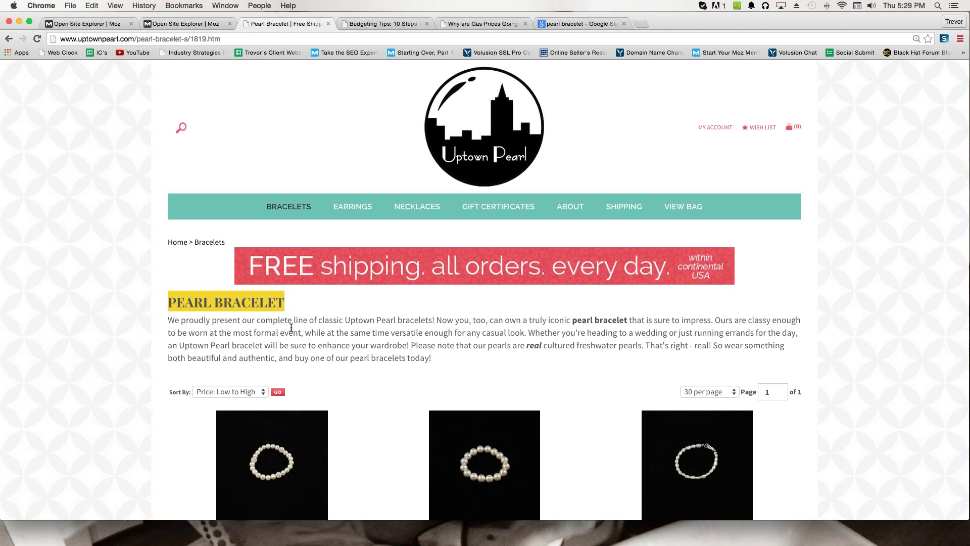
pyautogui.scroll(-20, 291, 333)
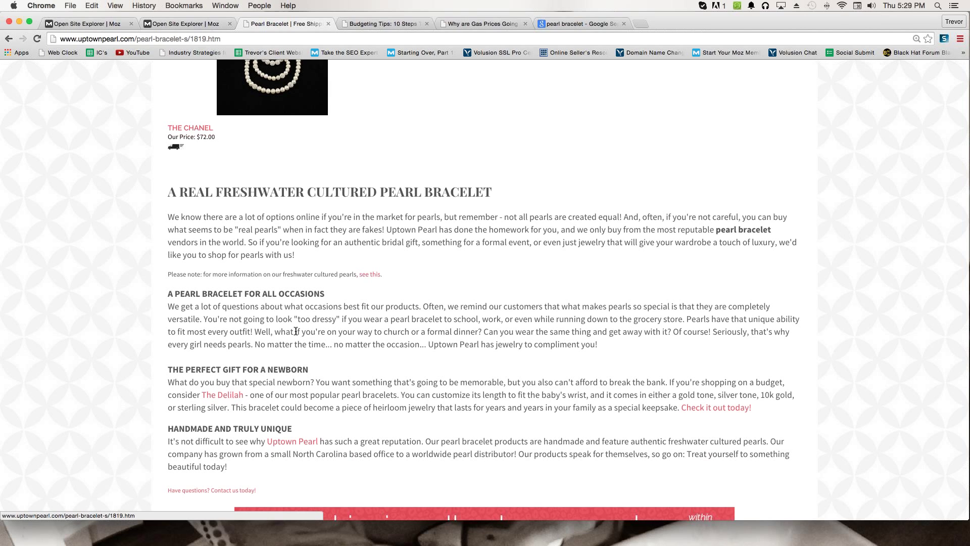
pyautogui.scroll(15, 284, 290)
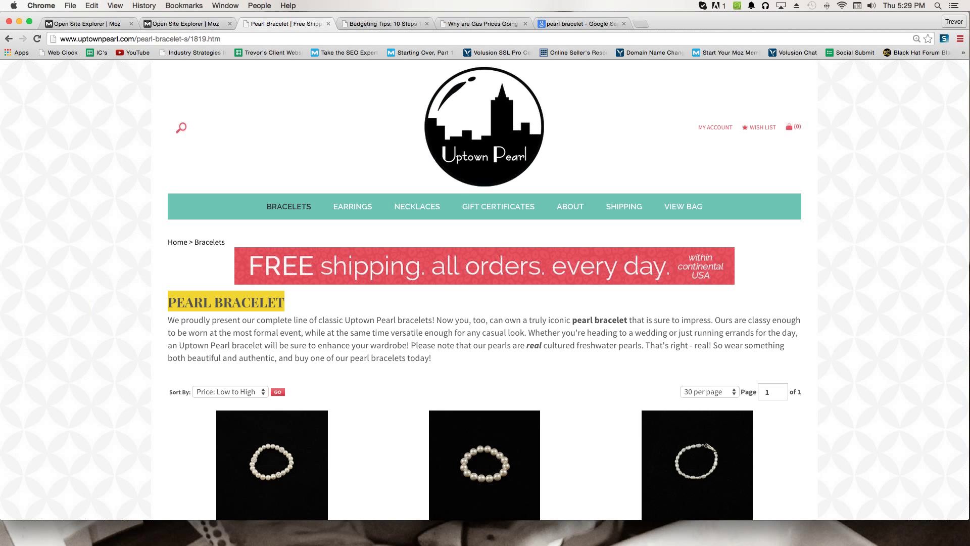
# Return to the Google "pearl bracelet" results and look over the organic listings and the ads again
pyautogui.click(559, 26)
pyautogui.scroll(-5, 102, 319)
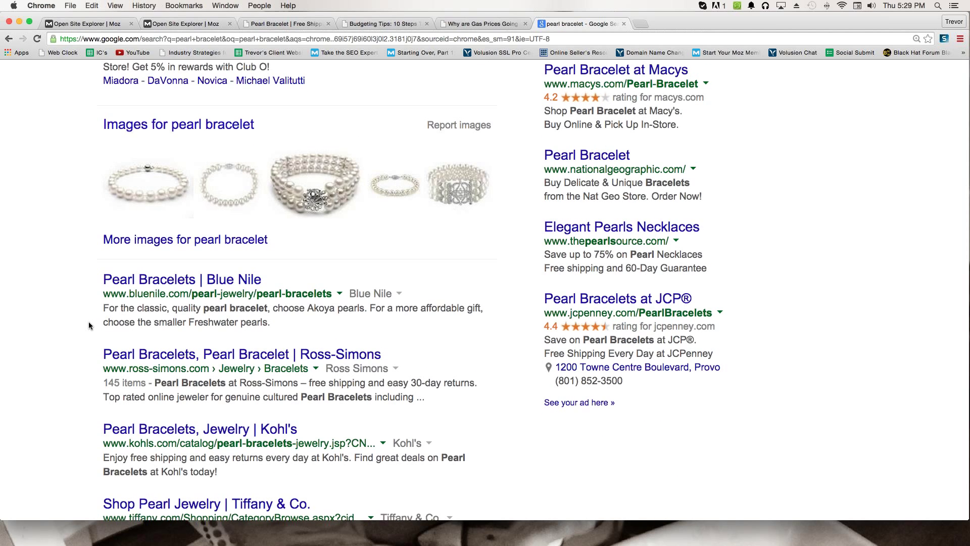
pyautogui.scroll(8, 86, 327)
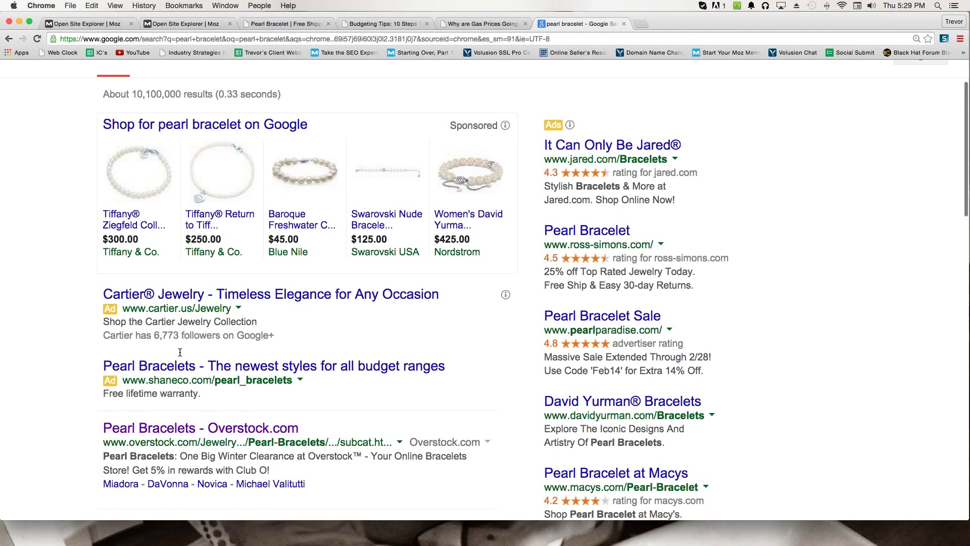
pyautogui.scroll(-3, 162, 349)
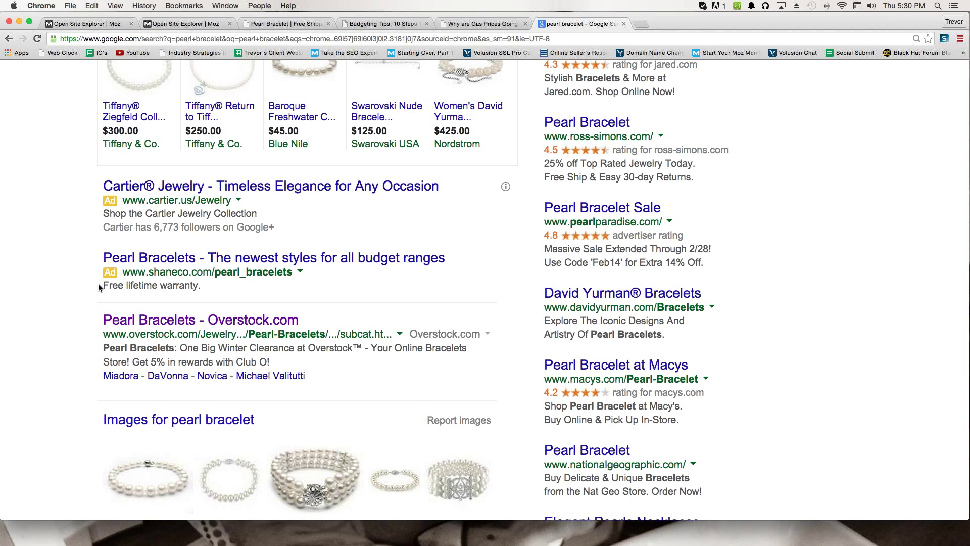
pyautogui.scroll(7, 125, 319)
pyautogui.scroll(-2, 125, 320)
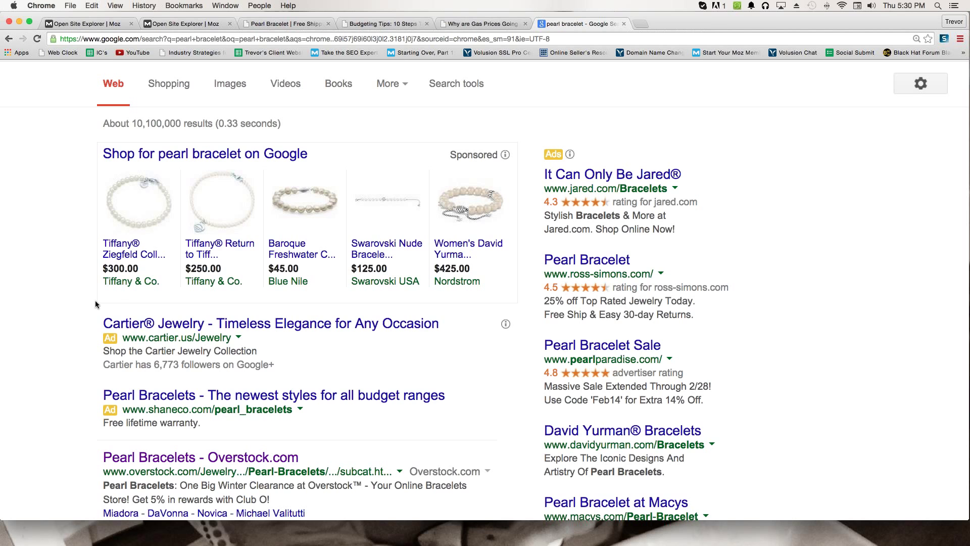
# Highlight the Overstock.com Pearl Bracelets organic listing and open its page
pyautogui.scroll(-3, 125, 303)
pyautogui.scroll(-1, 124, 303)
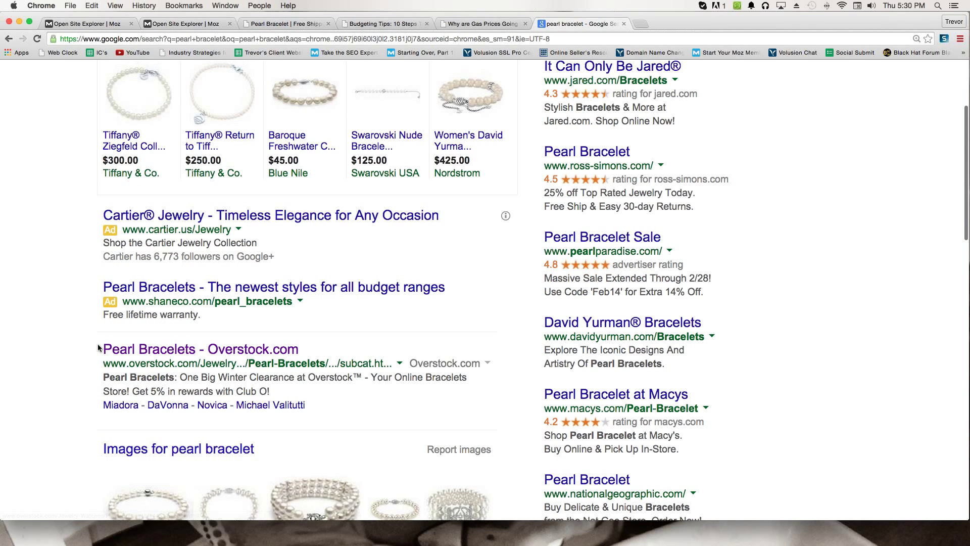
pyautogui.moveTo(102, 347); pyautogui.dragTo(311, 402)
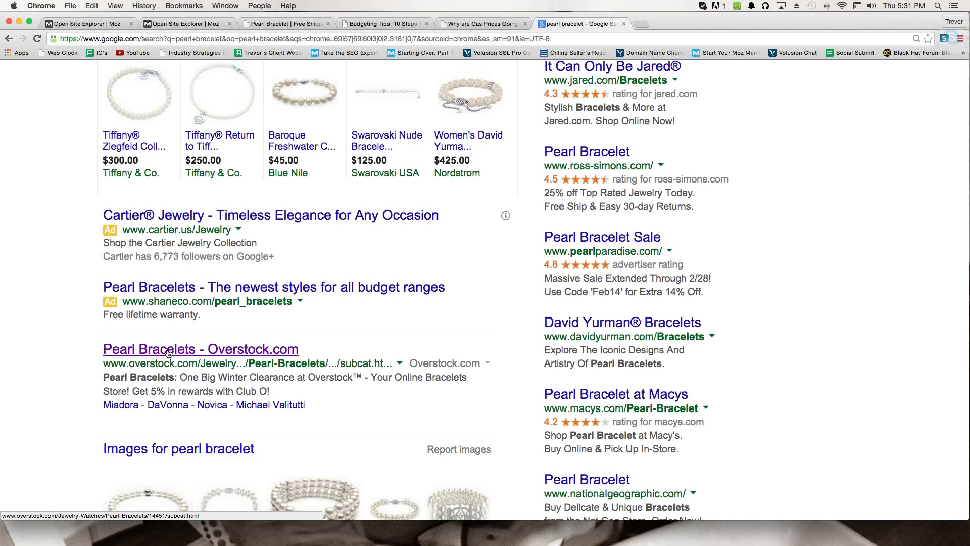
pyautogui.click(168, 350)
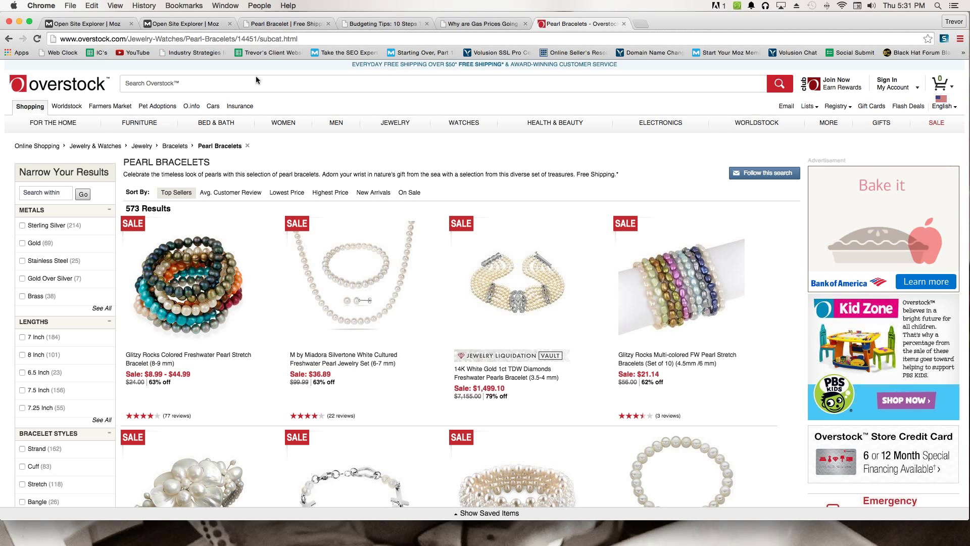
# Copy the Overstock pearl bracelets page URL and run it through Open Site Explorer in place of the Financial Nut URL
pyautogui.click(218, 38)
pyautogui.press('super+c')
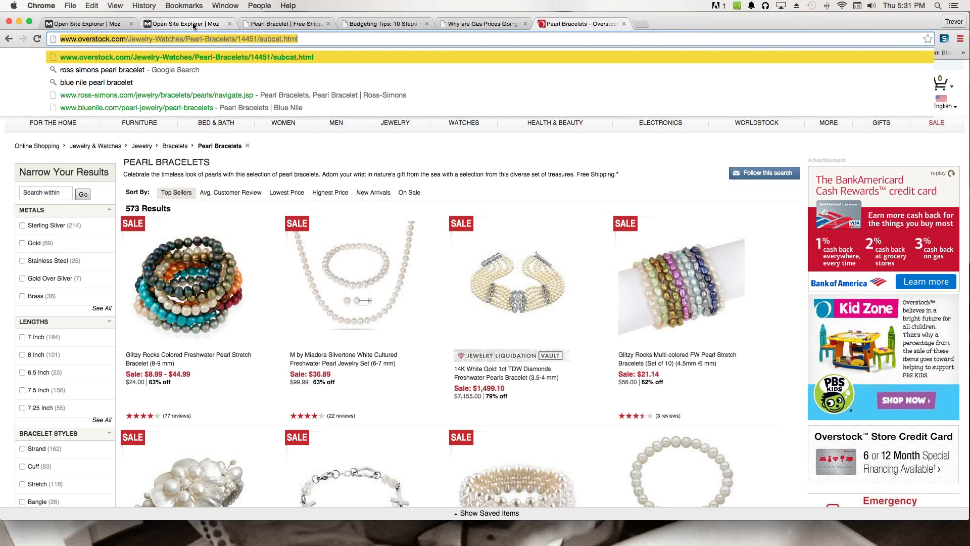
pyautogui.click(210, 24)
pyautogui.tripleClick(343, 145)
pyautogui.press('super+v')
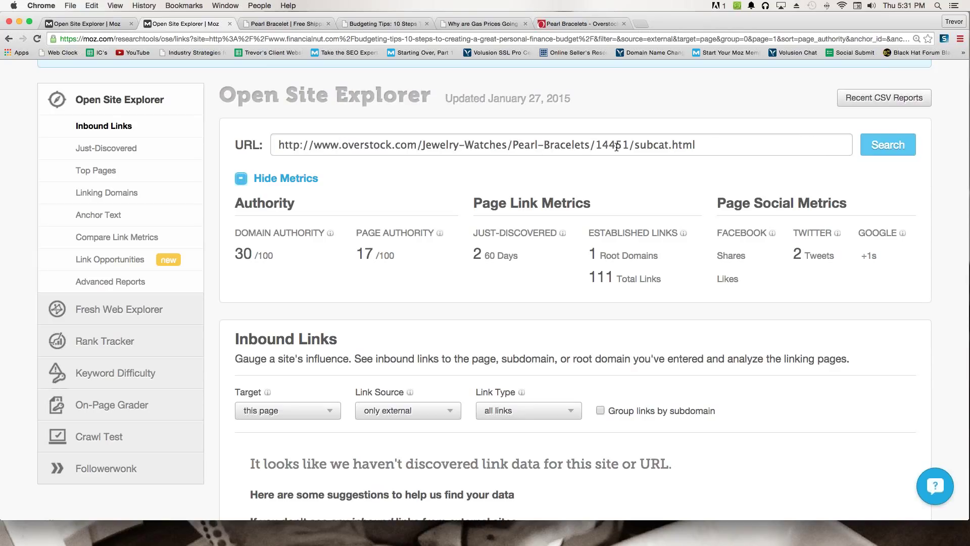
pyautogui.moveTo(709, 143); pyautogui.dragTo(277, 147)
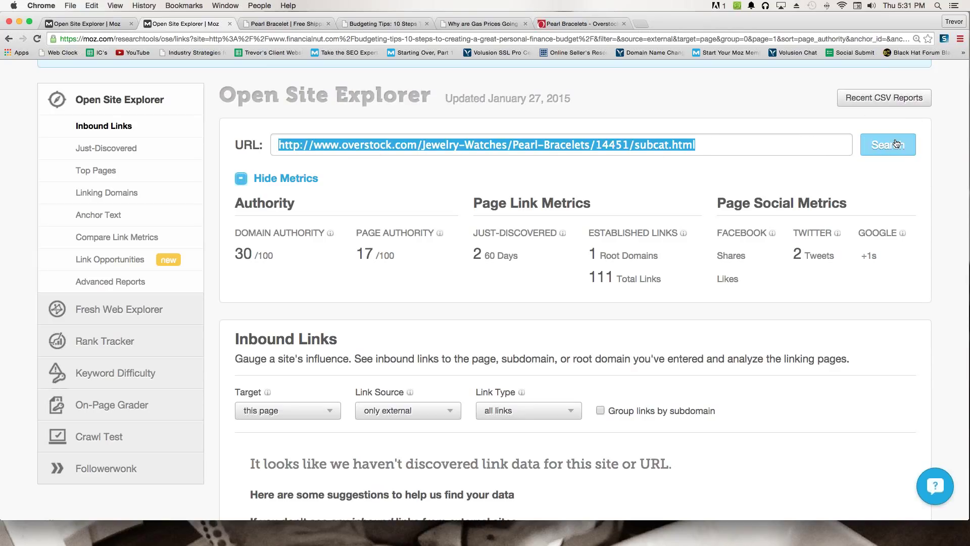
pyautogui.click(895, 140)
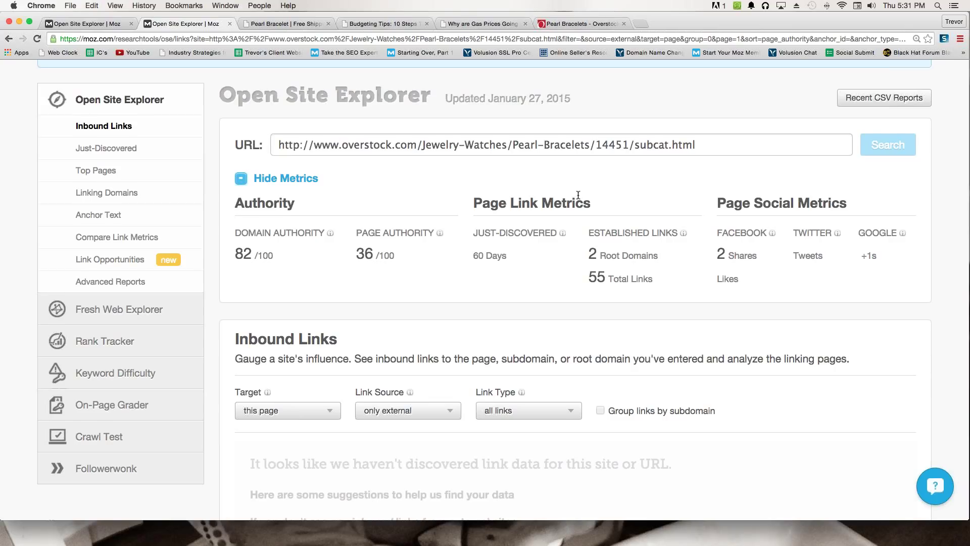
# Enlarge the Open Site Explorer page and highlight Overstock's domain authority metric
pyautogui.scroll(-1, 328, 191)
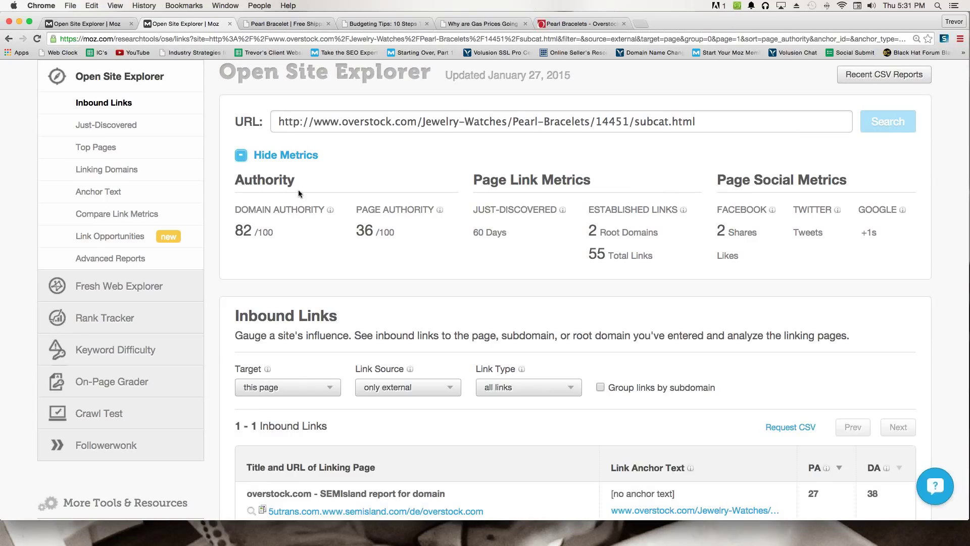
pyautogui.press('super+plus')
pyautogui.scroll(-1, 302, 195)
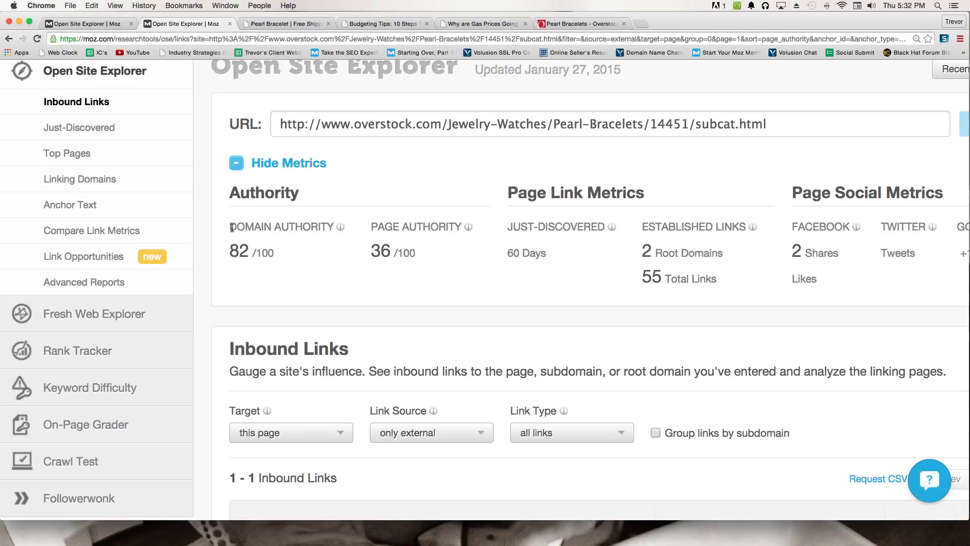
pyautogui.moveTo(230, 224); pyautogui.dragTo(277, 251)
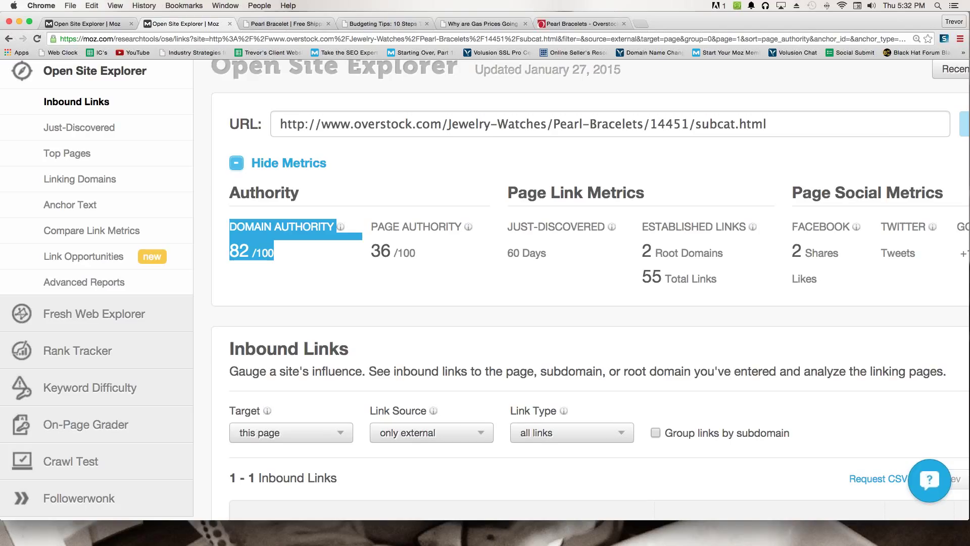
pyautogui.click(342, 120)
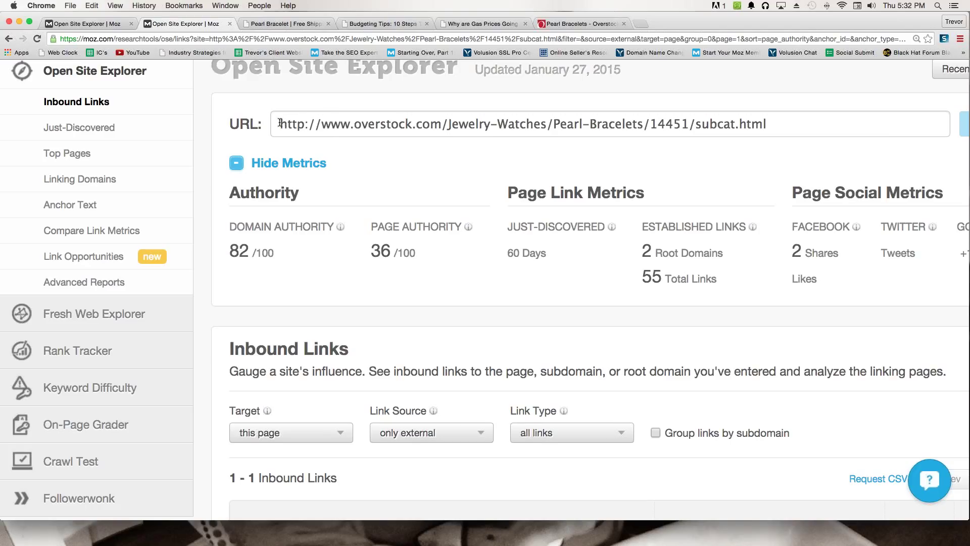
pyautogui.moveTo(280, 124); pyautogui.dragTo(443, 124)
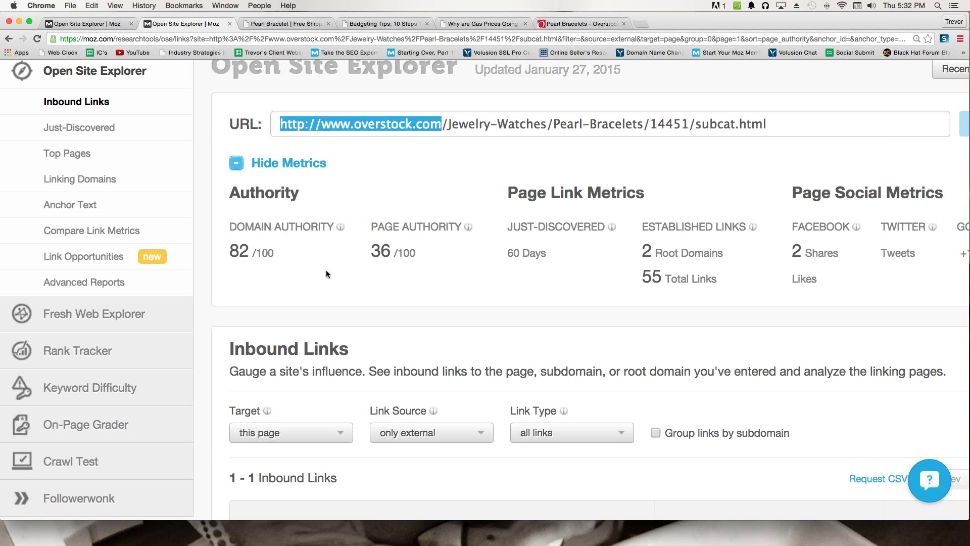
pyautogui.moveTo(368, 229); pyautogui.dragTo(421, 251)
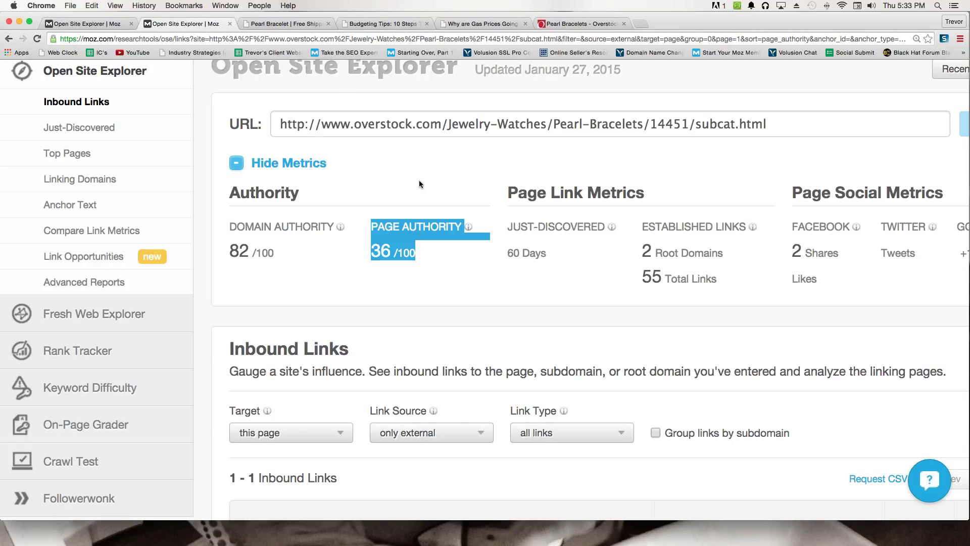
# Close the two Financial Nut article tabs for the budgeting tips and gas prices posts
pyautogui.scroll(-1, 398, 180)
pyautogui.scroll(2, 450, 88)
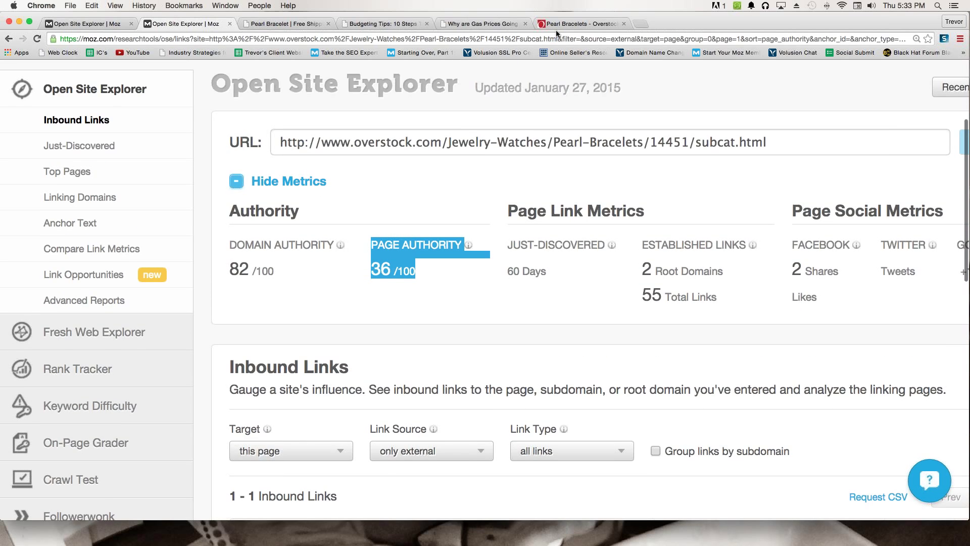
pyautogui.click(298, 25)
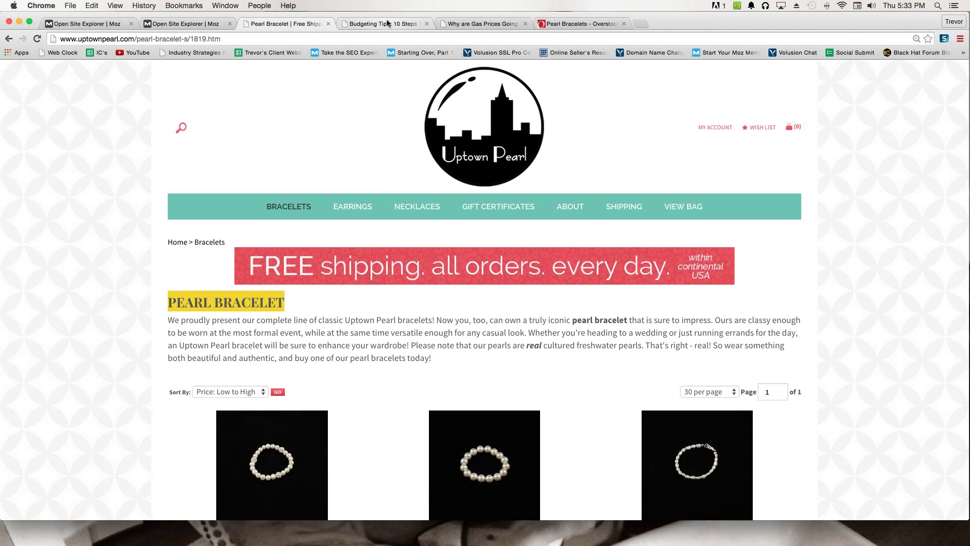
pyautogui.click(423, 23)
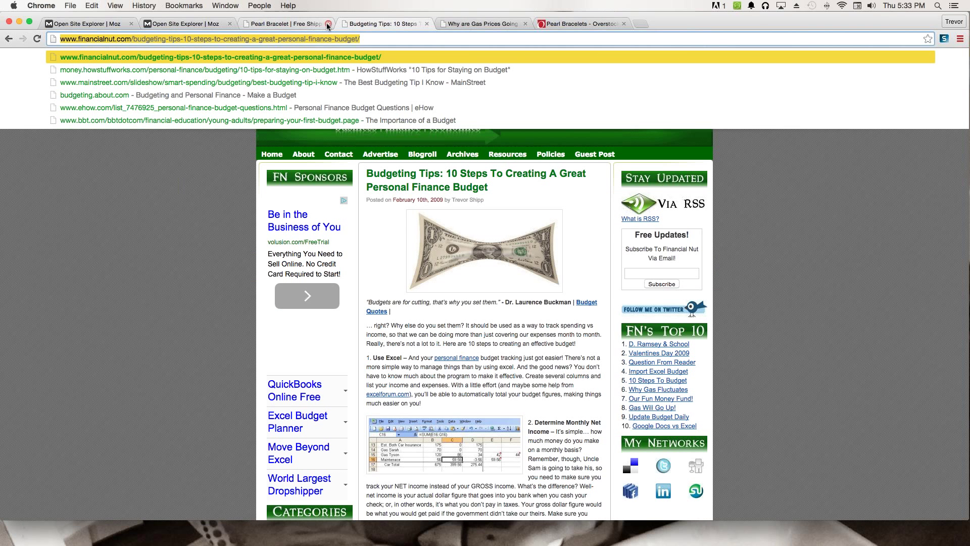
pyautogui.click(427, 24)
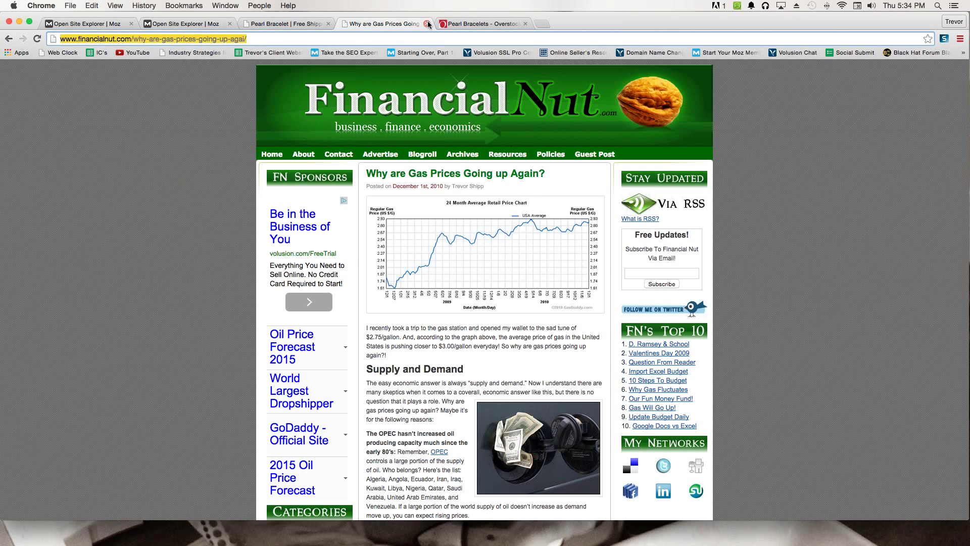
pyautogui.click(428, 23)
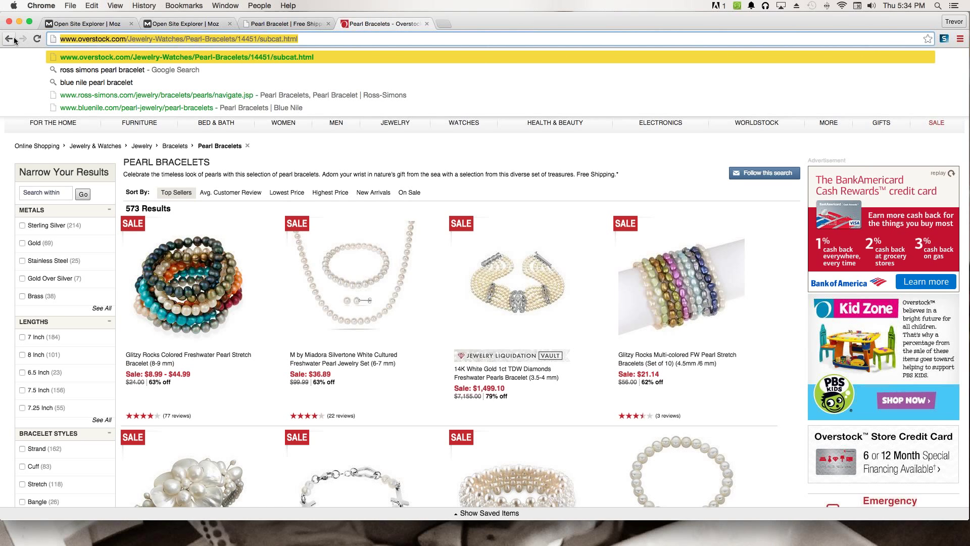
# Return from Overstock to the Google results for pearl bracelet and open the Blue Nile organic listing
pyautogui.click(12, 39)
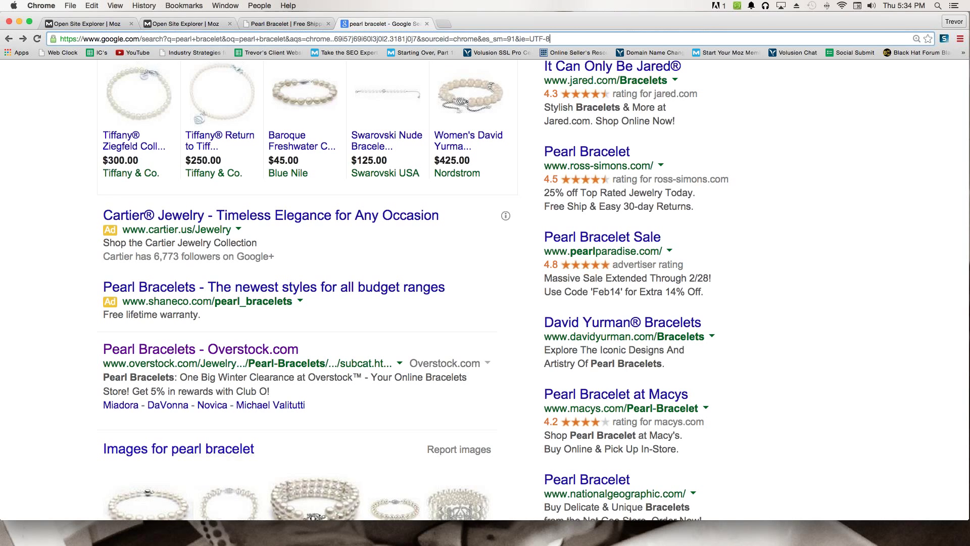
pyautogui.scroll(-6, 213, 168)
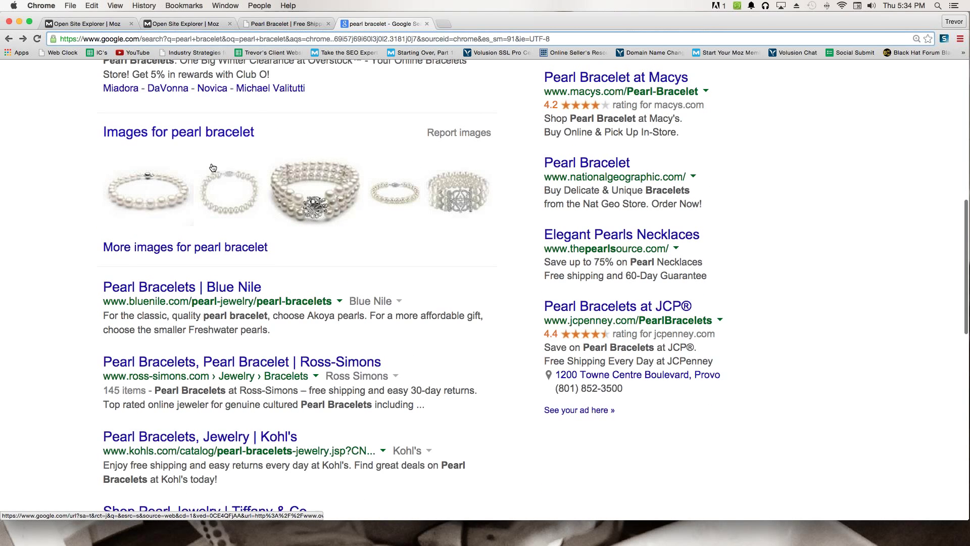
pyautogui.scroll(-1, 212, 167)
pyautogui.click(155, 280)
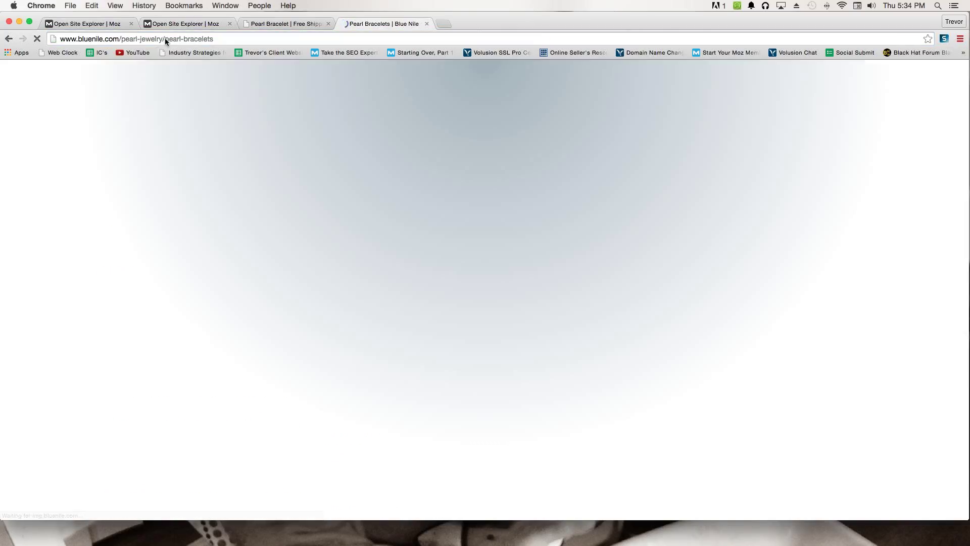
# Copy the Blue Nile pearl bracelets page URL and run it through Open Site Explorer in place of the Overstock URL
pyautogui.click(166, 39)
pyautogui.click(197, 40)
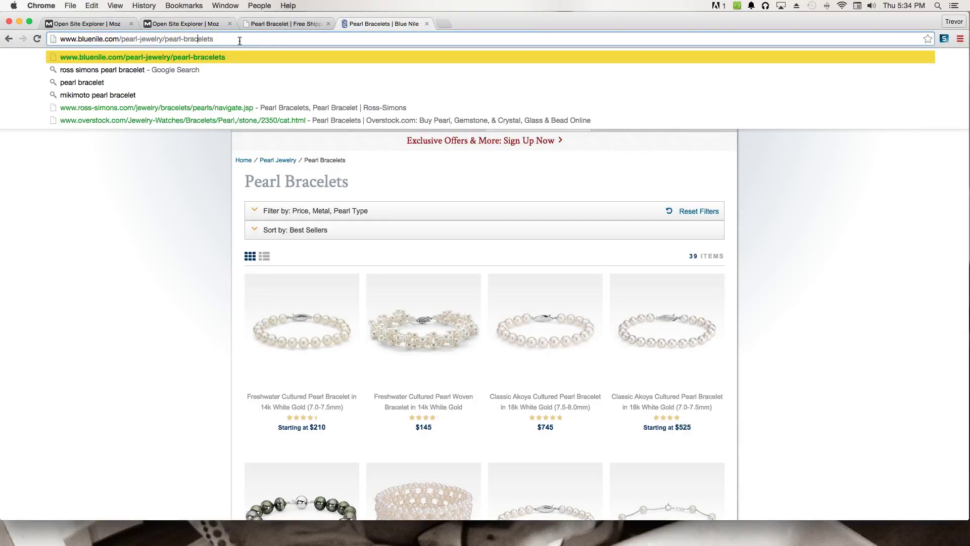
pyautogui.moveTo(220, 40); pyautogui.dragTo(61, 39)
pyautogui.press('super+c')
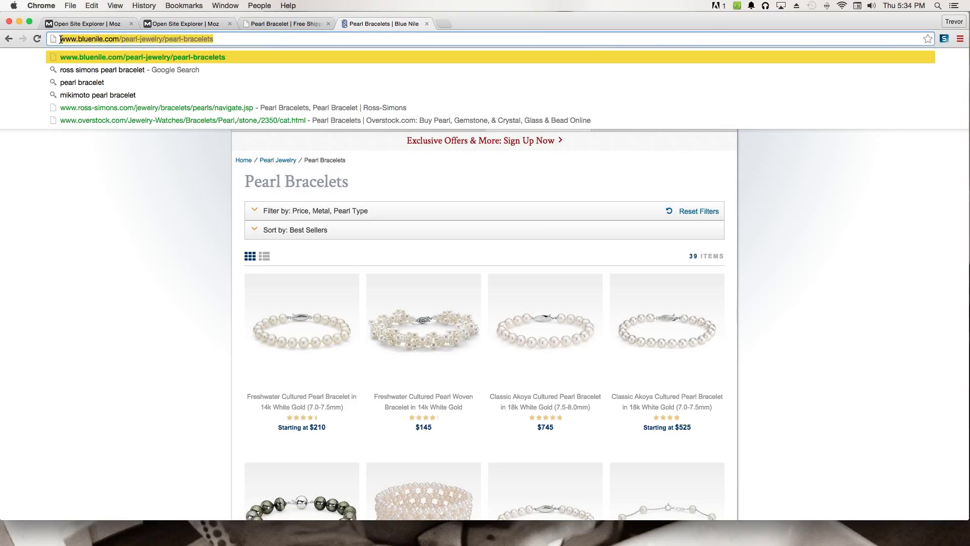
pyautogui.click(192, 23)
pyautogui.click(333, 143)
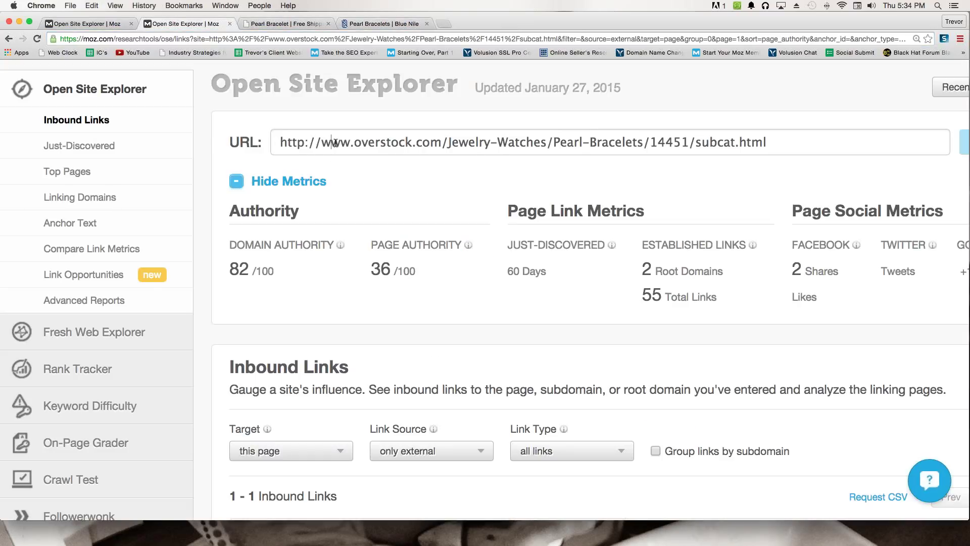
pyautogui.press('super+a')
pyautogui.press('super+v')
pyautogui.press('Return')
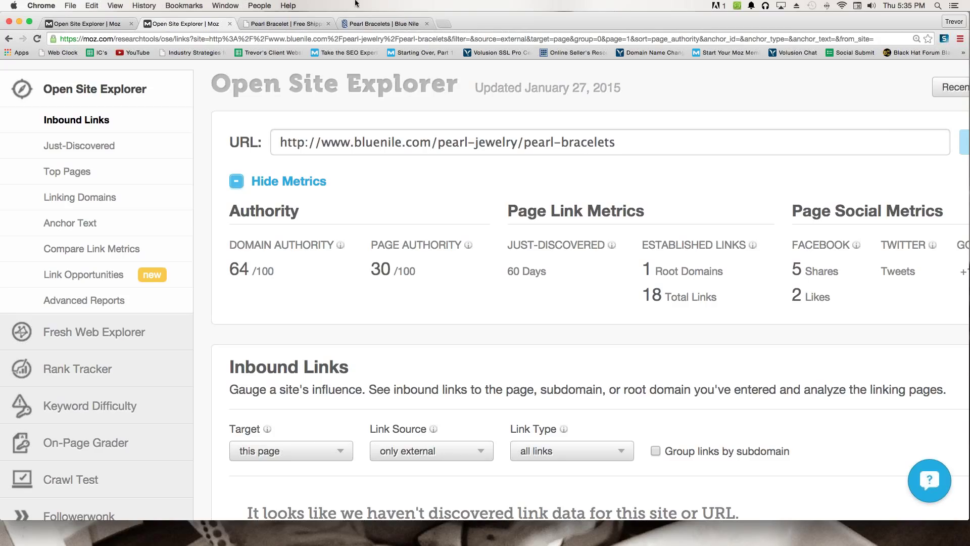
# Return to the Google results, highlight the Novica listing at the end of the first page, and open it
pyautogui.click(276, 23)
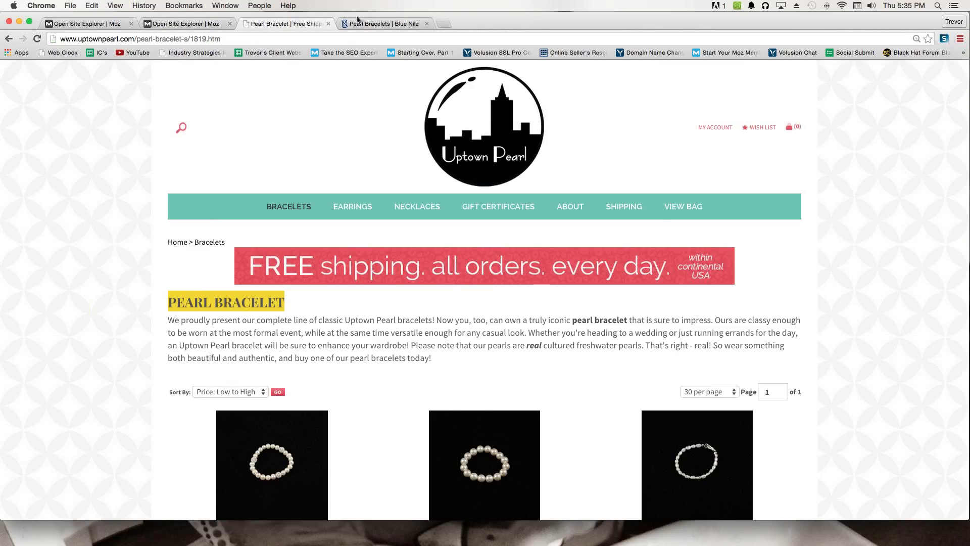
pyautogui.click(384, 24)
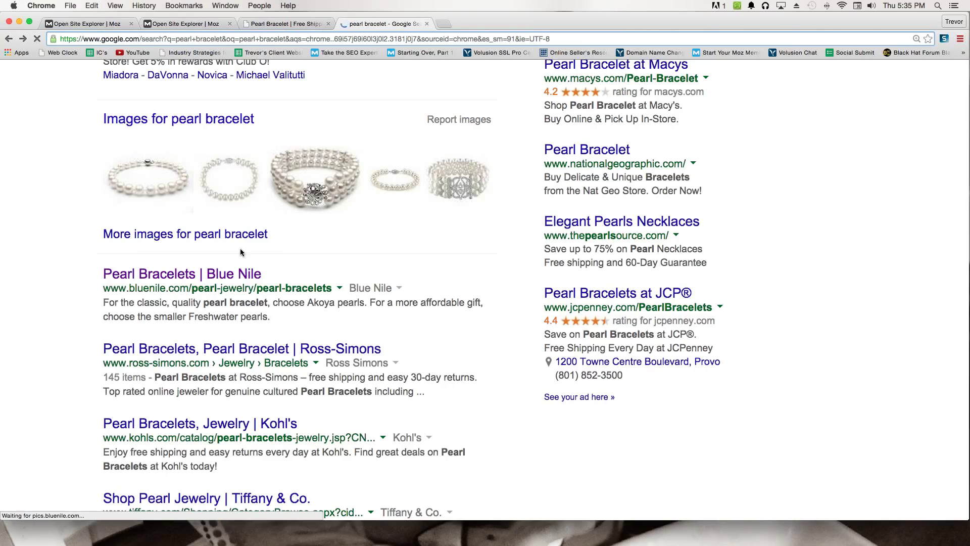
pyautogui.scroll(-8, 241, 248)
pyautogui.scroll(-3, 241, 251)
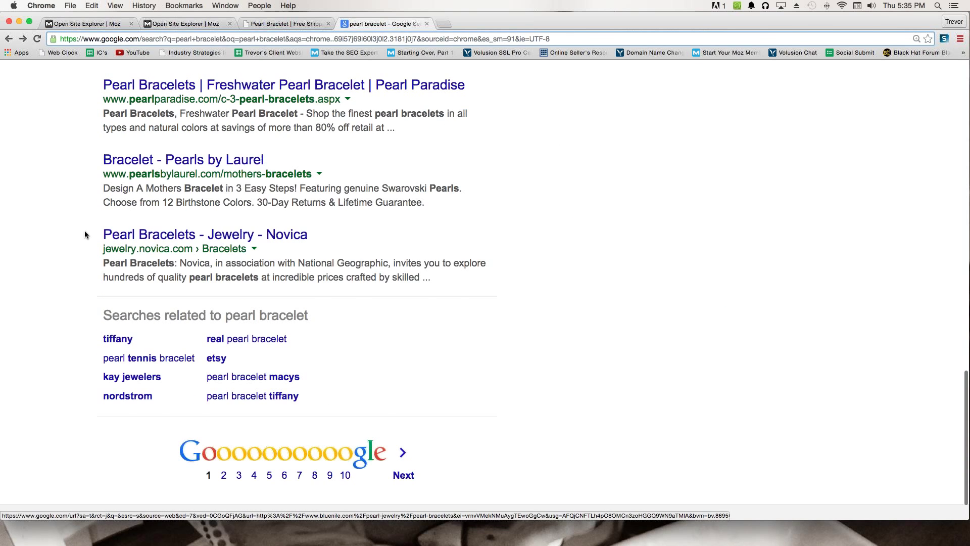
pyautogui.moveTo(92, 232); pyautogui.dragTo(333, 231)
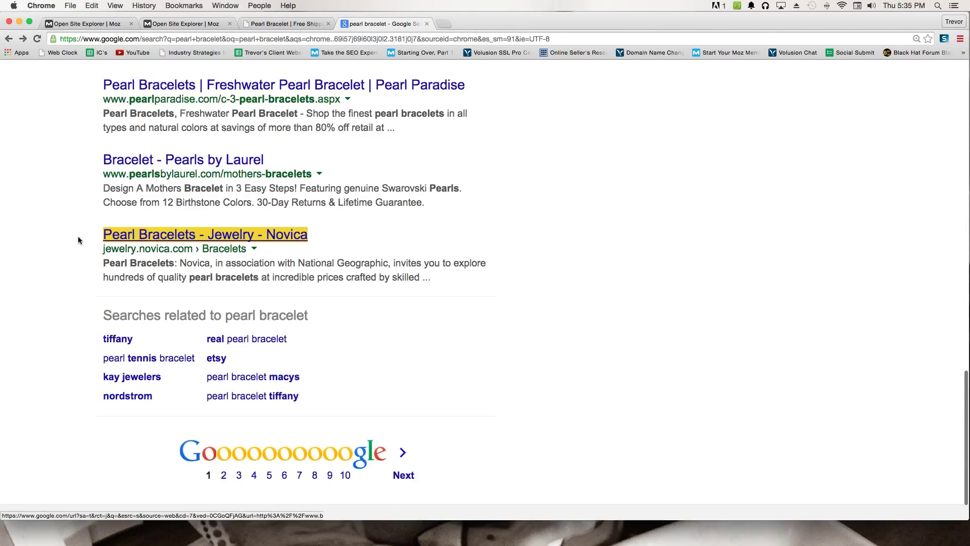
pyautogui.click(38, 235)
pyautogui.scroll(1, 41, 232)
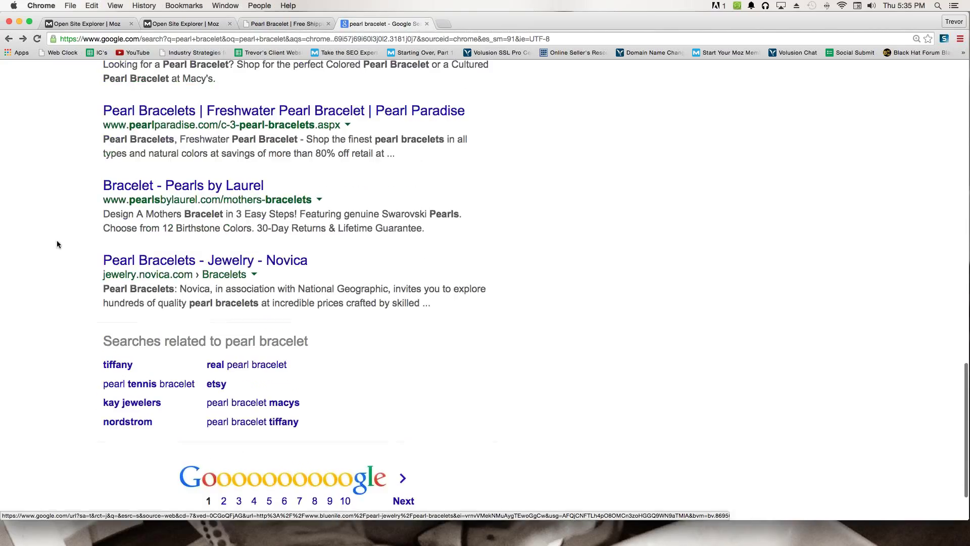
pyautogui.click(152, 261)
# Copy the Novica pearl bracelets page URL and run it through Open Site Explorer in place of the Blue Nile URL
pyautogui.click(177, 39)
pyautogui.press('super+c')
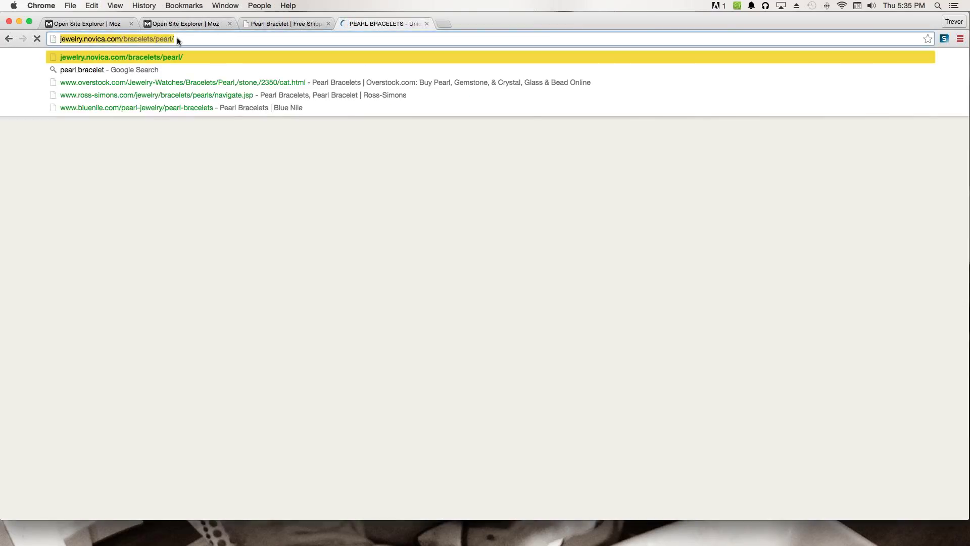
pyautogui.click(214, 24)
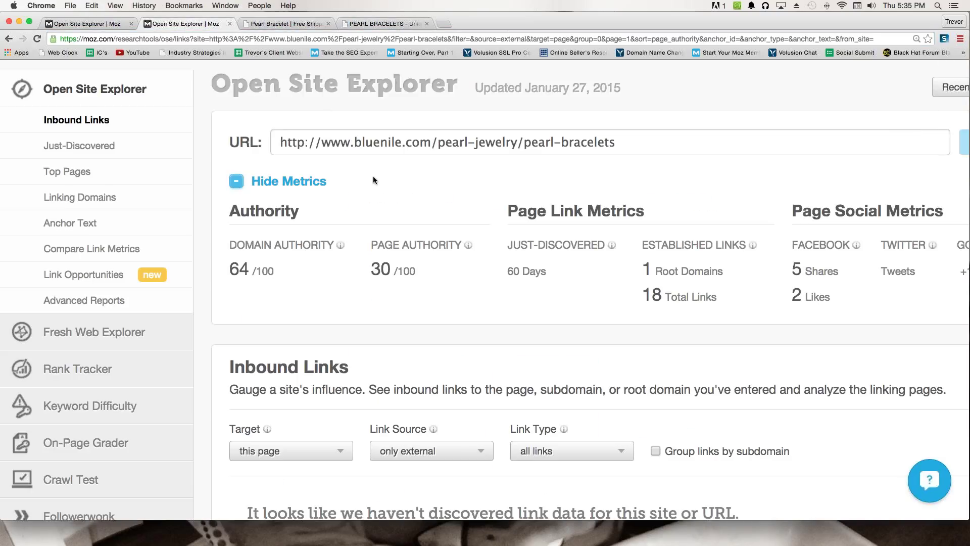
pyautogui.tripleClick(375, 140)
pyautogui.press('super+v')
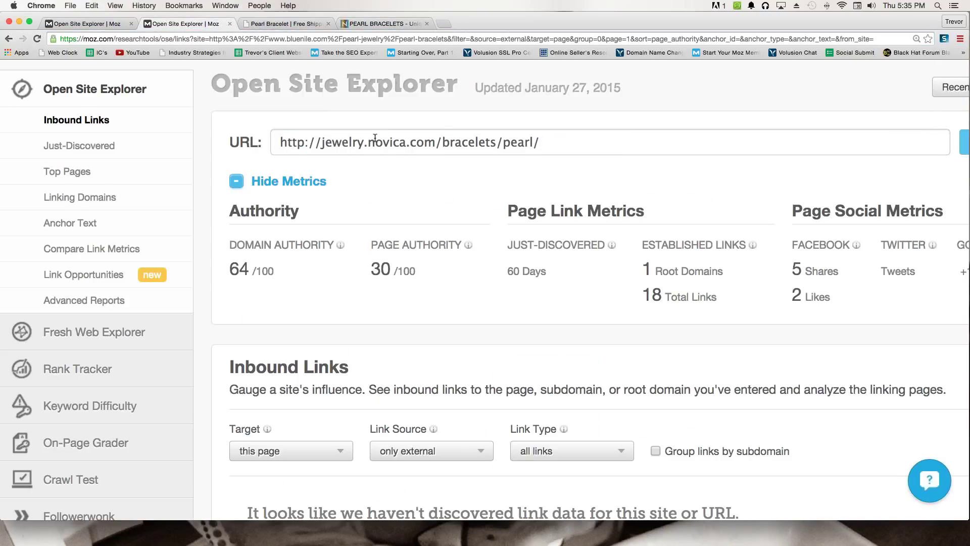
pyautogui.press('Return')
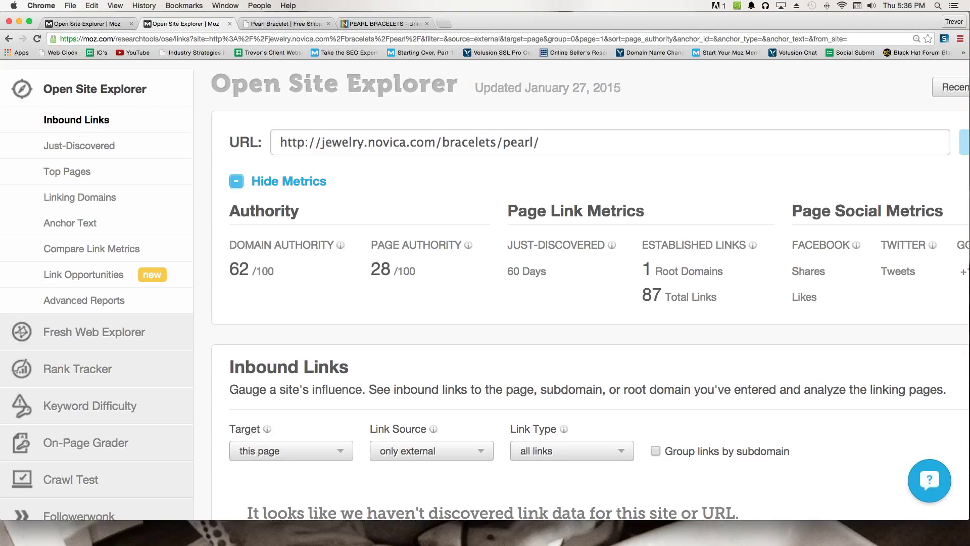
pyautogui.click(384, 24)
pyautogui.click(320, 39)
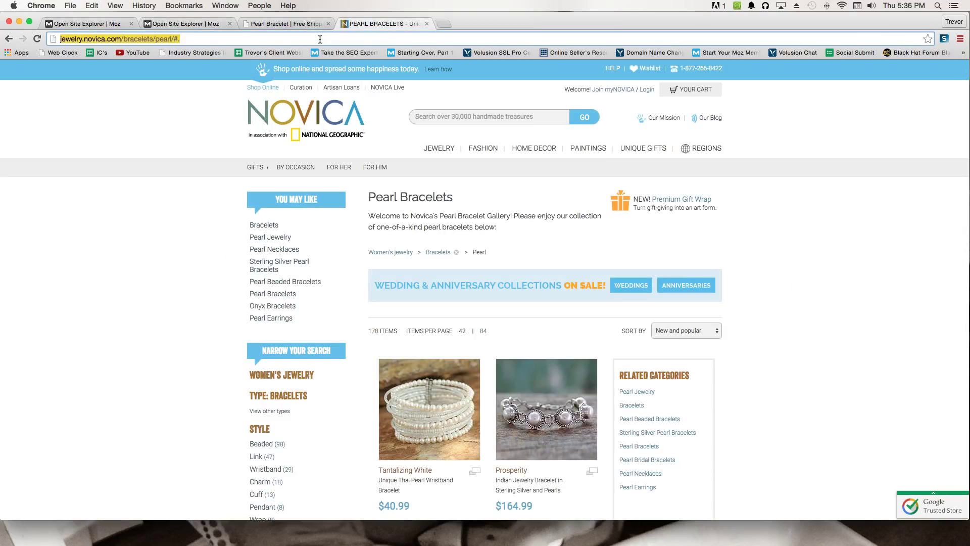
pyautogui.click(319, 39)
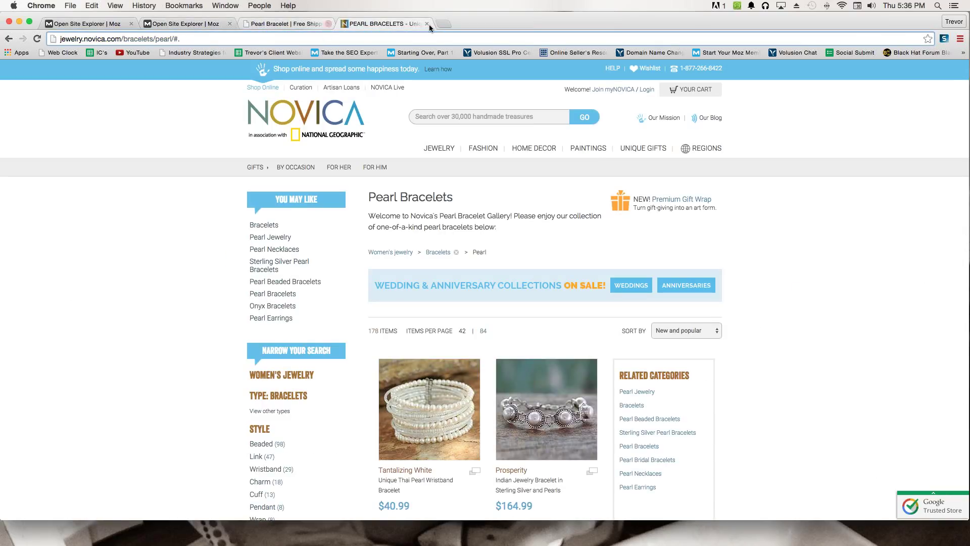
# Switch to the Open Site Explorer page with no URL entered and open Moz's Keyword Analysis research tool
pyautogui.click(79, 23)
pyautogui.click(153, 39)
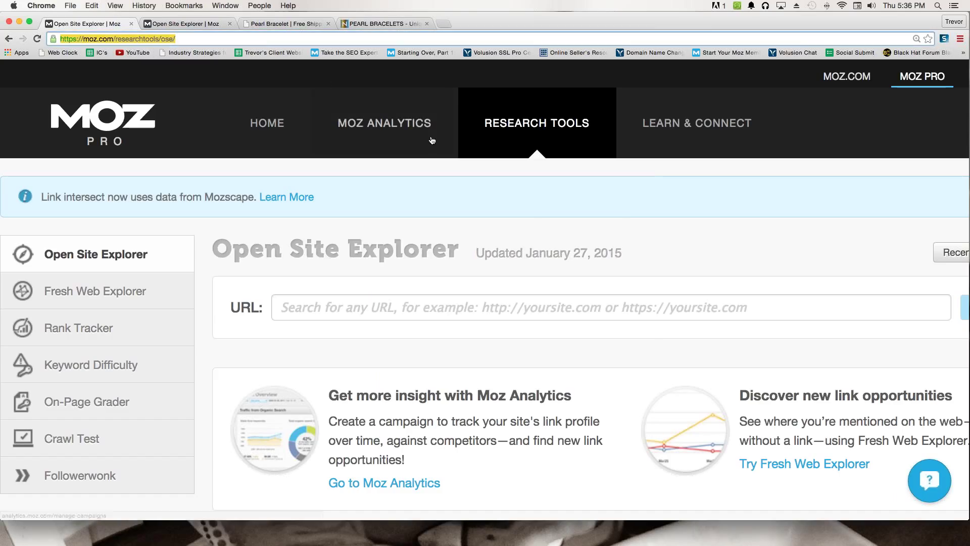
pyautogui.moveTo(477, 144)
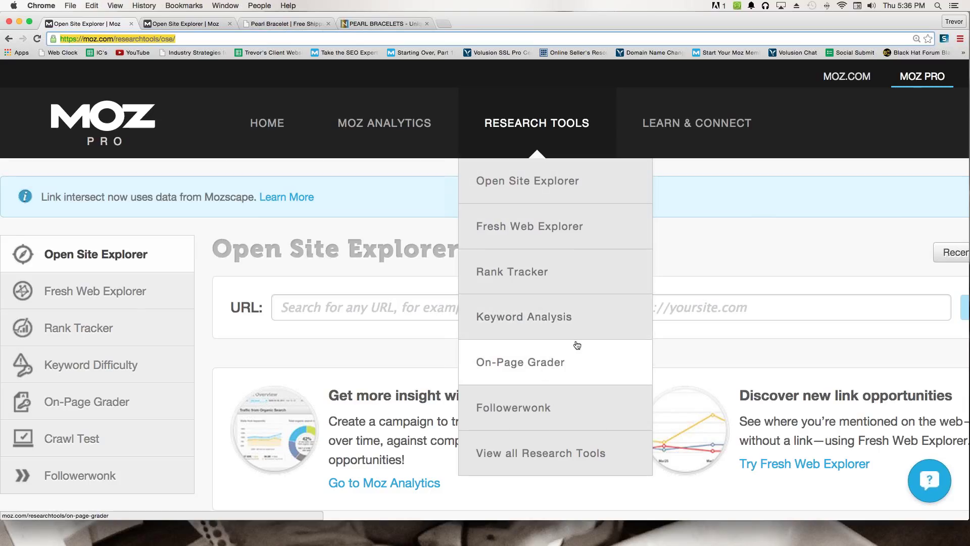
pyautogui.click(549, 326)
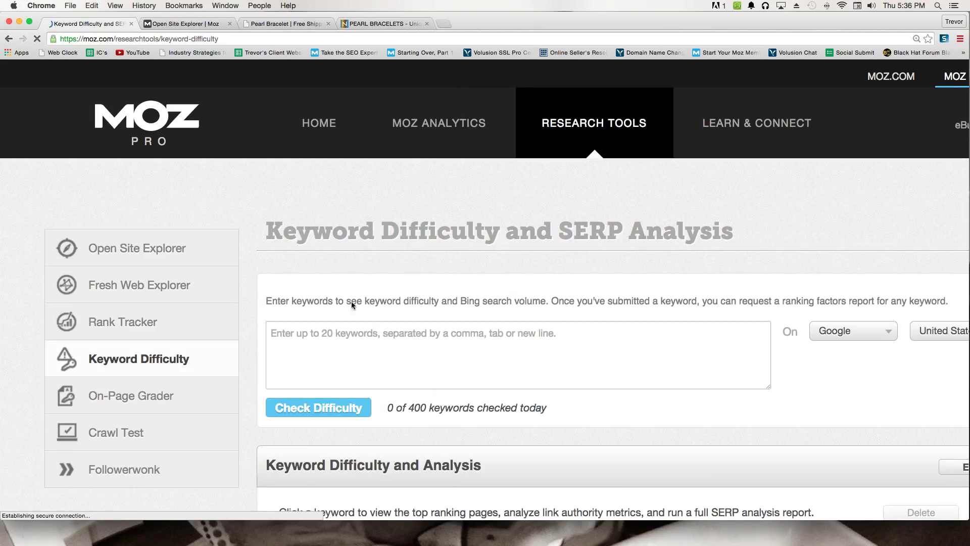
# Check the difficulty of the keyword "pearl bracelet" on Google US and reload the page for its results
pyautogui.scroll(-3, 452, 288)
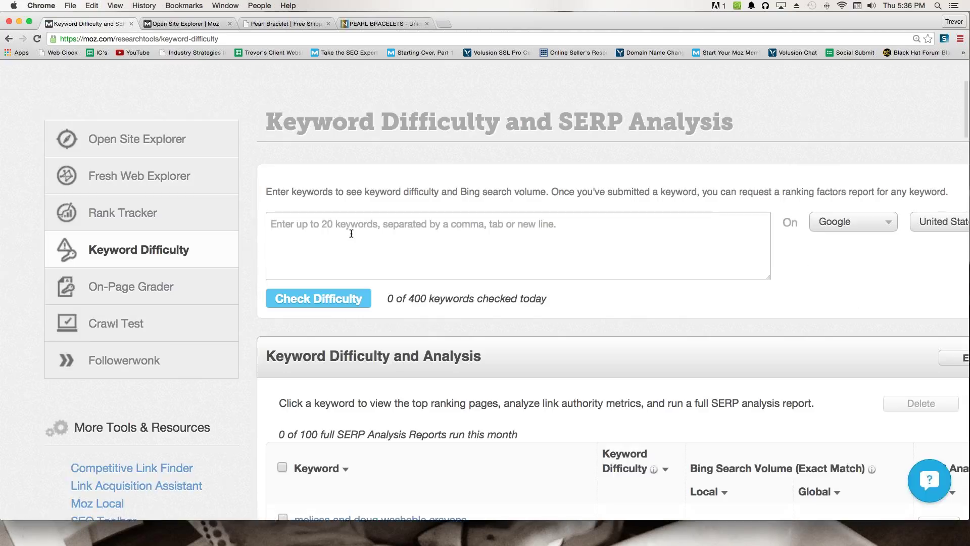
pyautogui.click(352, 233)
pyautogui.write('pearl bracele')
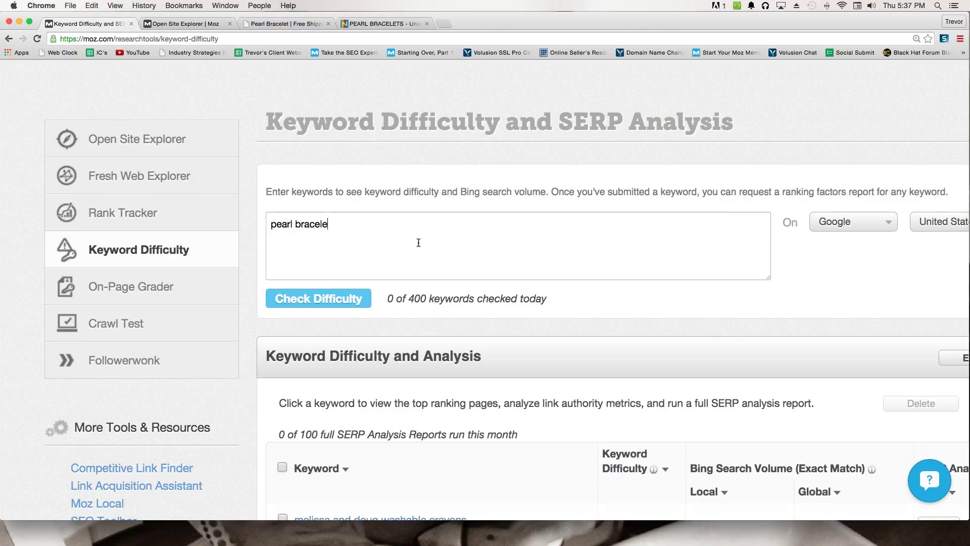
pyautogui.write('t')
pyautogui.click(318, 300)
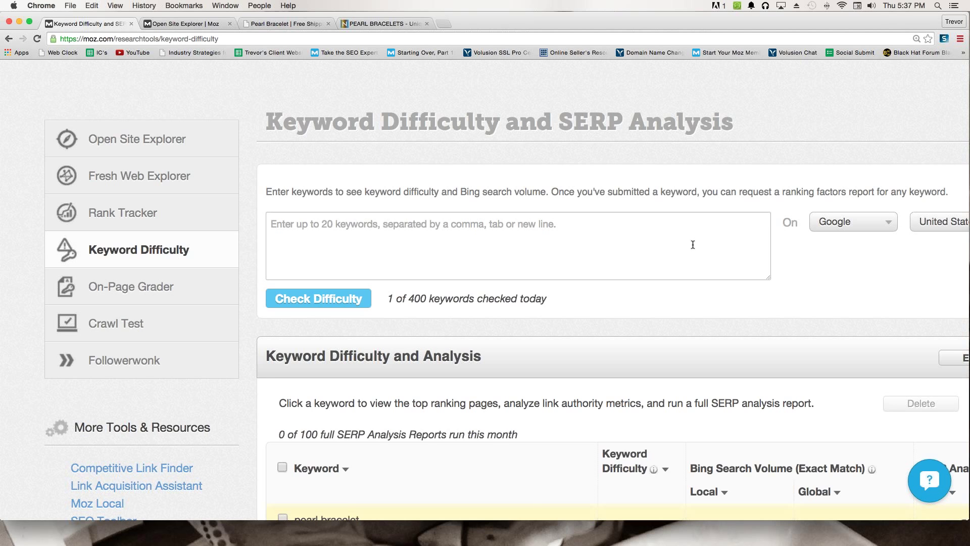
pyautogui.scroll(-5, 615, 250)
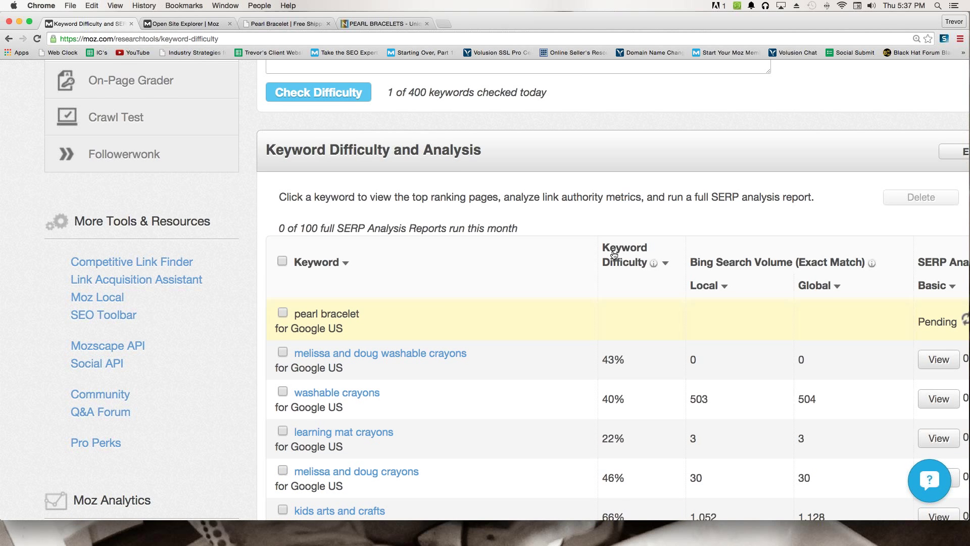
pyautogui.scroll(2, 612, 251)
pyautogui.press('super+r')
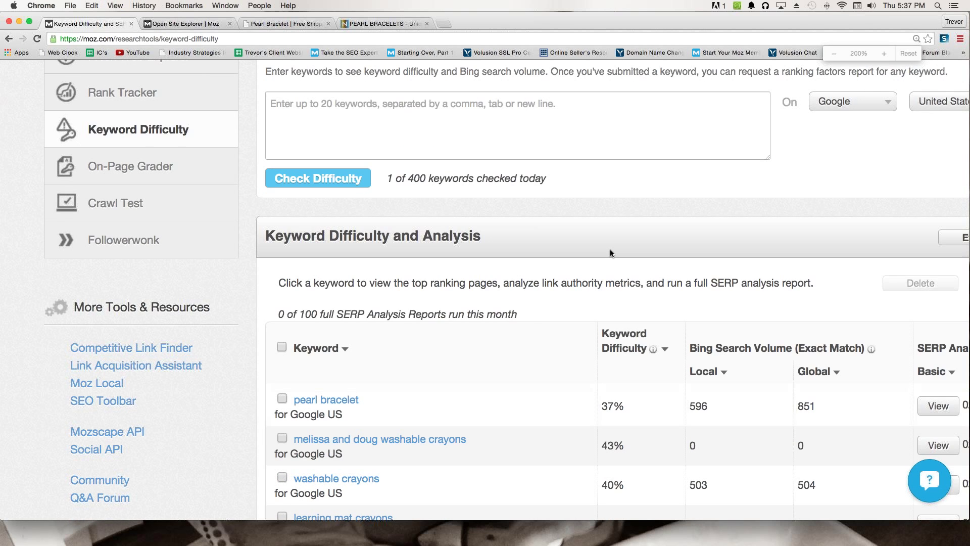
# Enlarge the page and highlight the pearl bracelet row from the keyword through its global Bing search volume
pyautogui.press('super+equal')
pyautogui.hscroll(4, 610, 250)
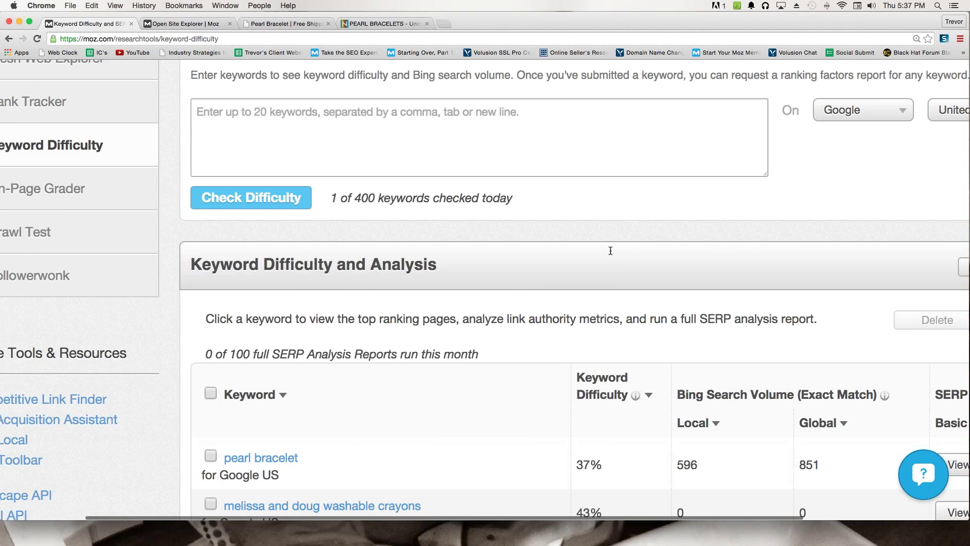
pyautogui.scroll(-3, 611, 250)
pyautogui.moveTo(205, 359); pyautogui.dragTo(815, 370)
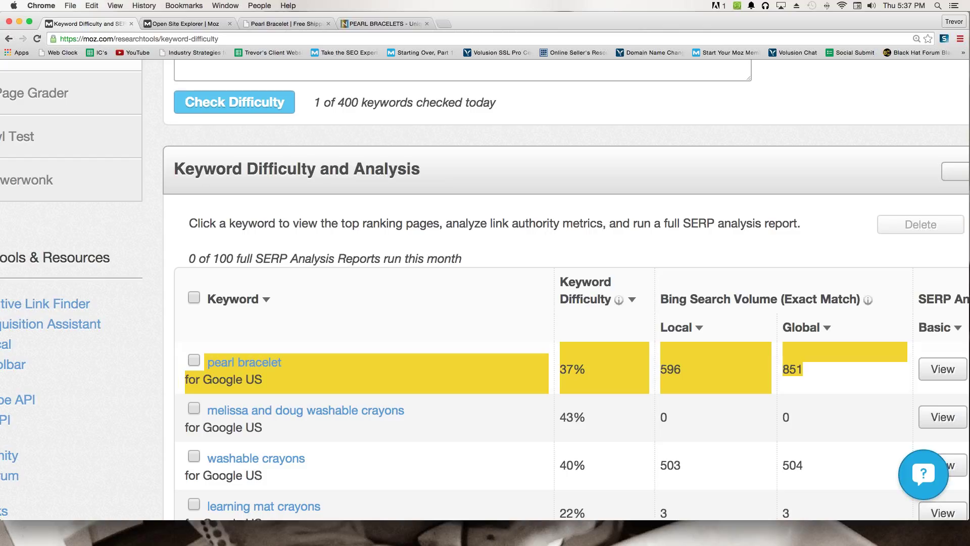
# Highlight only the keyword difficulty percentage in the pearl bracelet row and bring the SERP analysis column into view
pyautogui.moveTo(558, 349); pyautogui.dragTo(586, 374)
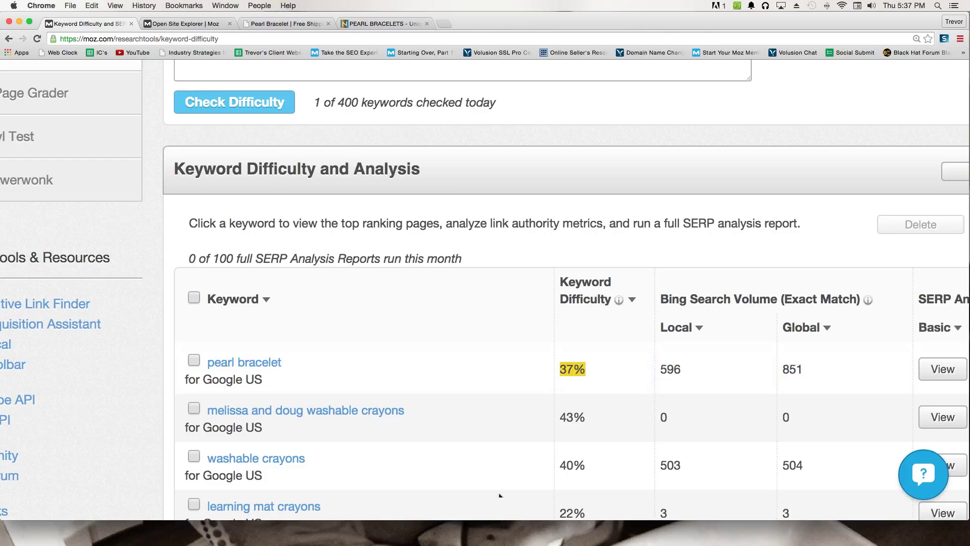
pyautogui.click(593, 375)
pyautogui.moveTo(559, 373); pyautogui.dragTo(592, 368)
pyautogui.moveTo(592, 368); pyautogui.dragTo(639, 360)
pyautogui.hscroll(2, 610, 394)
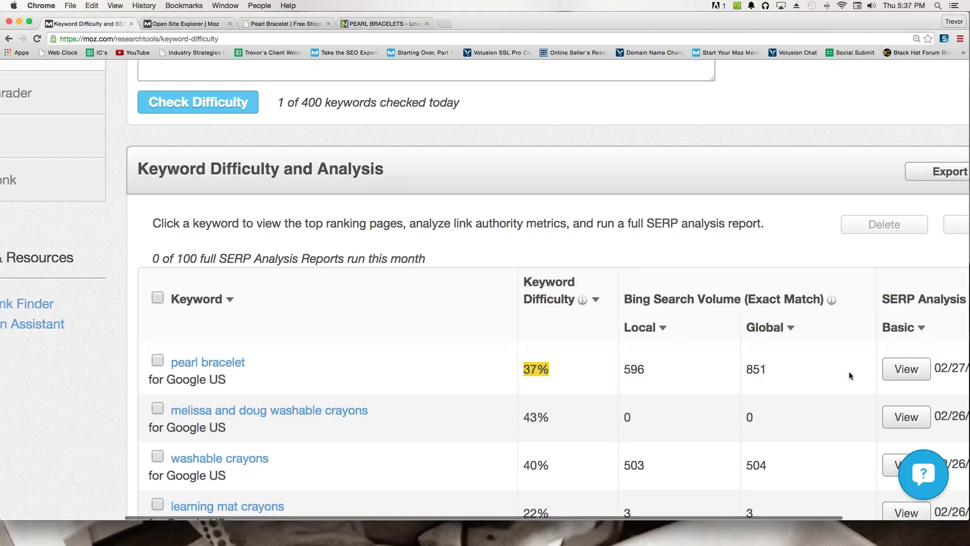
# Open the SERP analysis for the keyword "pearl bracelet" and bring its full top 10 ranking pages chart into view
pyautogui.click(194, 362)
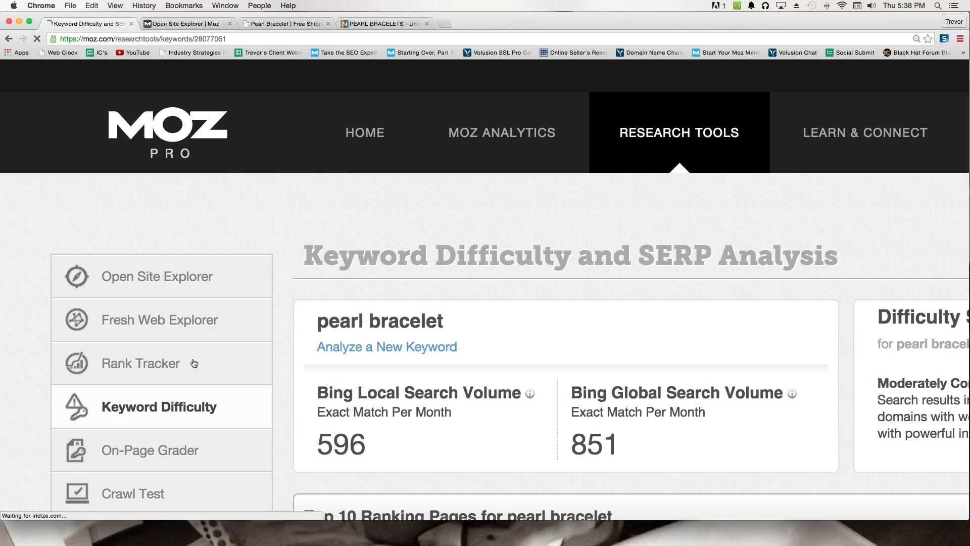
pyautogui.scroll(-5, 194, 363)
pyautogui.hscroll(4, 259, 344)
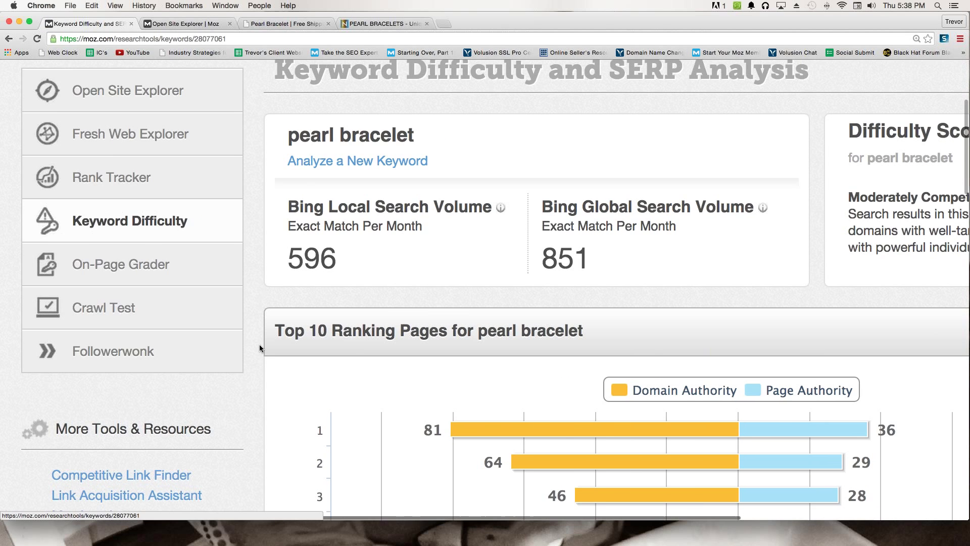
pyautogui.hscroll(3, 259, 344)
pyautogui.scroll(-2, 260, 344)
pyautogui.scroll(-5, 260, 344)
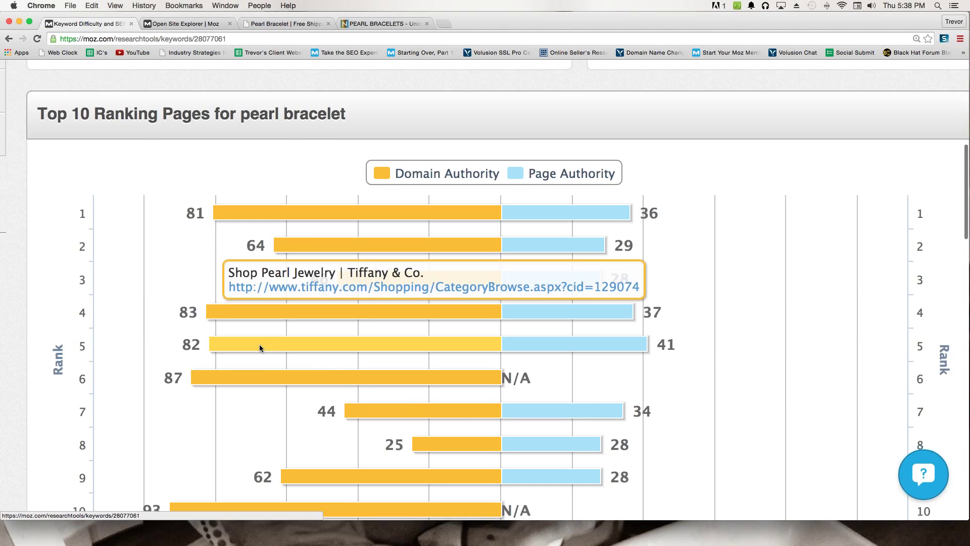
pyautogui.scroll(-2, 259, 344)
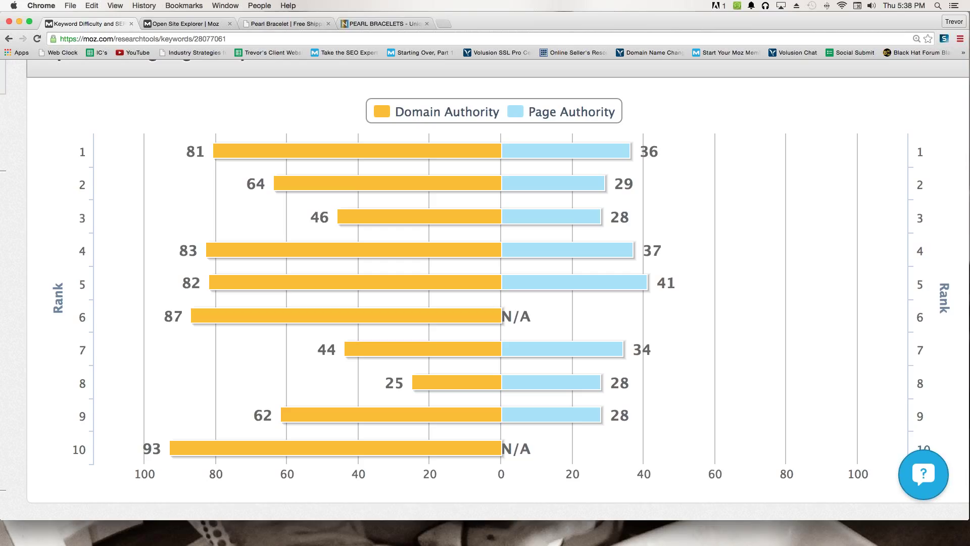
# Go back from Novica's pearl bracelets page to the Google results for pearl bracelet and view the organic listings
pyautogui.click(283, 24)
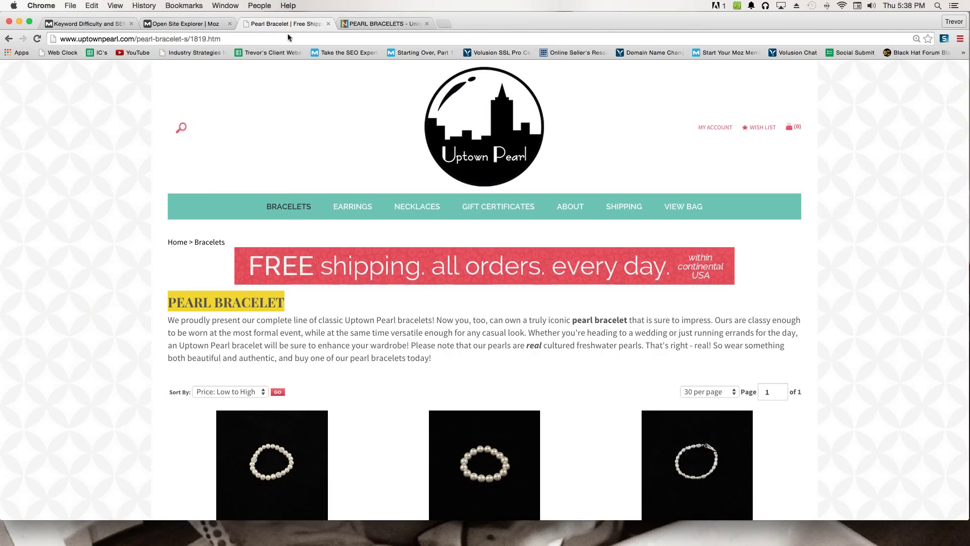
pyautogui.click(380, 23)
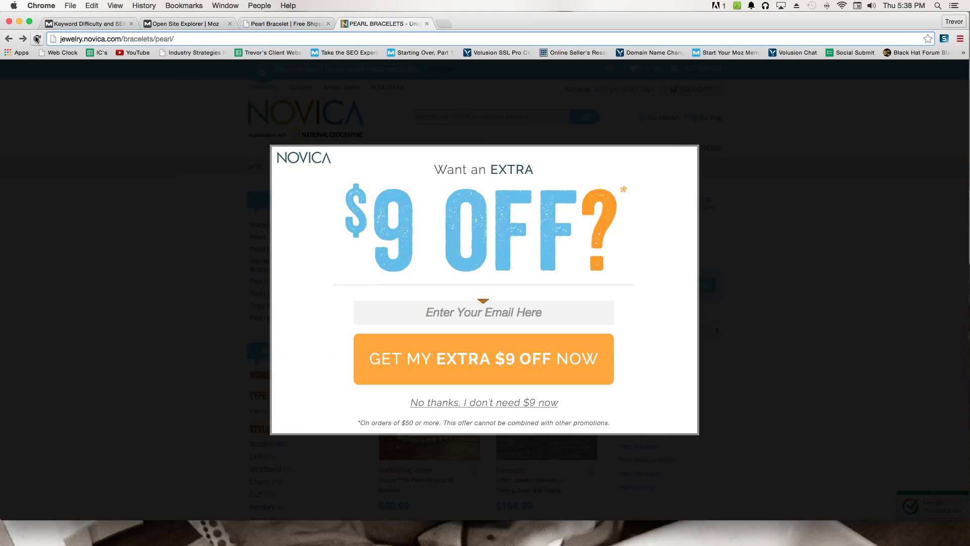
pyautogui.click(9, 39)
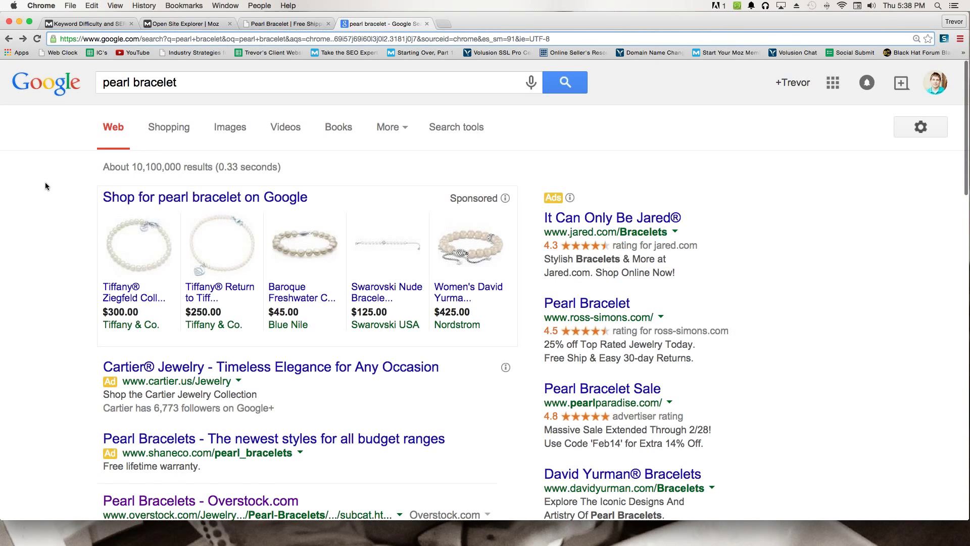
pyautogui.scroll(-7, 48, 197)
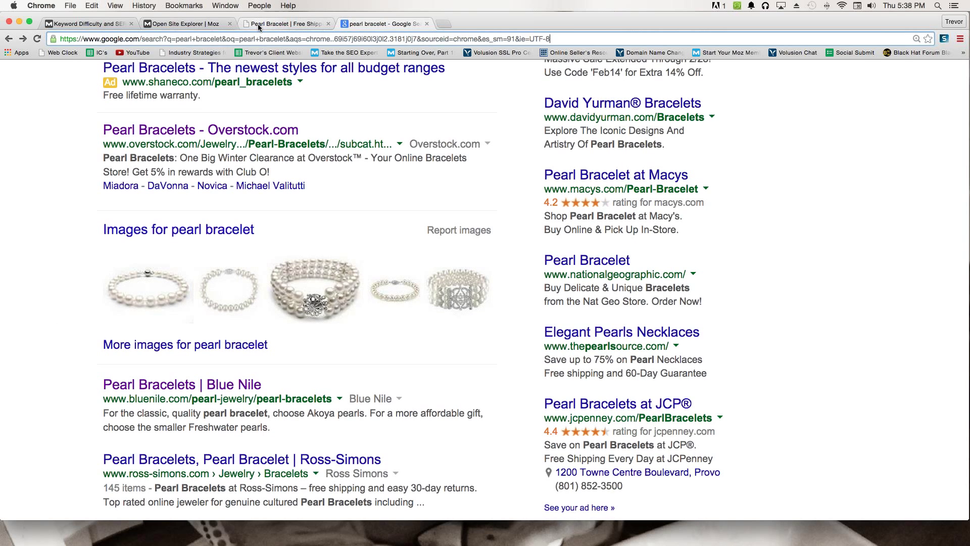
# Return to the pearl bracelet ranking chart and examine the authority bars and page addresses of the top-ranked sites
pyautogui.click(285, 24)
pyautogui.click(182, 24)
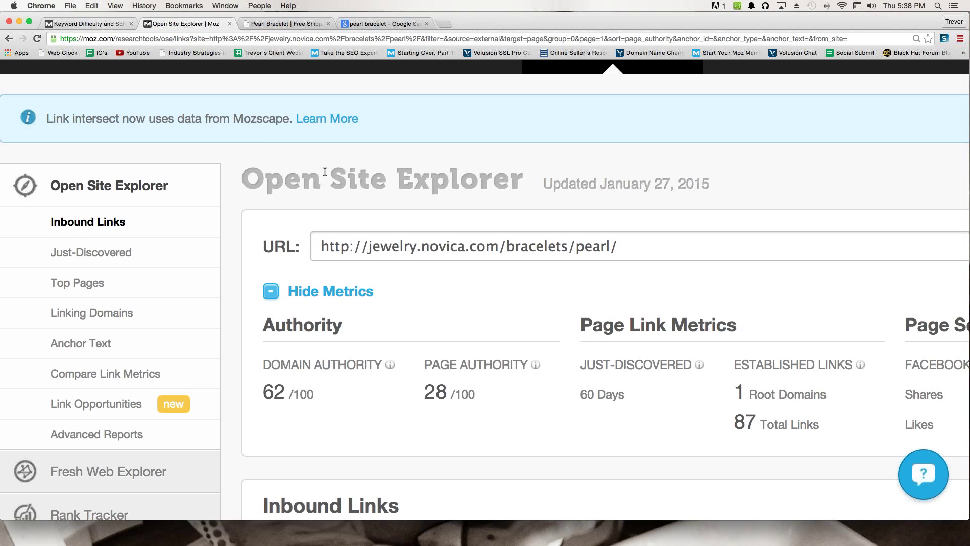
pyautogui.click(69, 25)
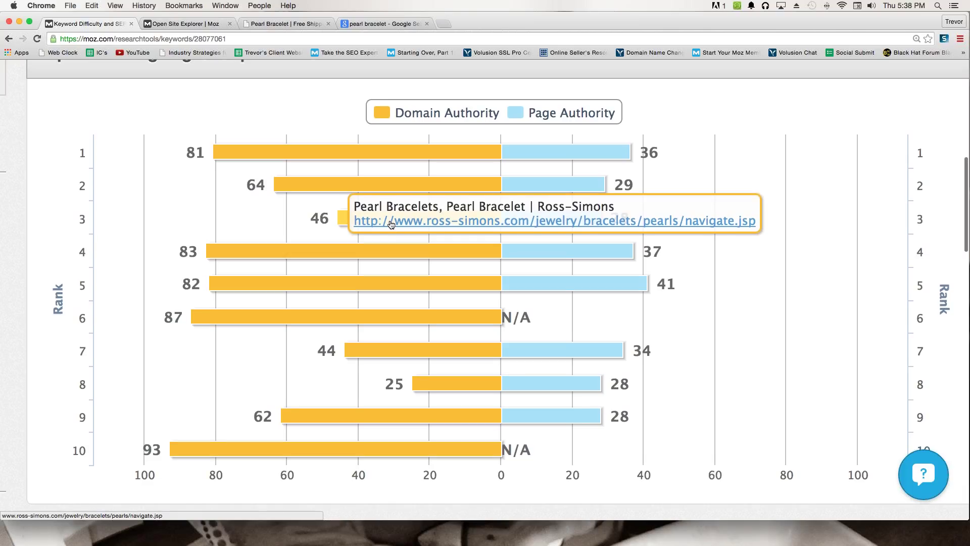
pyautogui.scroll(-1, 39, 137)
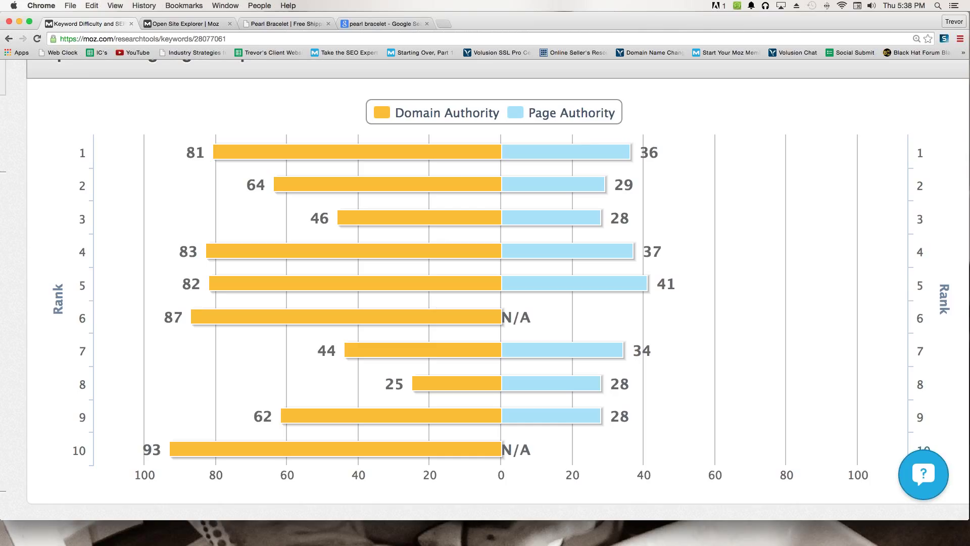
pyautogui.moveTo(217, 150)
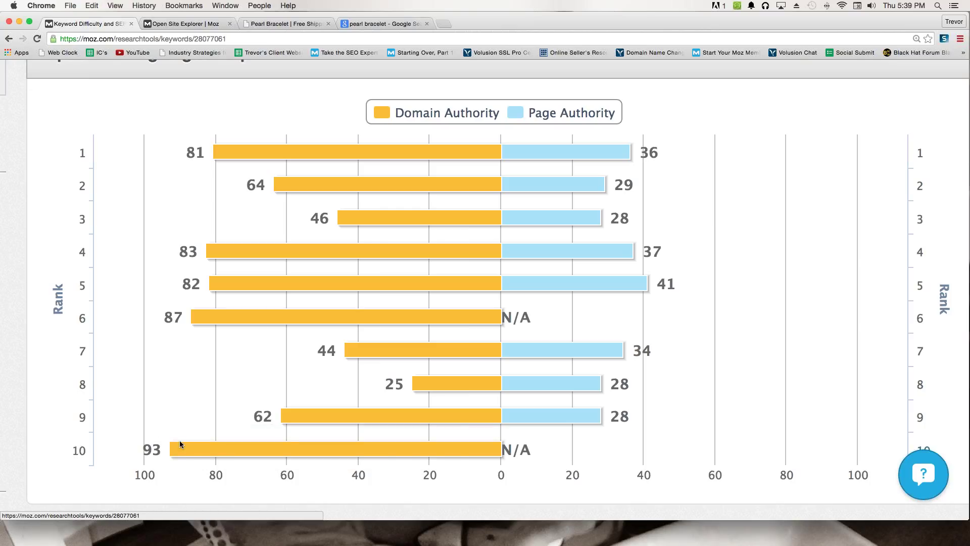
pyautogui.moveTo(181, 445)
pyautogui.moveTo(355, 150)
pyautogui.moveTo(351, 182)
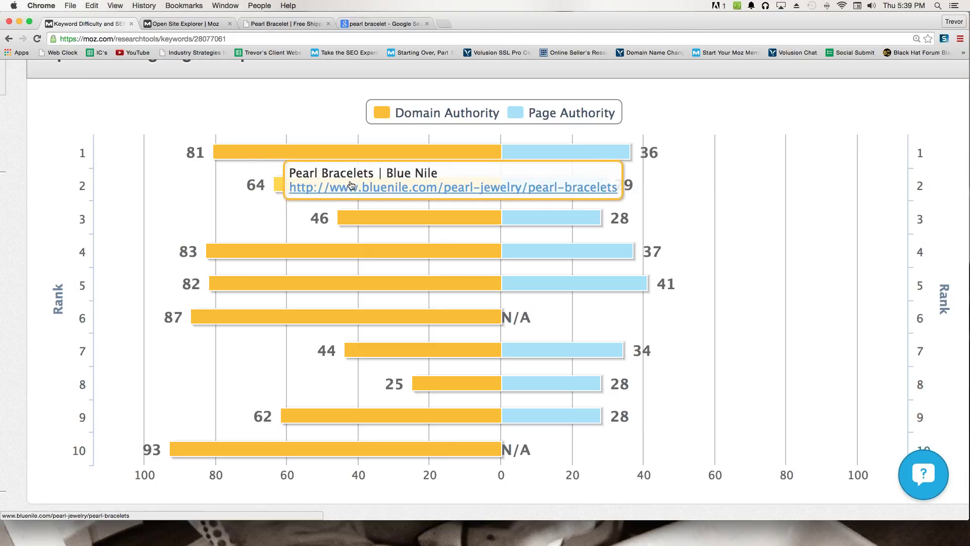
pyautogui.moveTo(324, 157)
pyautogui.moveTo(367, 219)
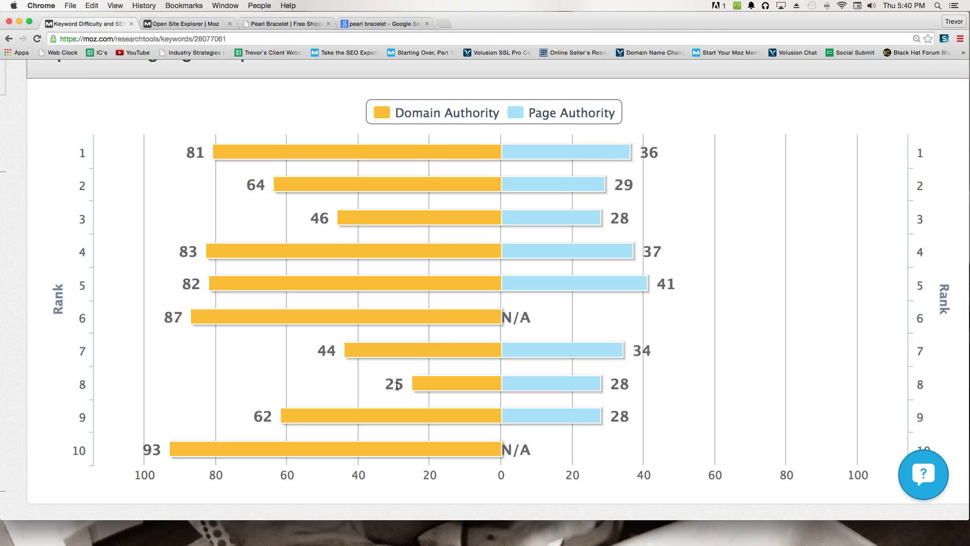
# Identify the pages behind the rank 8 and rank 9 authority bars in the chart
pyautogui.moveTo(297, 419)
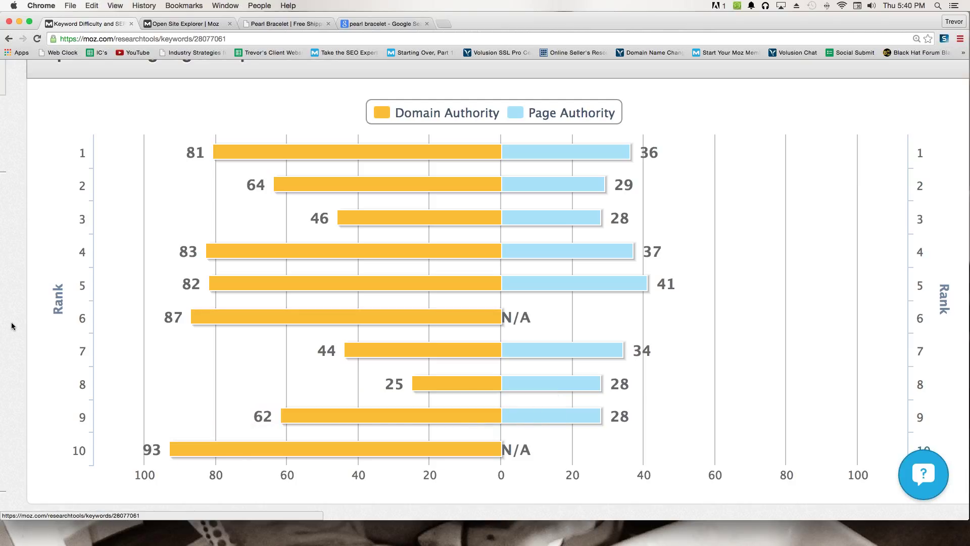
pyautogui.moveTo(705, 380)
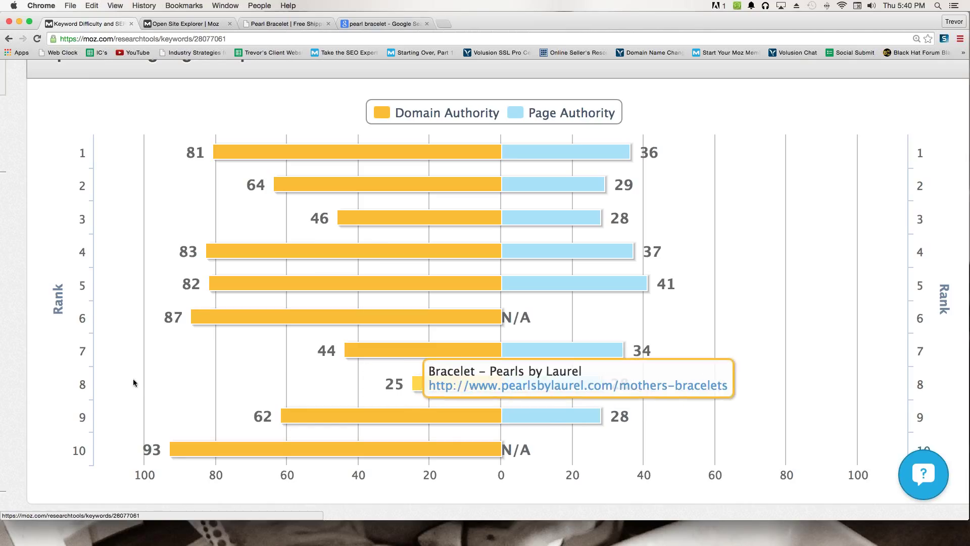
pyautogui.moveTo(584, 421)
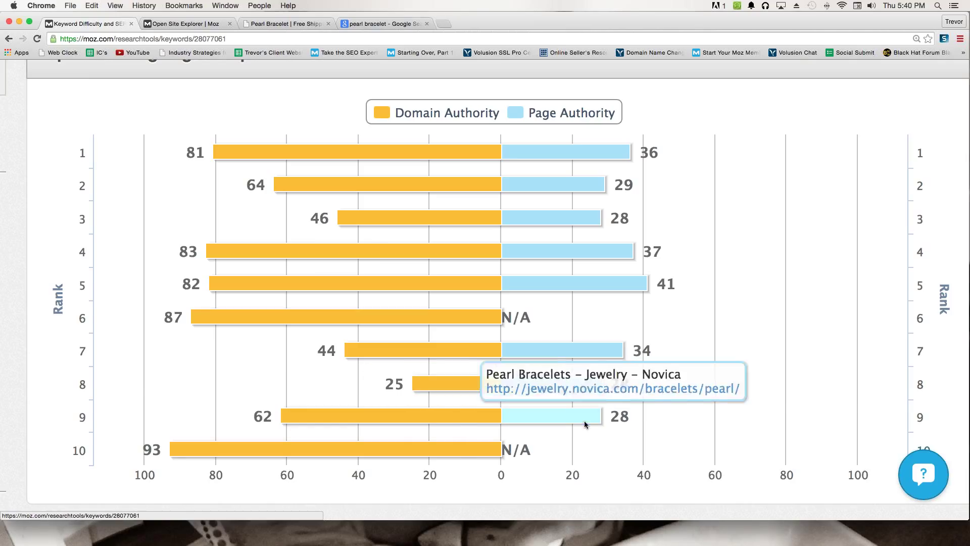
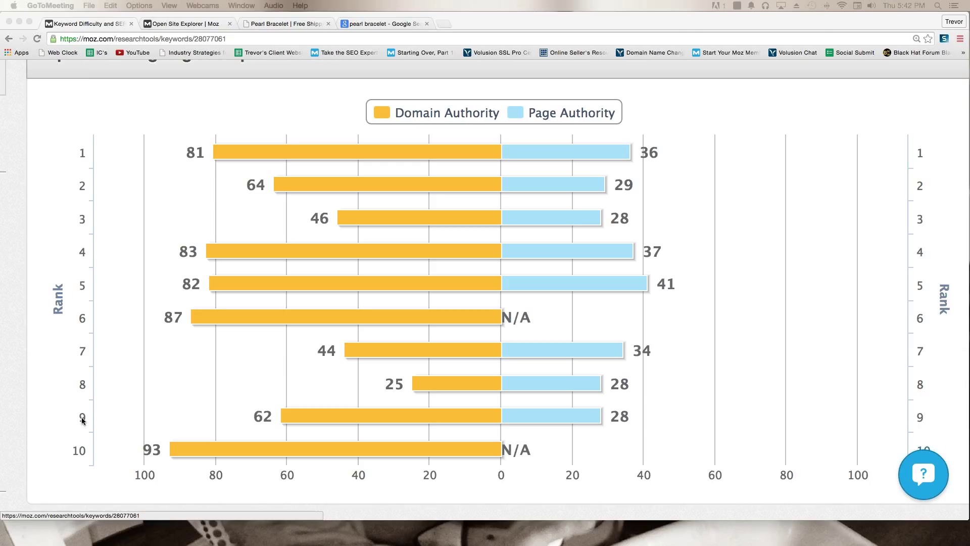
pyautogui.click(82, 388)
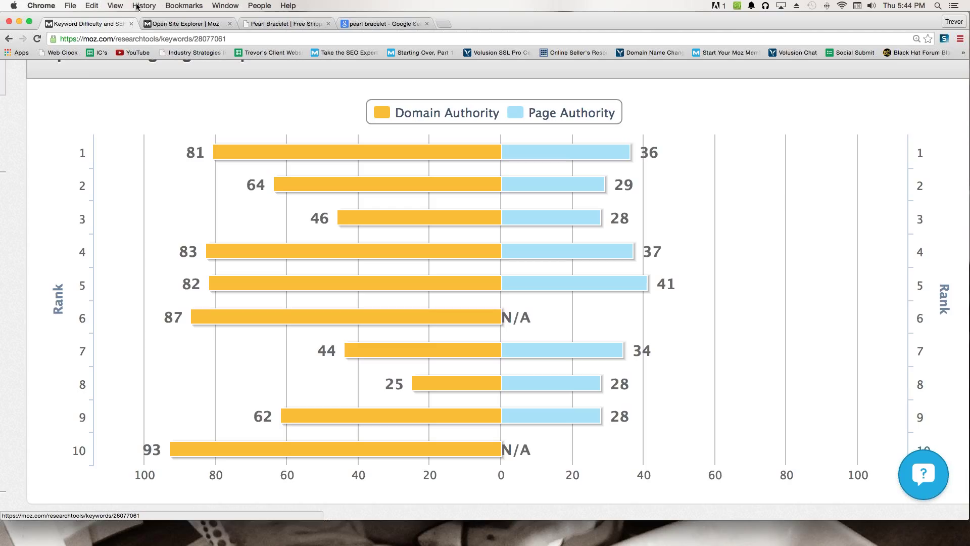
# Select the Novica address in Open Site Explorer for replacement and copy the URL of Uptown Pearl's pearl bracelet page
pyautogui.click(196, 24)
pyautogui.doubleClick(385, 247)
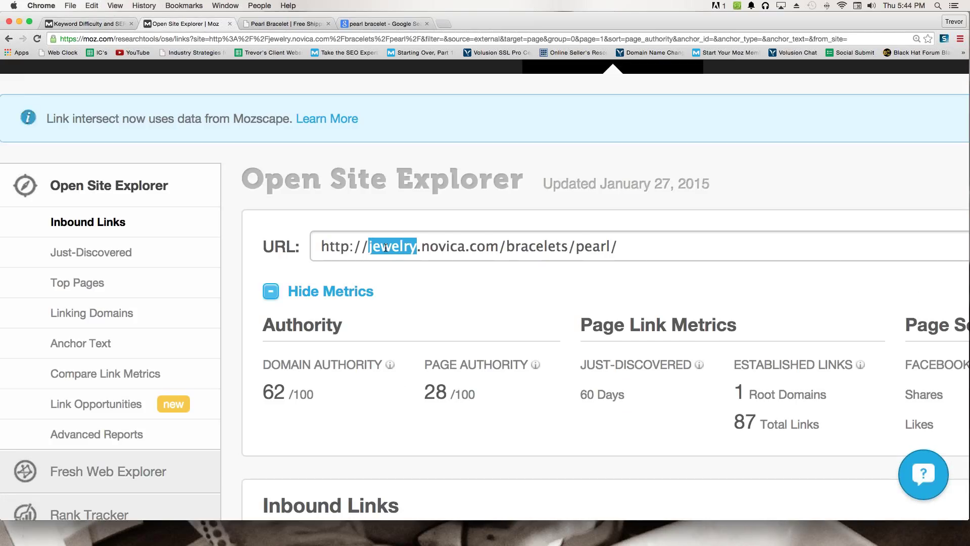
pyautogui.tripleClick(385, 247)
pyautogui.click(284, 24)
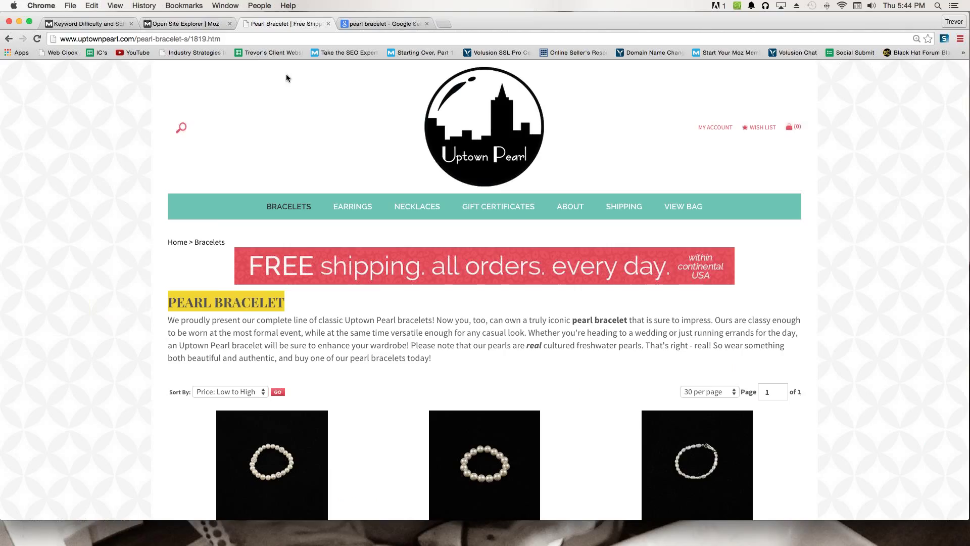
pyautogui.click(238, 39)
pyautogui.press('super+c')
pyautogui.click(202, 24)
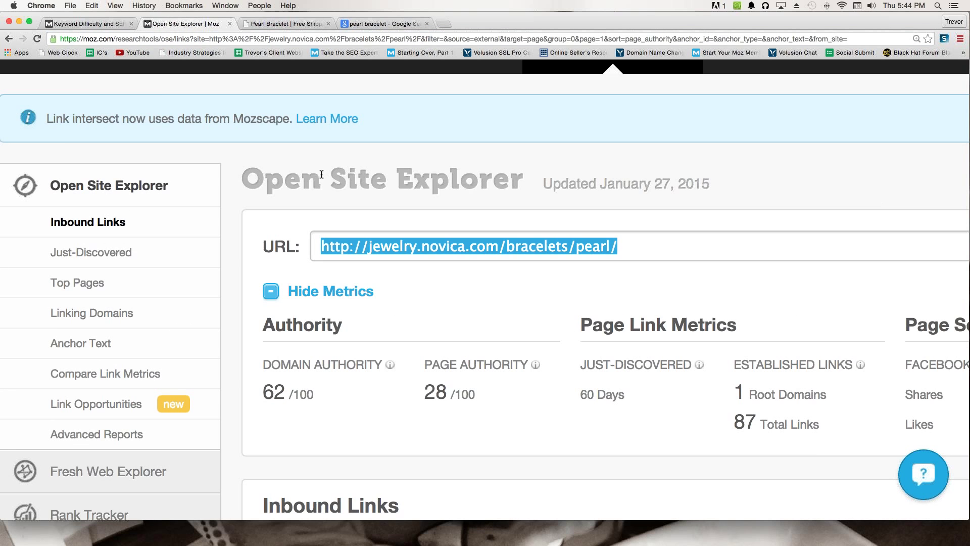
pyautogui.click(380, 246)
pyautogui.tripleClick(380, 246)
pyautogui.press('super+v')
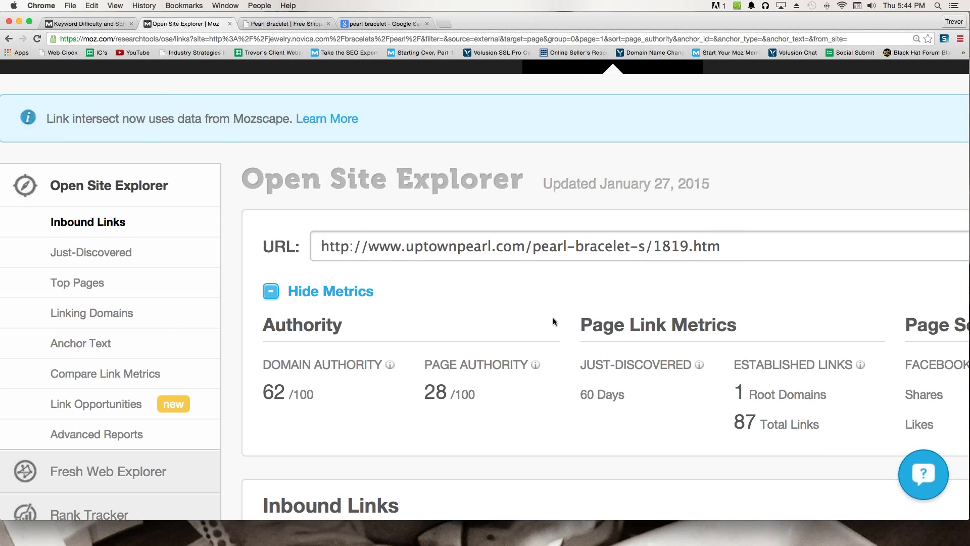
pyautogui.hscroll(1, 555, 317)
pyautogui.hscroll(8, 555, 318)
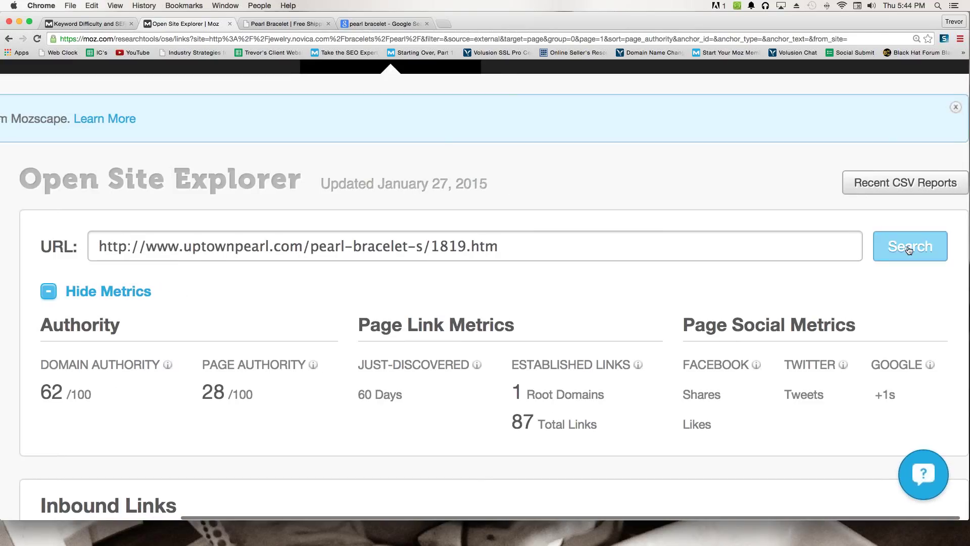
pyautogui.click(908, 248)
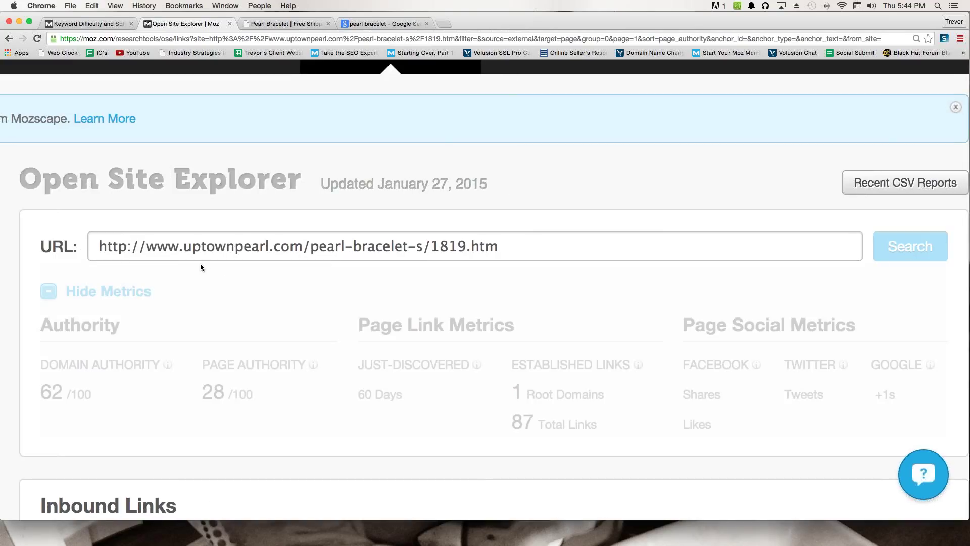
pyautogui.hscroll(-2, 200, 262)
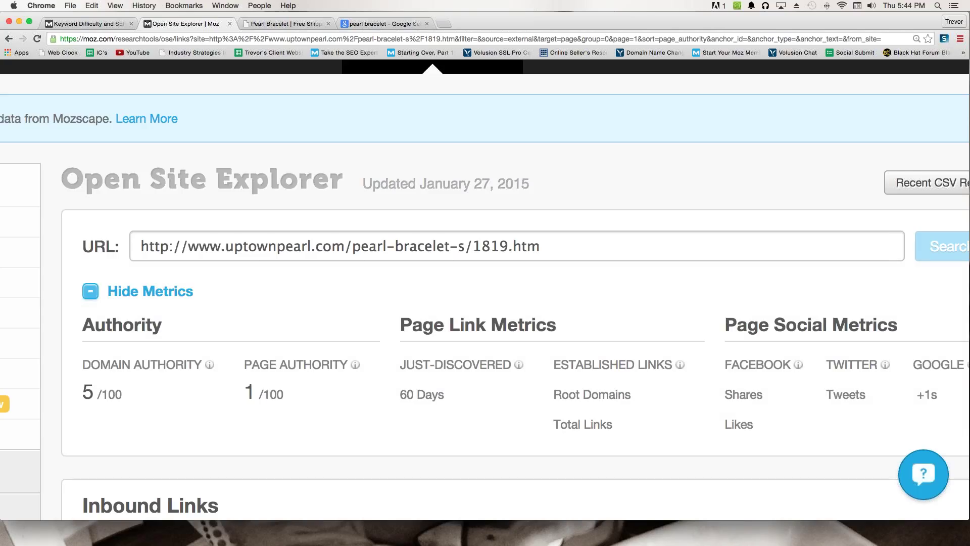
pyautogui.scroll(-2, 363, 317)
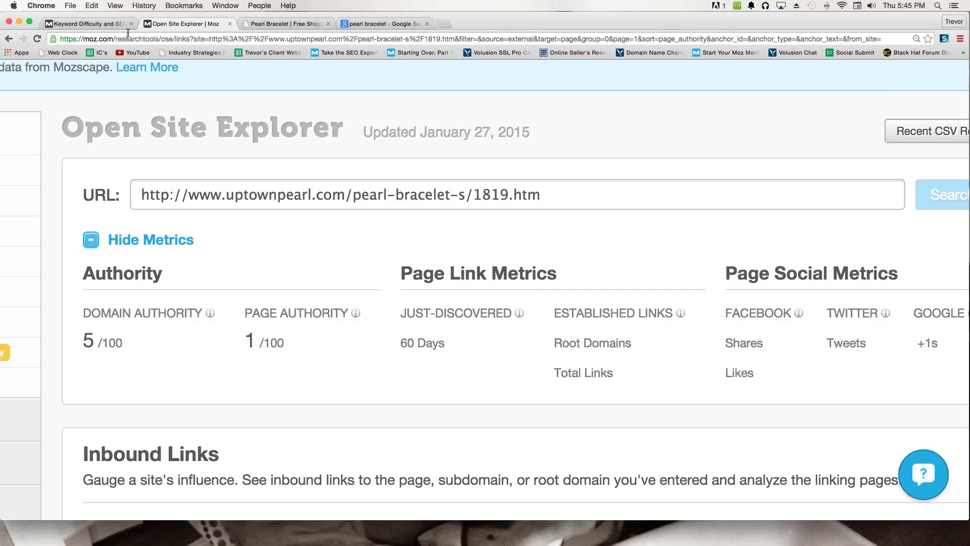
# Return to the keyword's top 10 ranking pages chart to compare competitors' domain and page authority with Uptown Pearl's
pyautogui.click(368, 24)
pyautogui.click(295, 23)
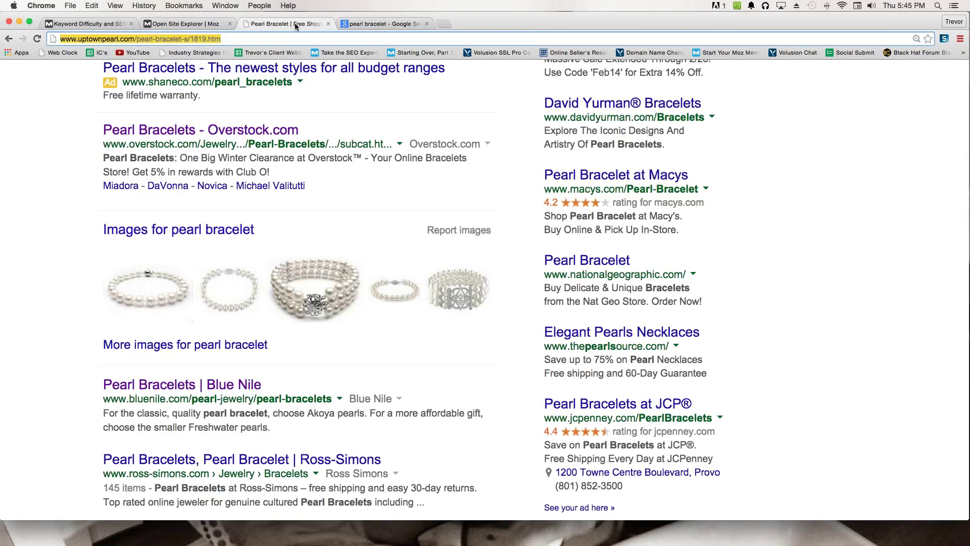
pyautogui.click(182, 24)
pyautogui.click(82, 24)
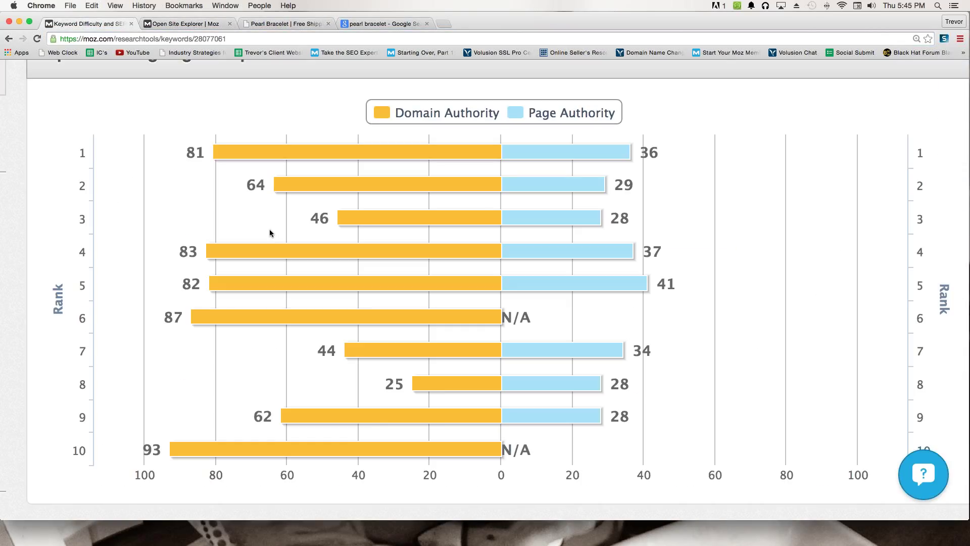
pyautogui.scroll(-1, 269, 229)
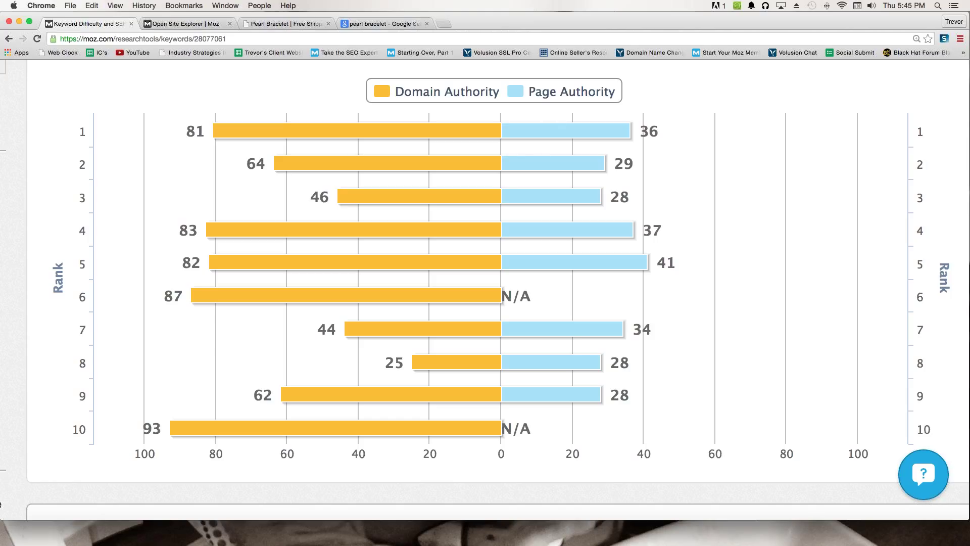
# Open the Macy's pearl bracelet page ranked sixth in a new tab and view its products and description text
pyautogui.moveTo(300, 317)
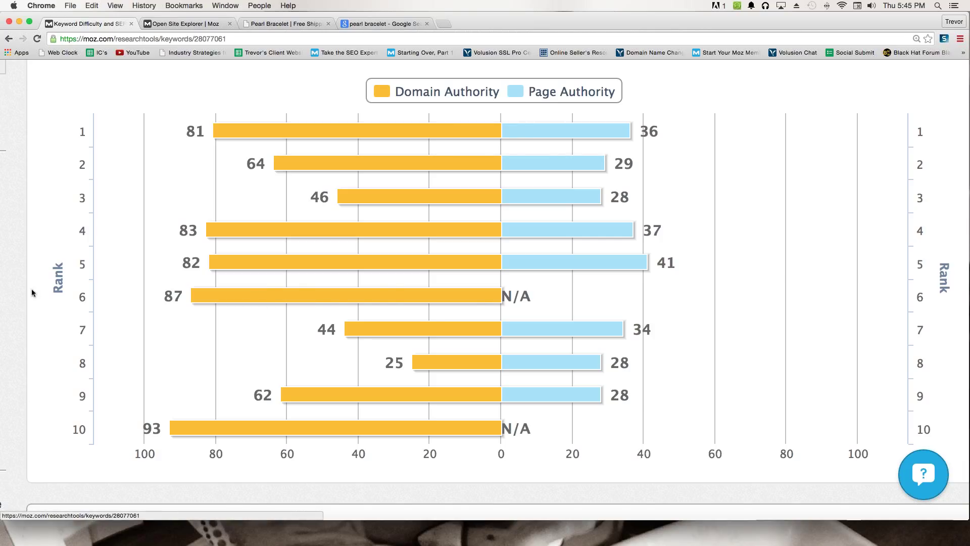
pyautogui.rightClick(232, 301)
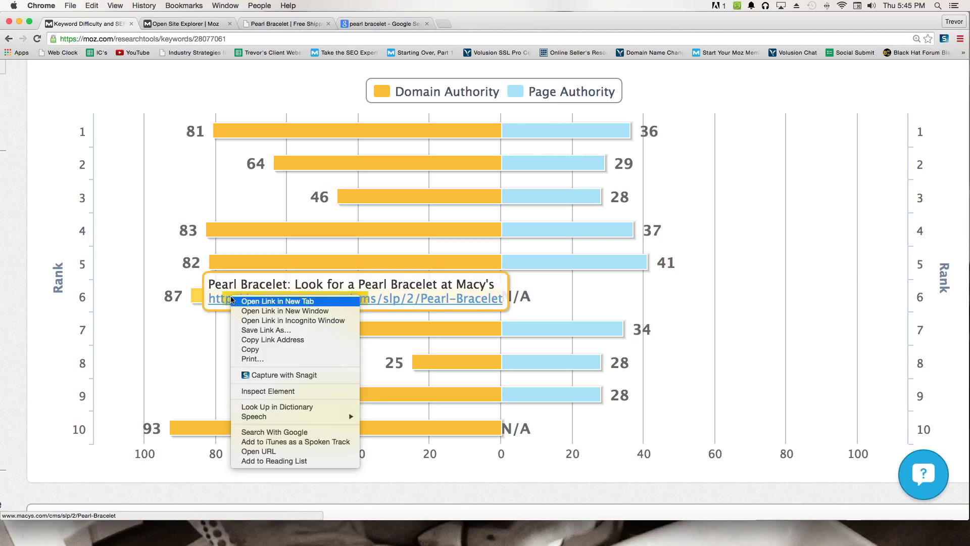
pyautogui.click(262, 304)
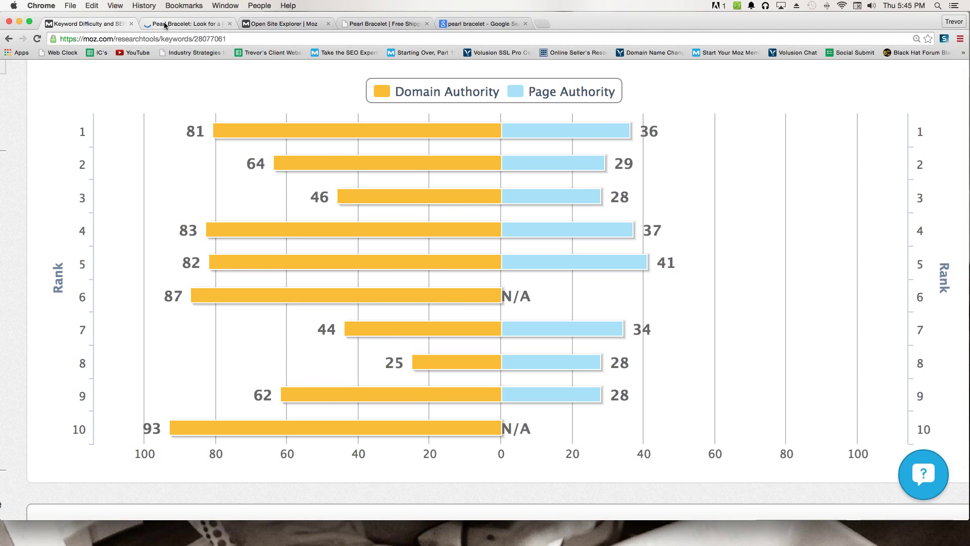
pyautogui.click(165, 26)
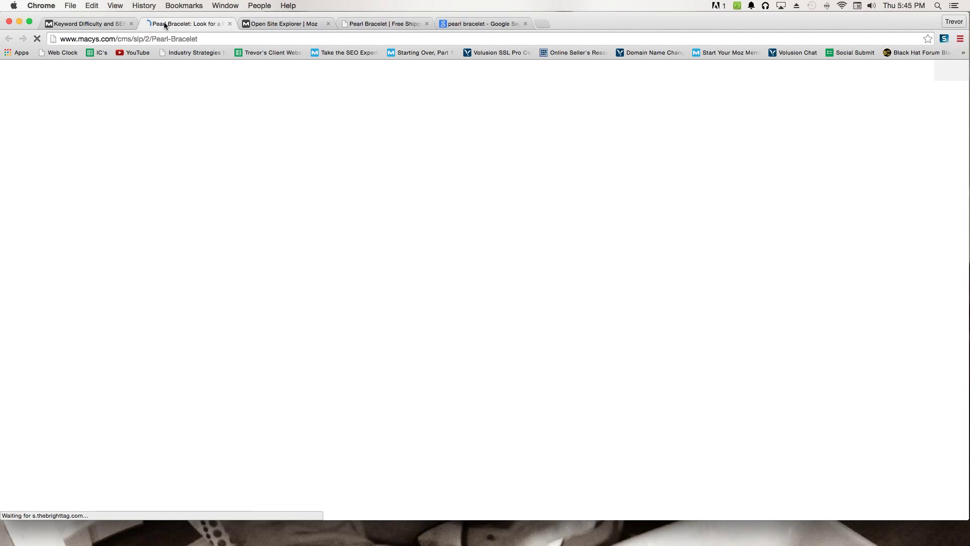
pyautogui.scroll(-5, 139, 255)
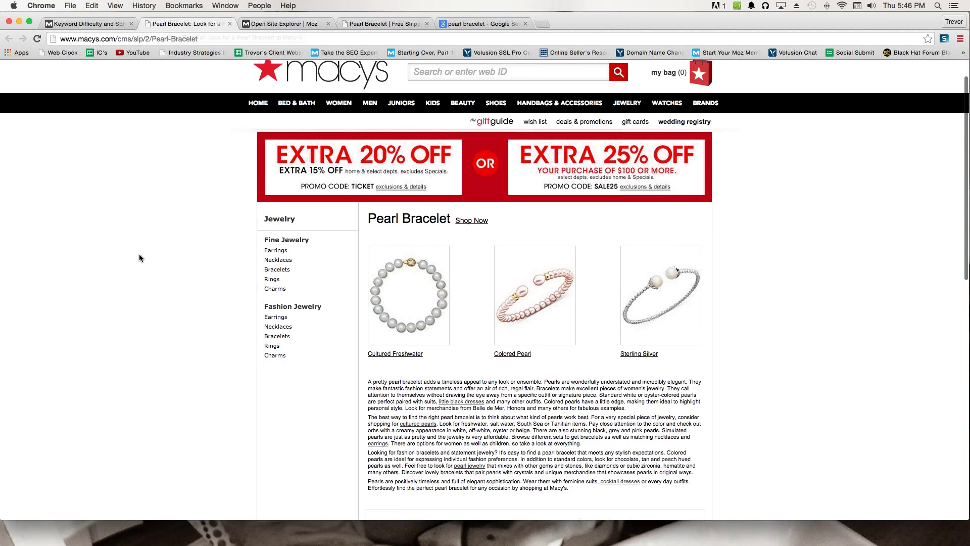
# Examine the products and description text on the Macy's pearl bracelet page and compare them with Uptown Pearl's page
pyautogui.scroll(-4, 140, 258)
pyautogui.scroll(8, 140, 257)
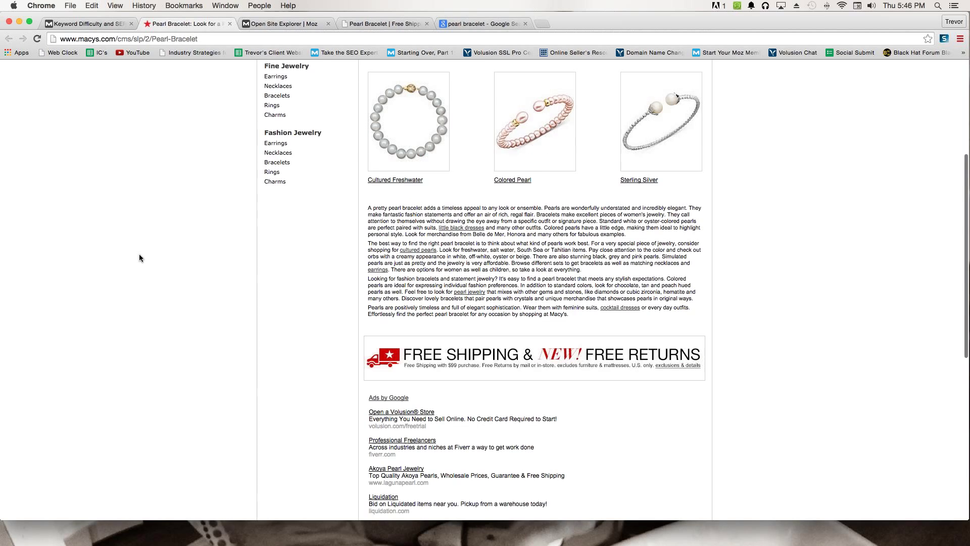
pyautogui.scroll(2, 140, 258)
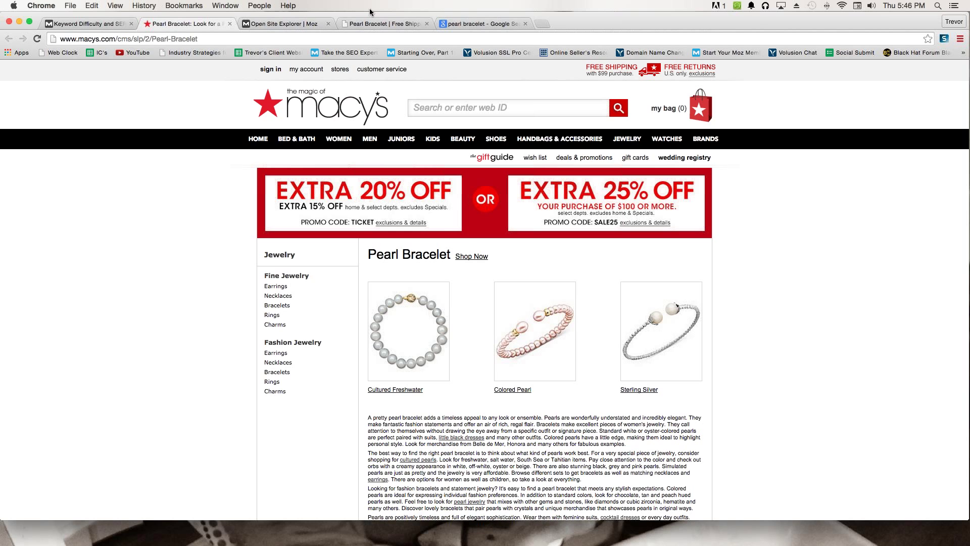
pyautogui.click(385, 25)
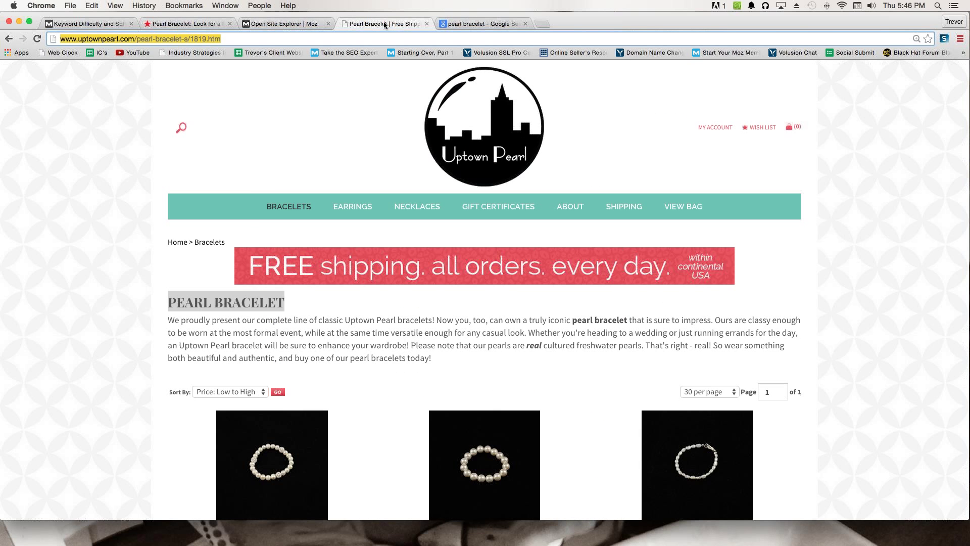
# Check the competitors' authority in the top 10 ranking pages chart, and view the Macy's and Uptown Pearl bracelet pages again
pyautogui.click(282, 24)
pyautogui.click(105, 23)
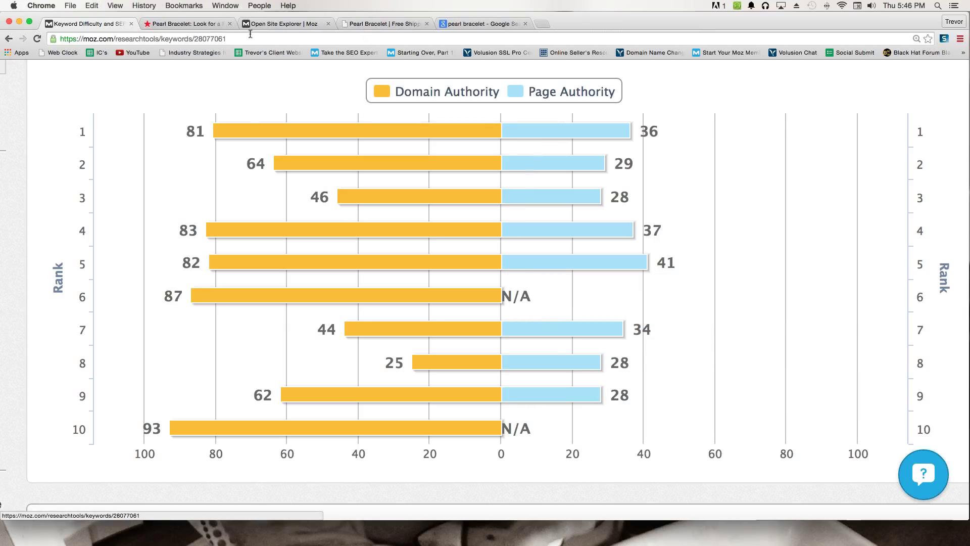
pyautogui.click(185, 24)
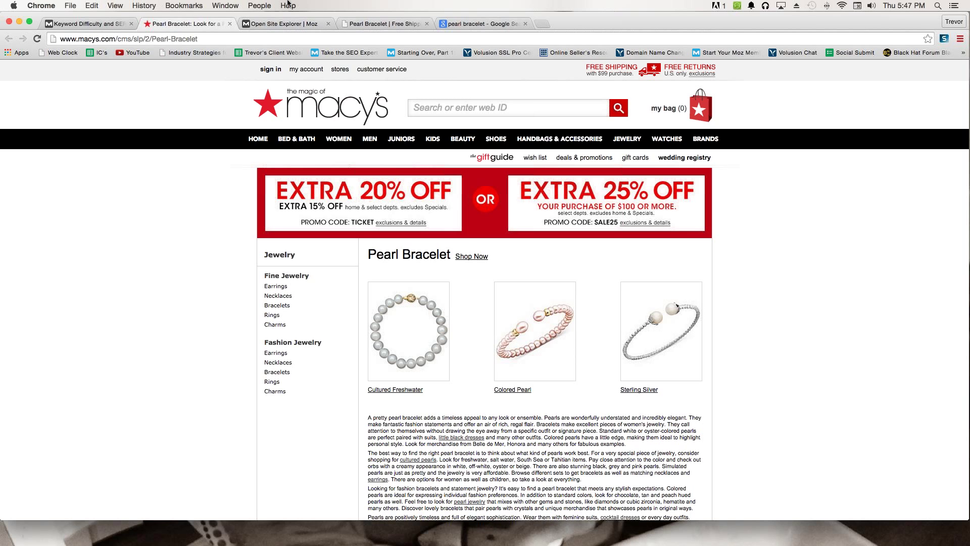
pyautogui.click(375, 24)
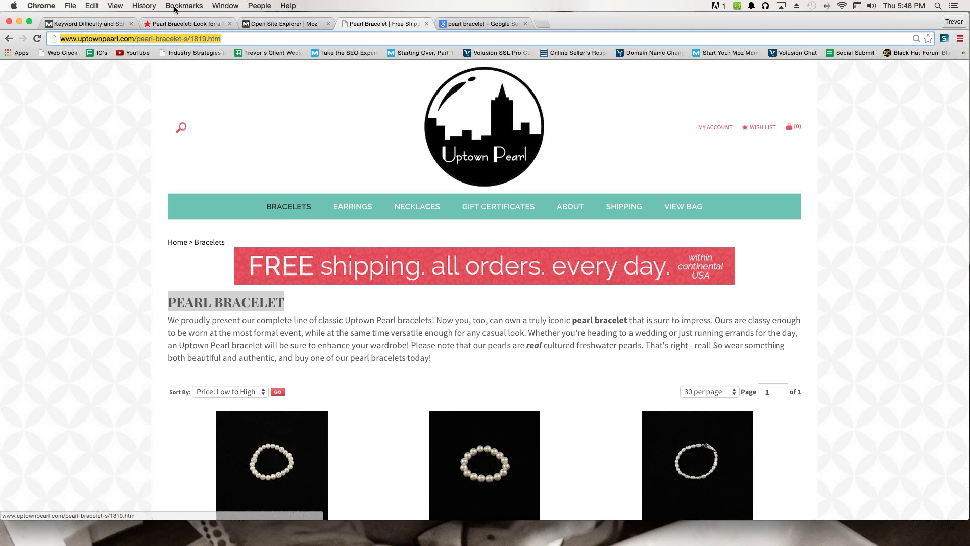
# Check Uptown Pearl's authority in Open Site Explorer, and highlight the keyword and its difficulty score in the pearl bracelet analysis
pyautogui.click(262, 23)
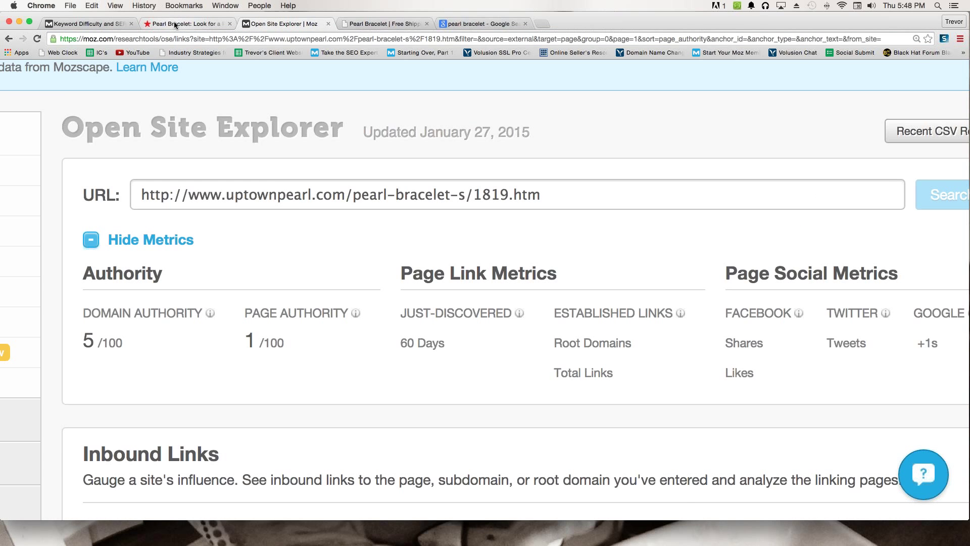
pyautogui.click(174, 25)
pyautogui.click(107, 26)
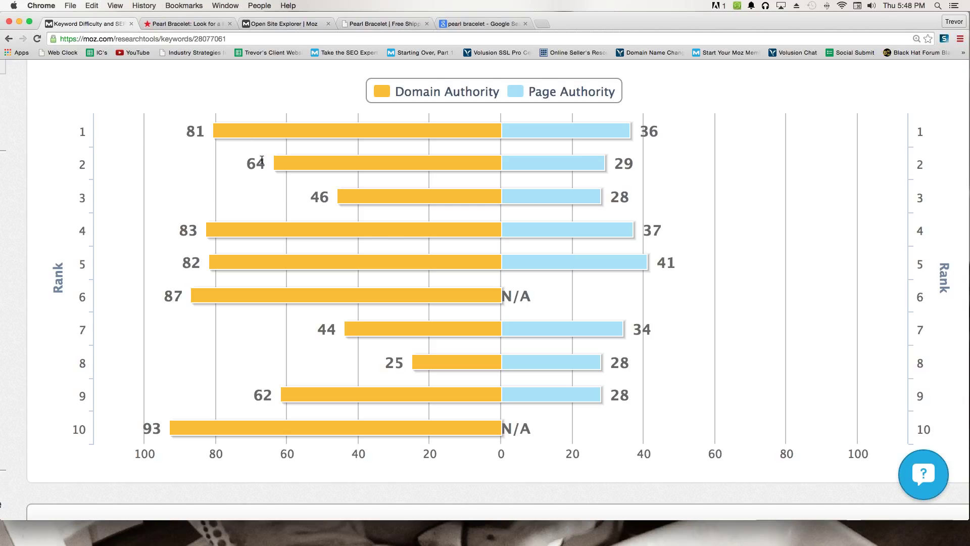
pyautogui.scroll(6, 262, 162)
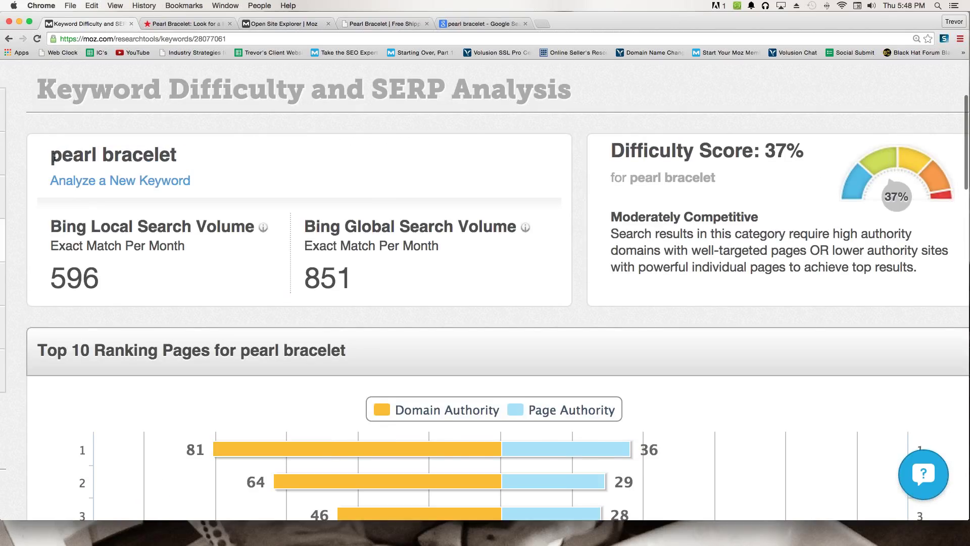
pyautogui.moveTo(51, 154); pyautogui.dragTo(173, 159)
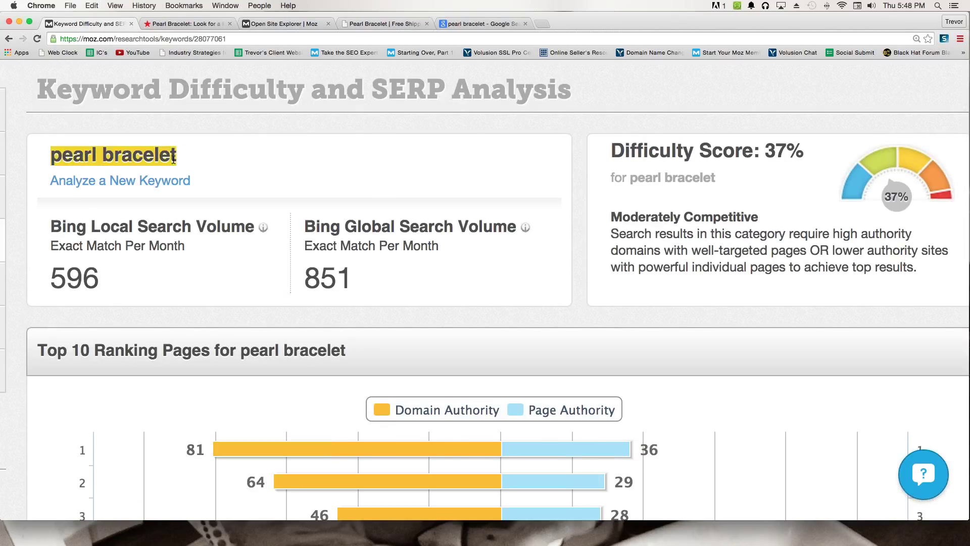
pyautogui.click(768, 151)
pyautogui.moveTo(770, 150); pyautogui.dragTo(799, 150)
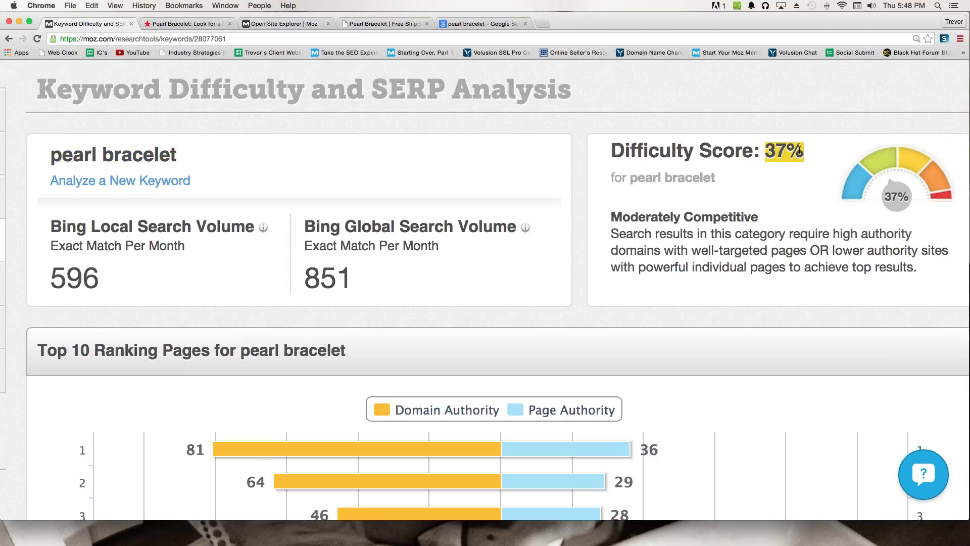
# Review the top 10 ranking pages chart for pearl bracelet against Uptown Pearl's Open Site Explorer metrics
pyautogui.scroll(-3, 728, 167)
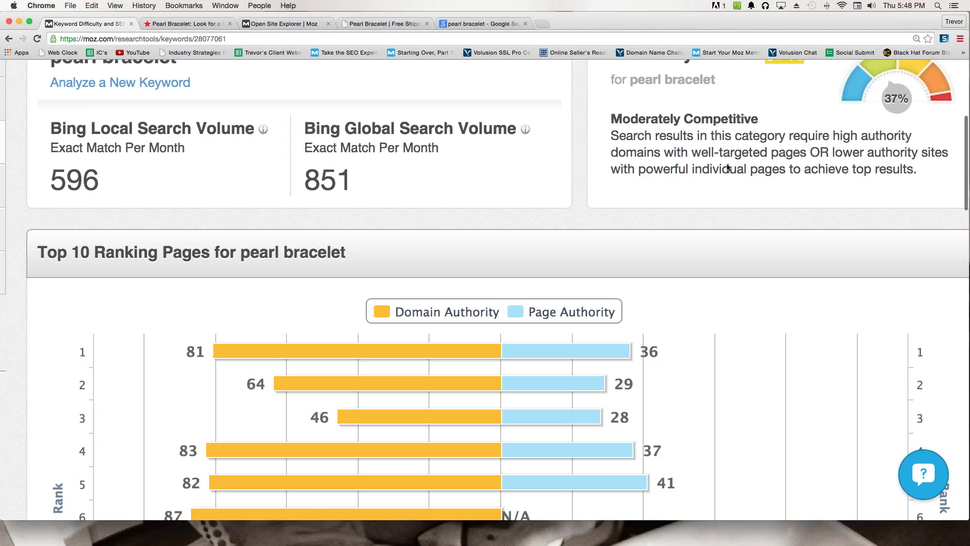
pyautogui.scroll(-6, 728, 167)
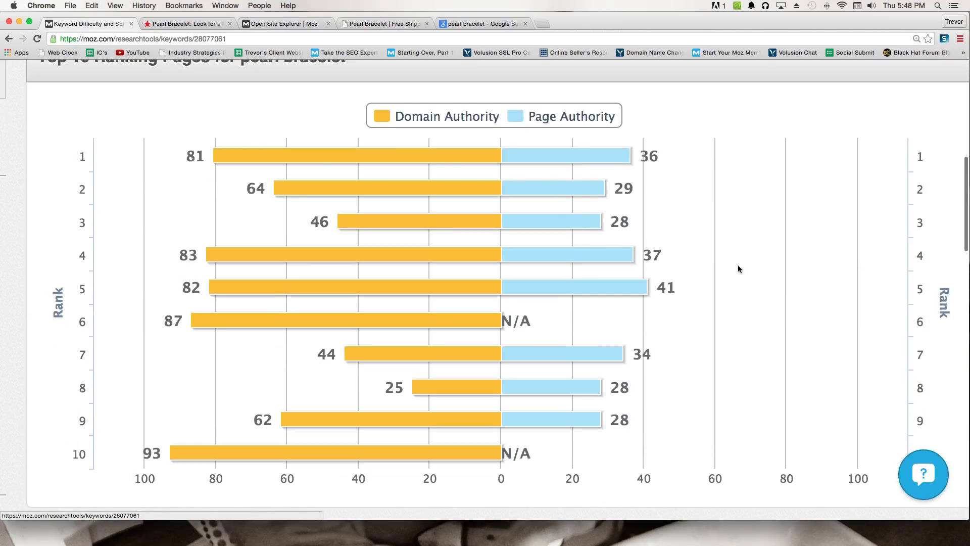
pyautogui.scroll(1, 137, 192)
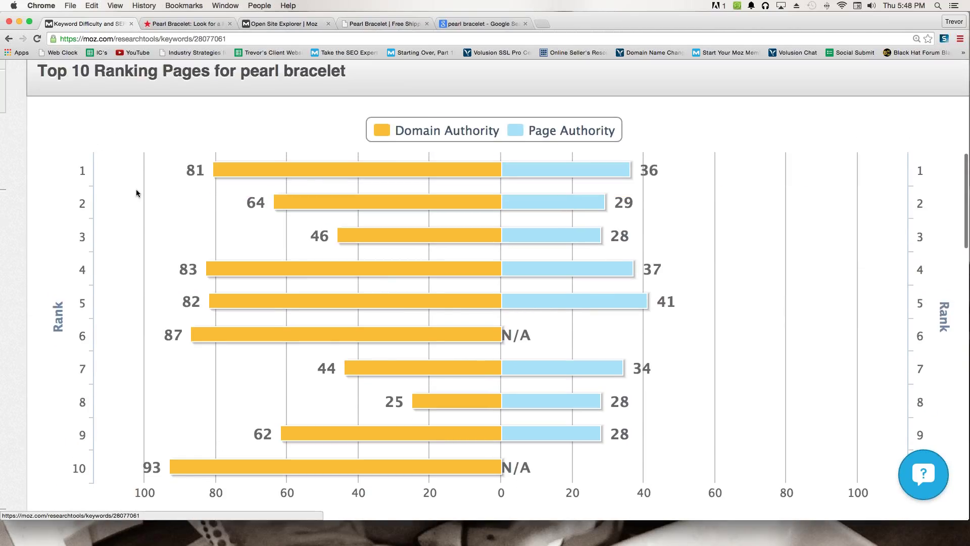
pyautogui.scroll(8, 136, 192)
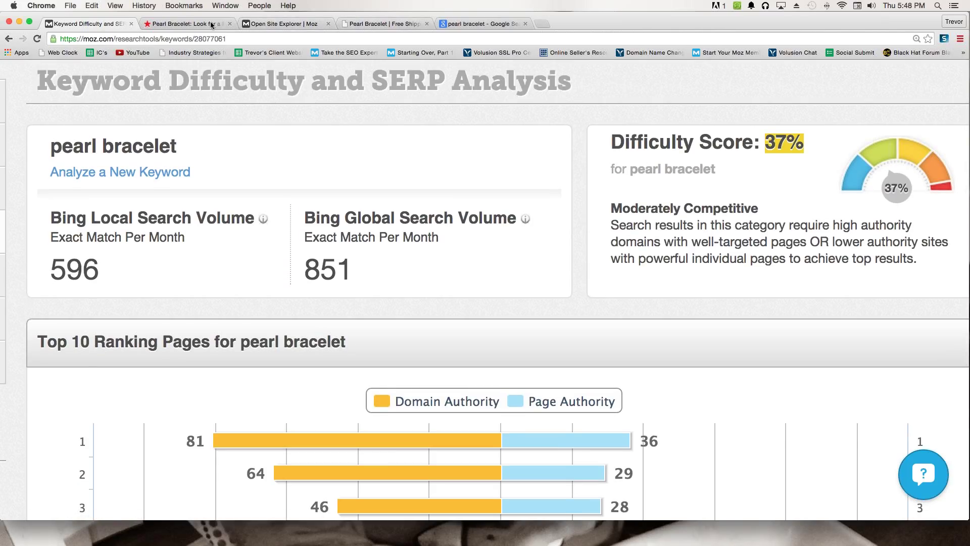
pyautogui.click(182, 23)
pyautogui.click(266, 23)
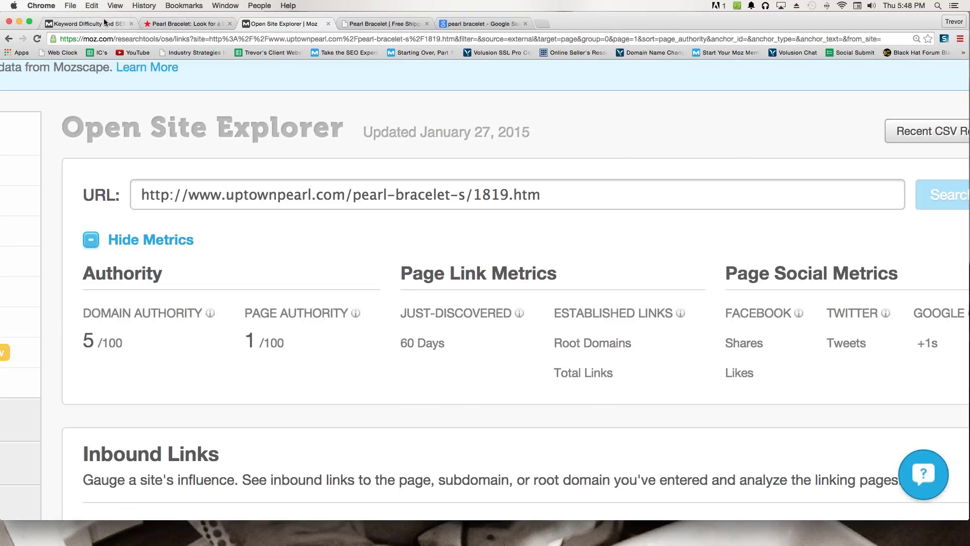
# Return to the Keyword Difficulty tool and check the difficulty of the keyword "pearls" on Google United States
pyautogui.click(84, 21)
pyautogui.click(8, 39)
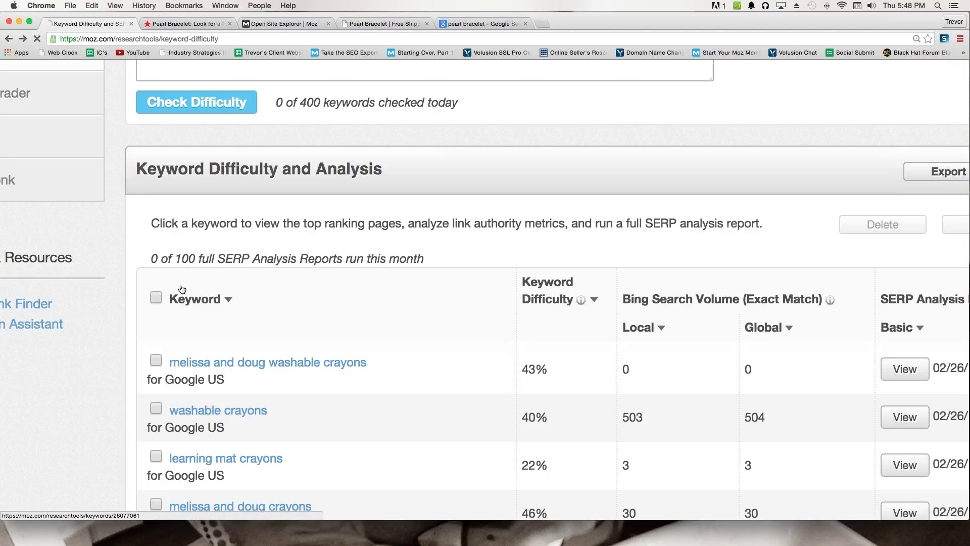
pyautogui.scroll(5, 181, 286)
pyautogui.scroll(2, 180, 288)
pyautogui.click(185, 239)
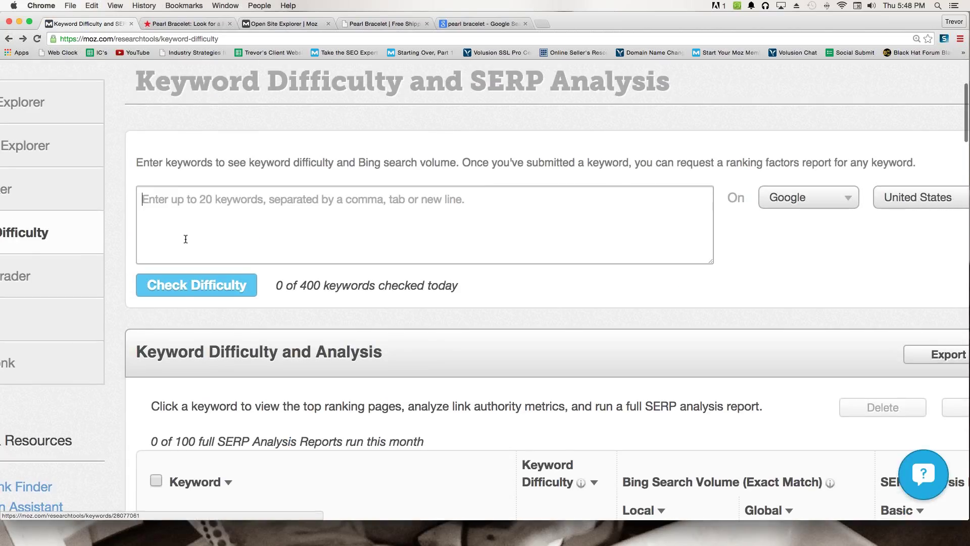
pyautogui.write('pearls')
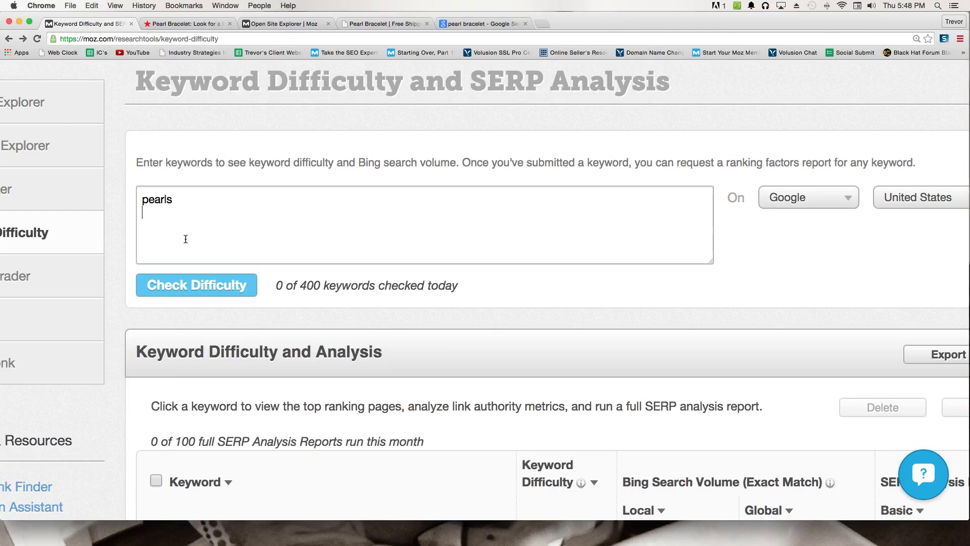
pyautogui.click(164, 287)
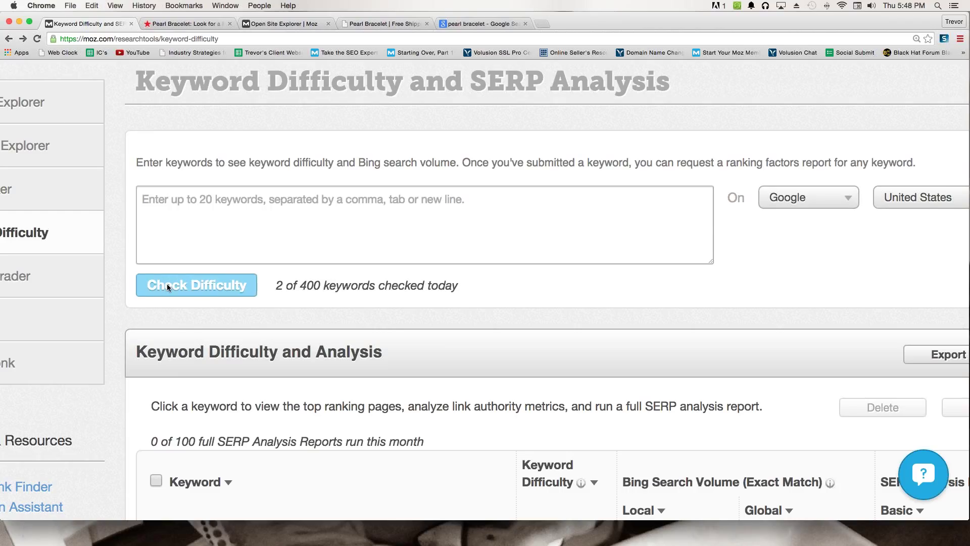
pyautogui.scroll(-5, 212, 293)
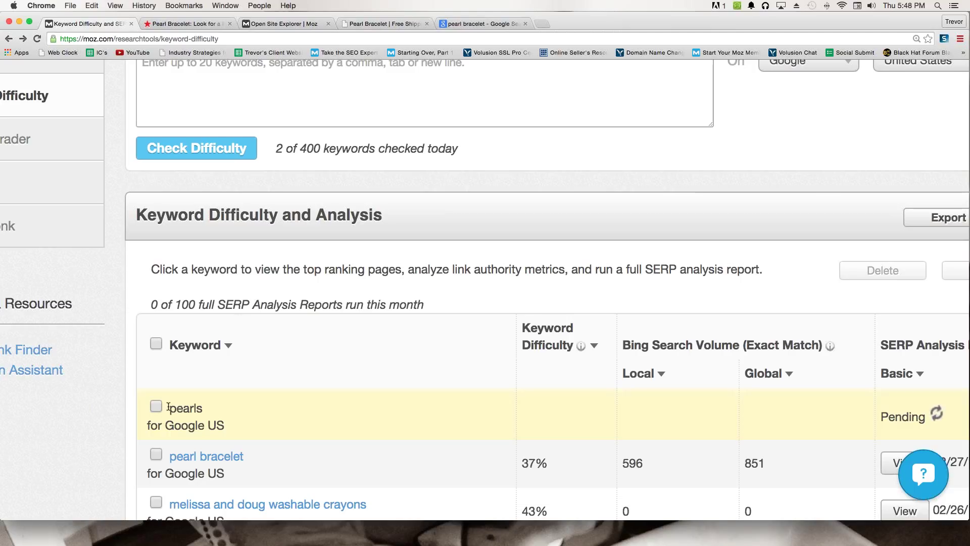
pyautogui.moveTo(152, 406); pyautogui.dragTo(208, 406)
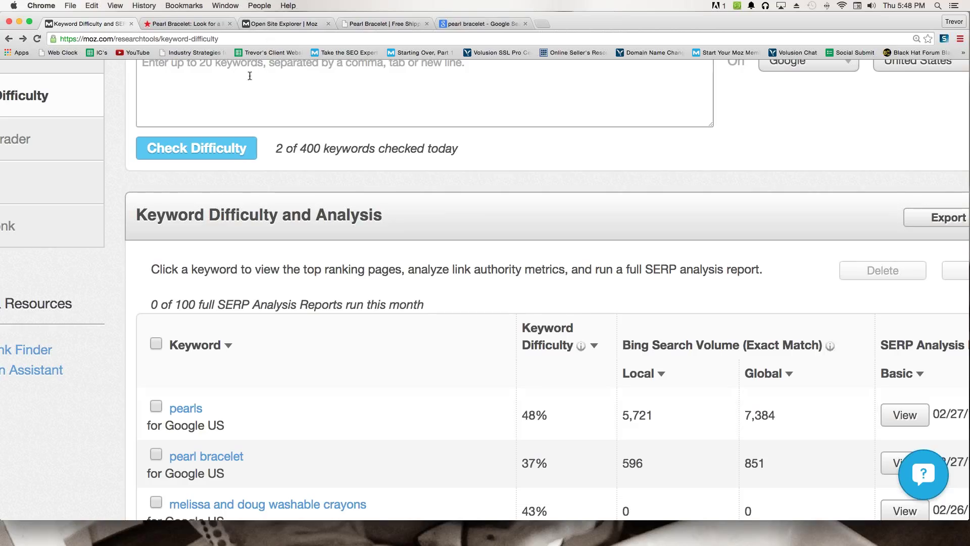
# Check the difficulty of the keyword "buy pearls" and view its entry in the keyword list
pyautogui.click(238, 93)
pyautogui.scroll(2, 238, 94)
pyautogui.write('buy pearls')
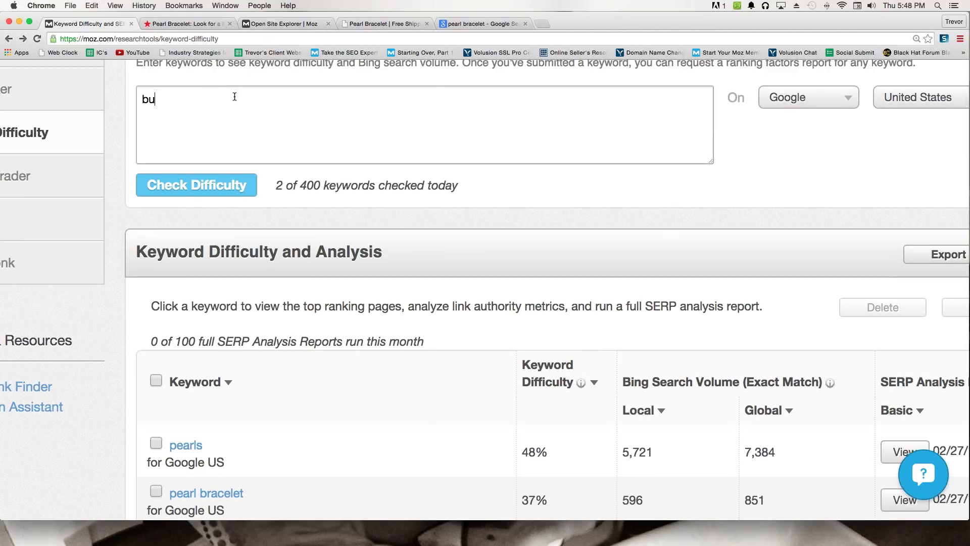
pyautogui.click(167, 193)
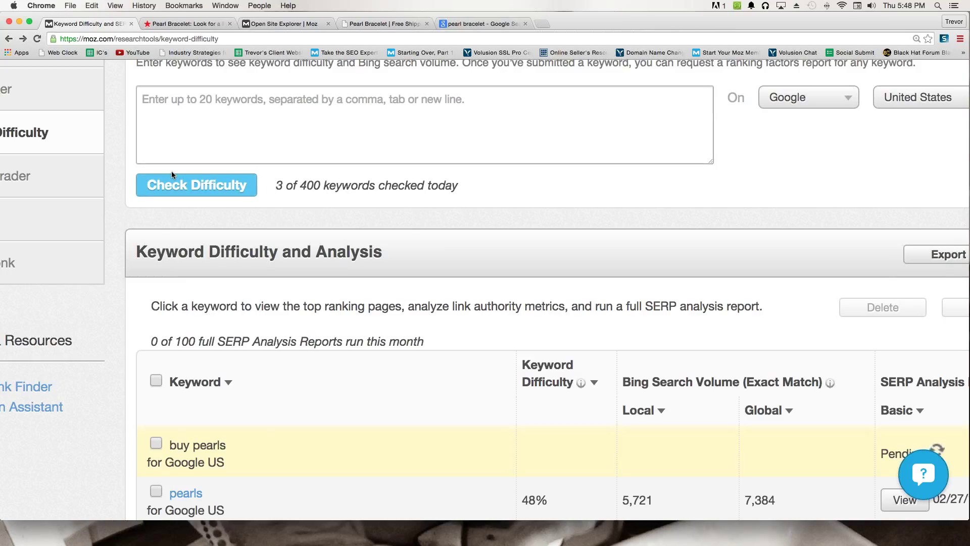
pyautogui.scroll(-4, 171, 172)
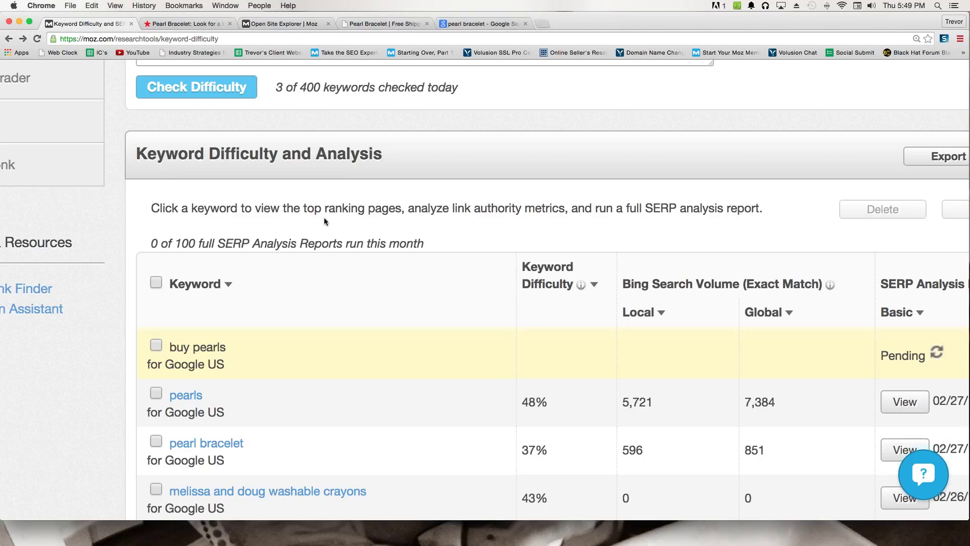
pyautogui.scroll(-4, 324, 221)
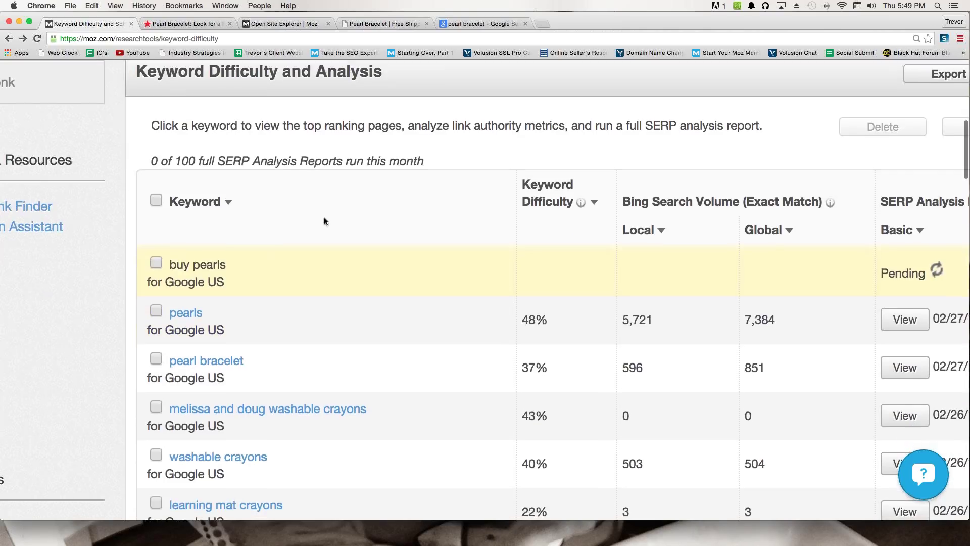
pyautogui.scroll(-1, 324, 221)
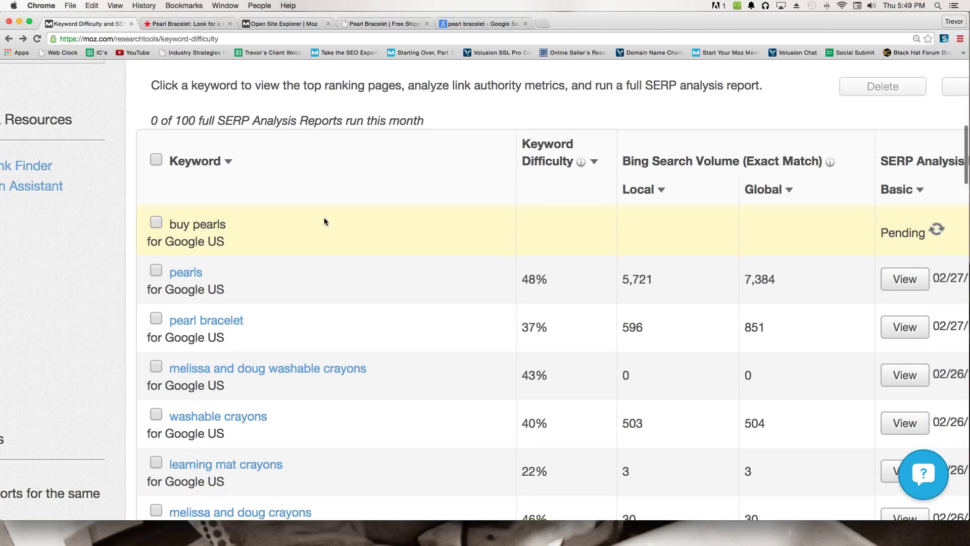
# Check the difficulty of the keyword "pearl jewelry" on Google United States
pyautogui.scroll(5, 324, 221)
pyautogui.scroll(2, 313, 212)
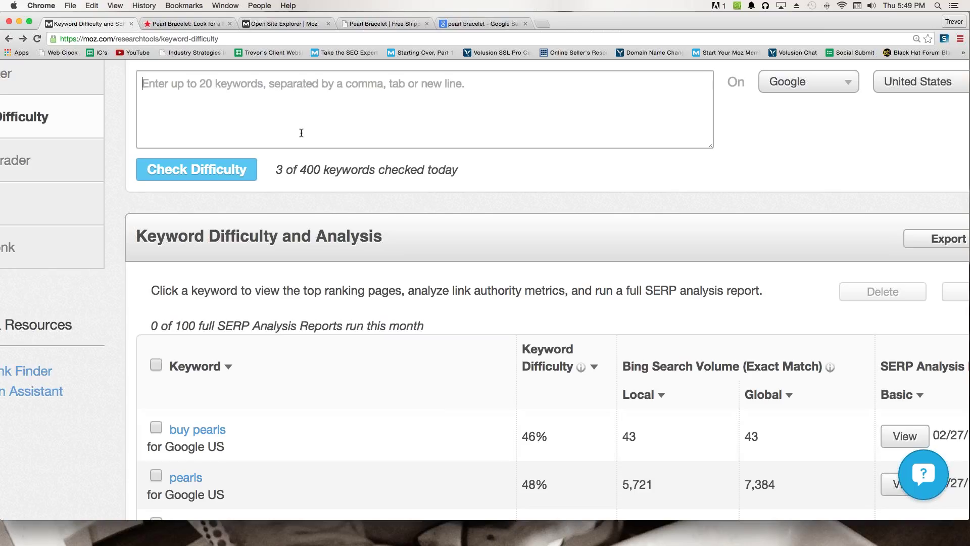
pyautogui.write('pearl jw')
pyautogui.press('BackSpace')
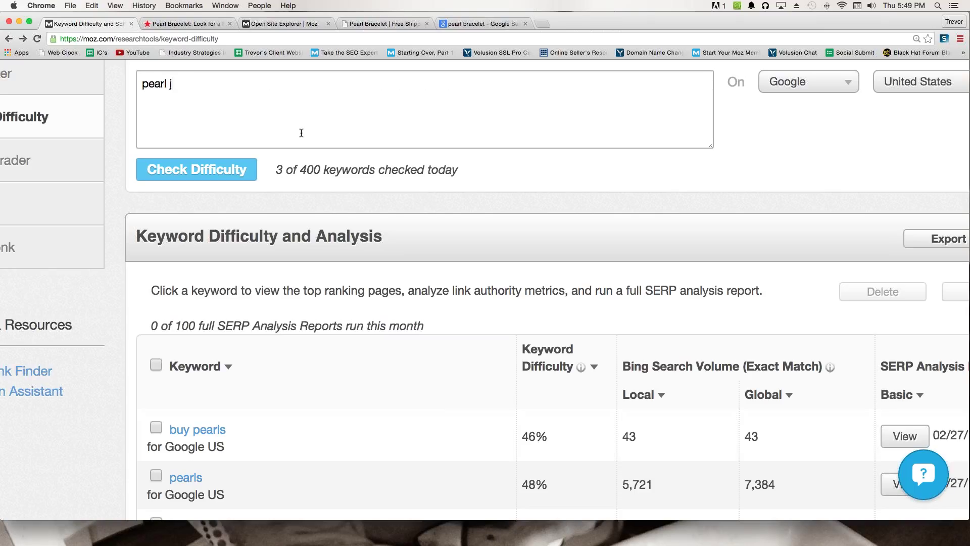
pyautogui.write('ewelry,')
pyautogui.press('BackSpace')
pyautogui.click(156, 170)
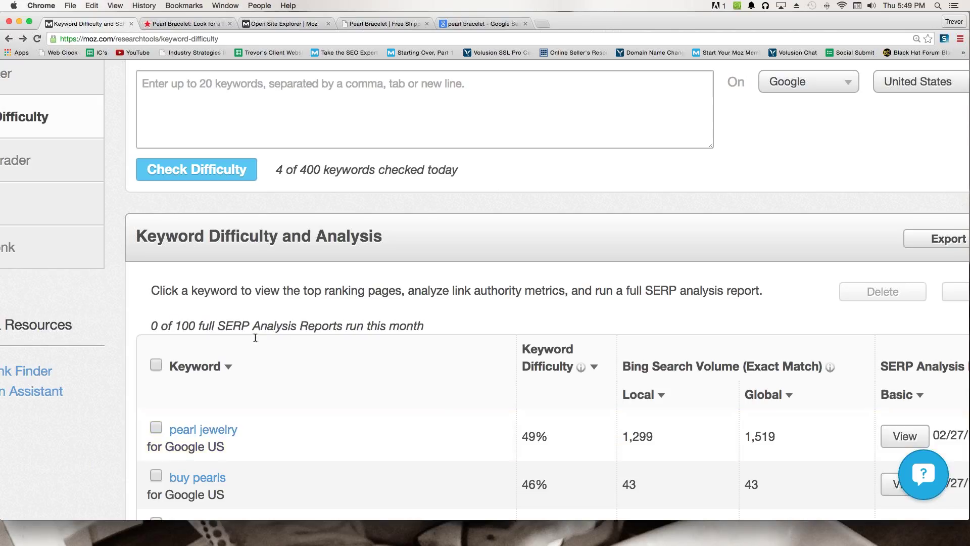
# Compare the difficulty of pearl bracelet and pearl jewelry in the keyword list, and open the pearl jewelry analysis
pyautogui.scroll(-5, 524, 437)
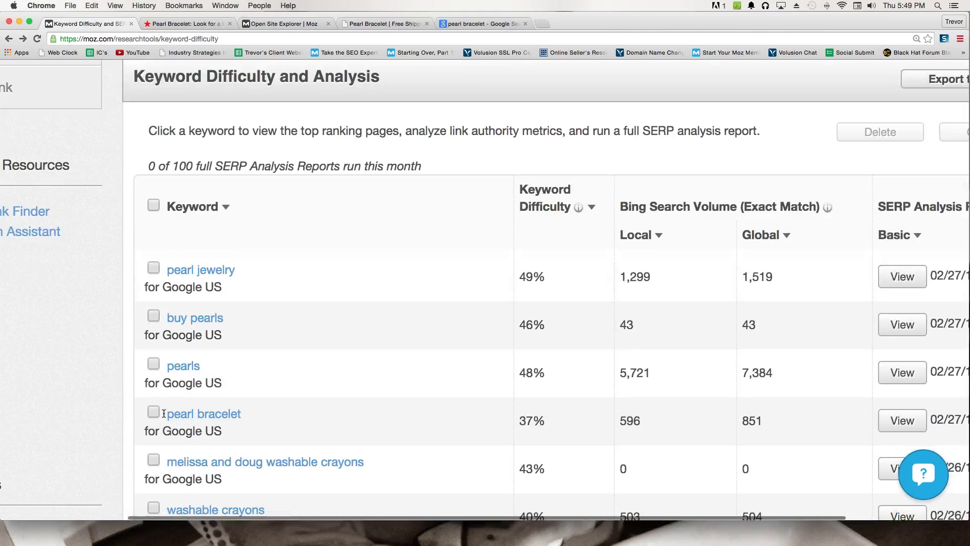
pyautogui.moveTo(164, 412); pyautogui.dragTo(241, 411)
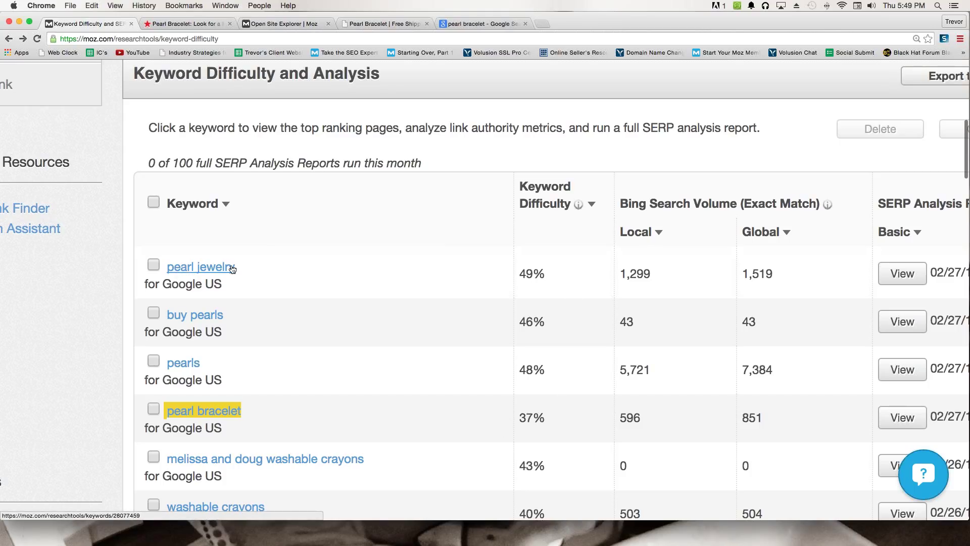
pyautogui.scroll(-1, 550, 264)
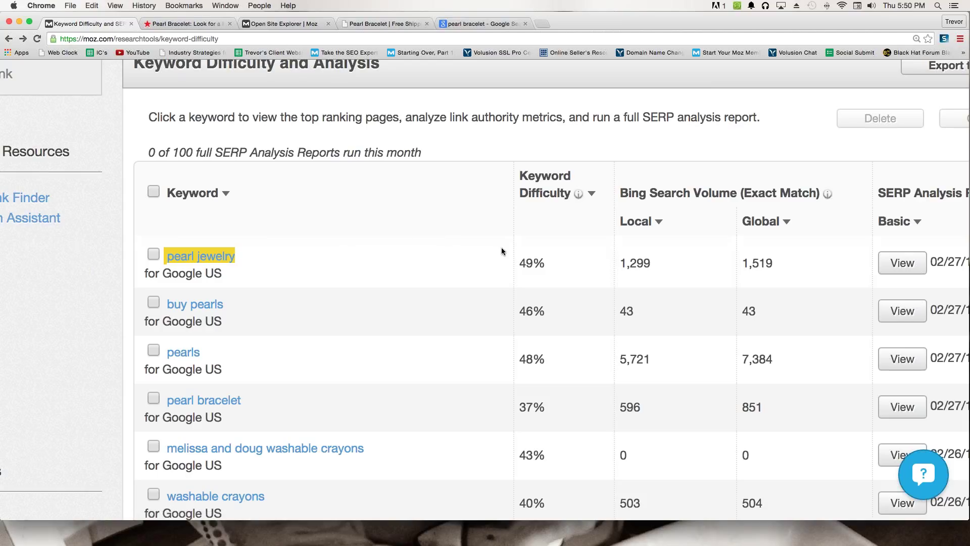
pyautogui.moveTo(523, 262); pyautogui.dragTo(543, 261)
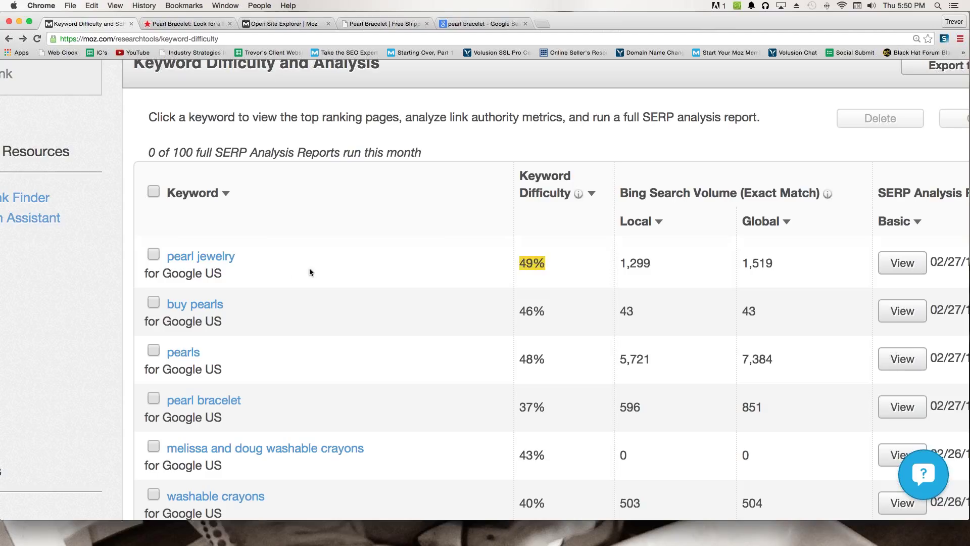
pyautogui.click(202, 260)
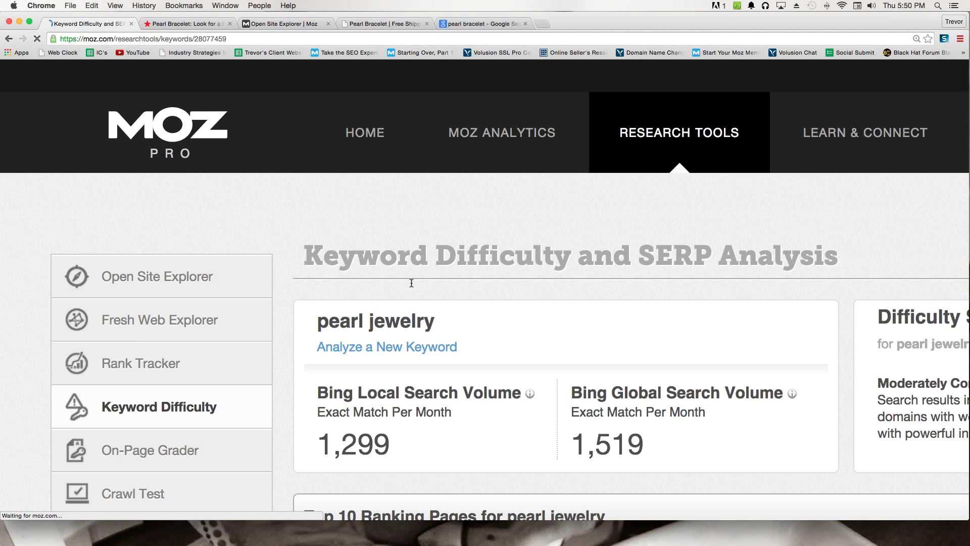
# Examine the domain and page authority of the top 10 ranking pages for pearl jewelry
pyautogui.scroll(-9, 411, 282)
pyautogui.scroll(1, 410, 286)
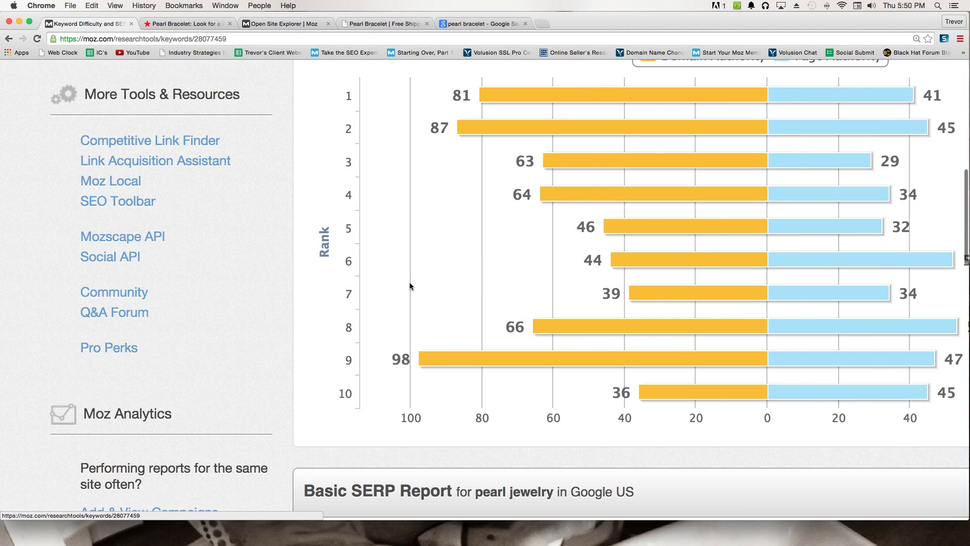
pyautogui.hscroll(3, 410, 286)
pyautogui.scroll(2, 409, 286)
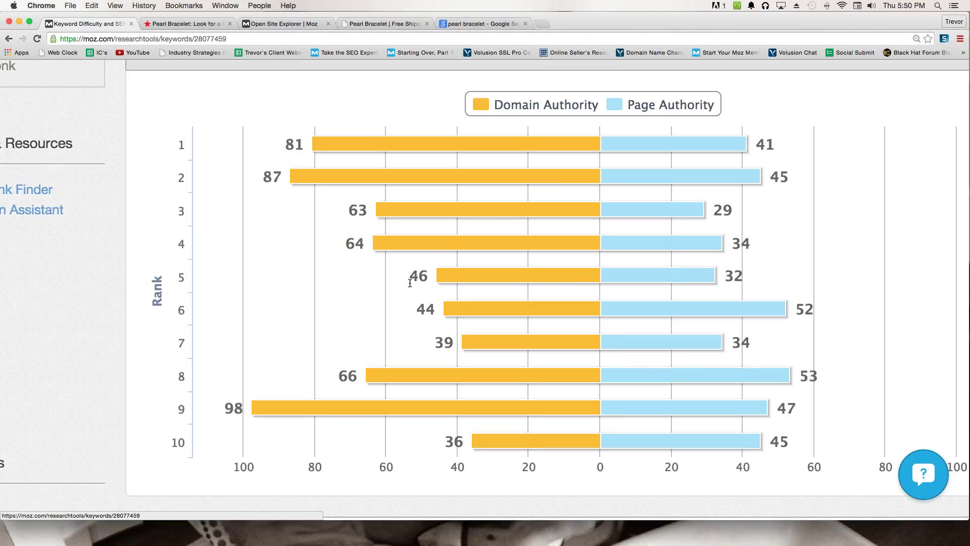
pyautogui.scroll(1, 410, 283)
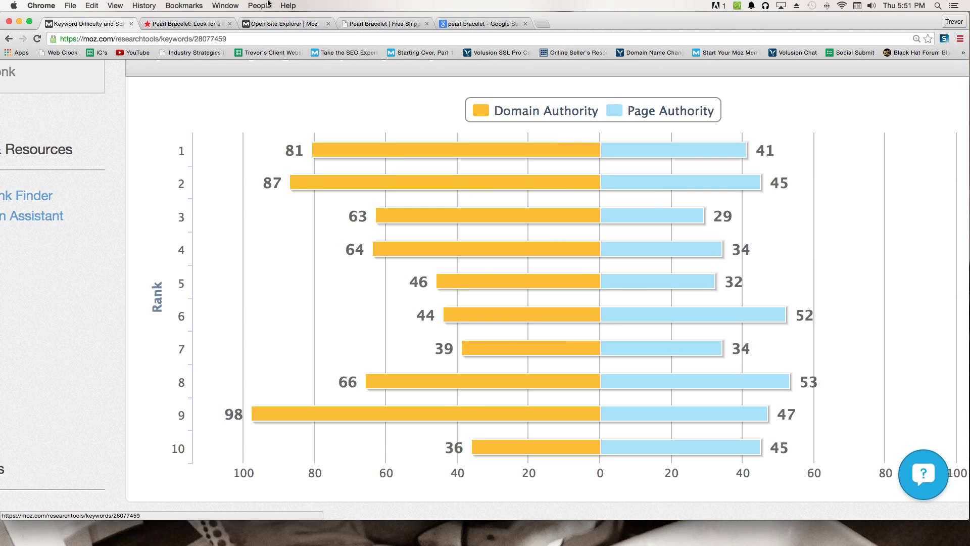
pyautogui.scroll(3, 124, 137)
pyautogui.scroll(10, 124, 137)
# Return to the Keyword Difficulty tool, check the keyword "iphone" on Google United States, and view its difficulty in the keyword list
pyautogui.click(9, 39)
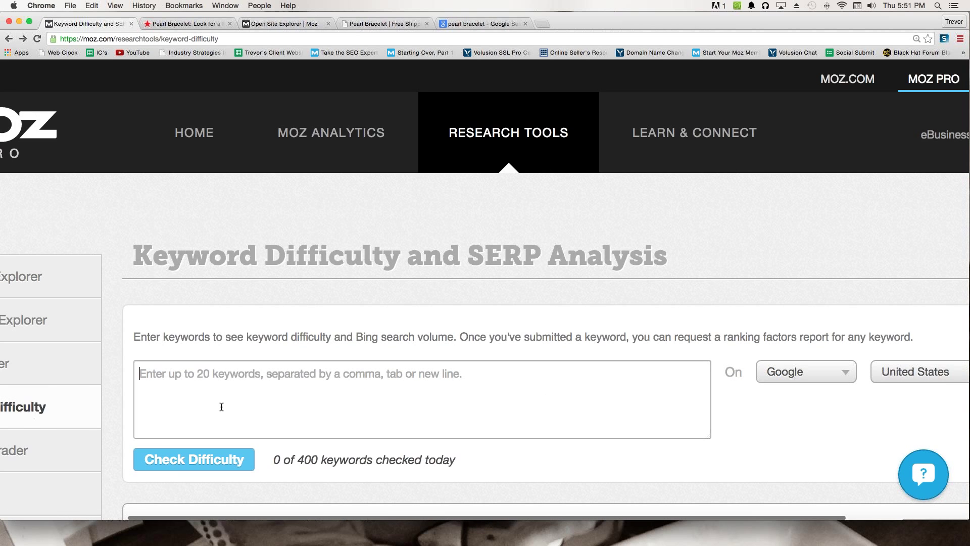
pyautogui.write('a')
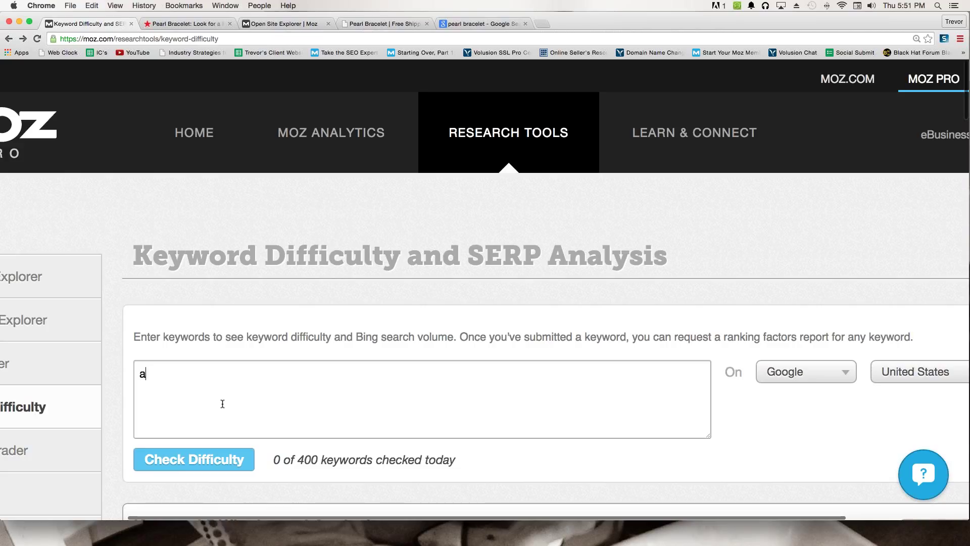
pyautogui.press('BackSpace')
pyautogui.write('iphone')
pyautogui.click(216, 461)
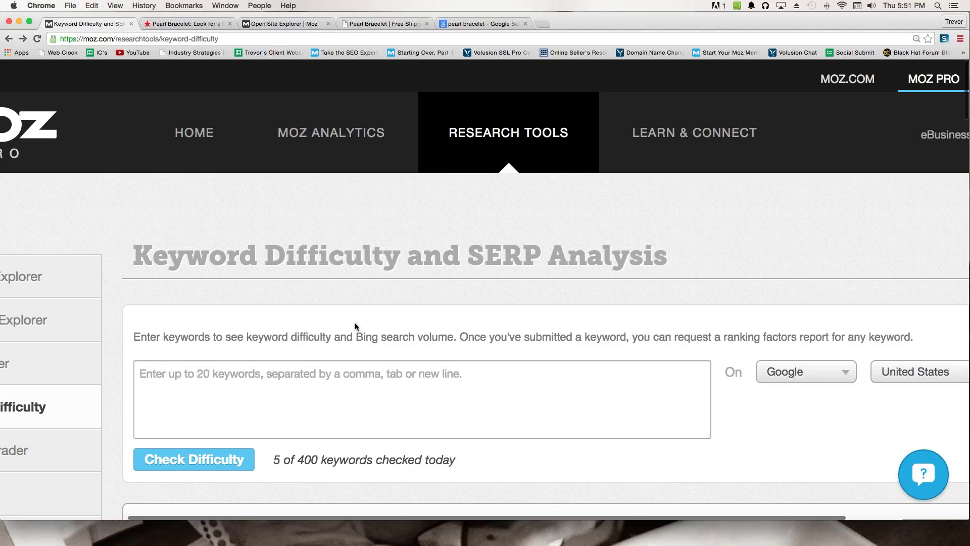
pyautogui.scroll(-10, 349, 322)
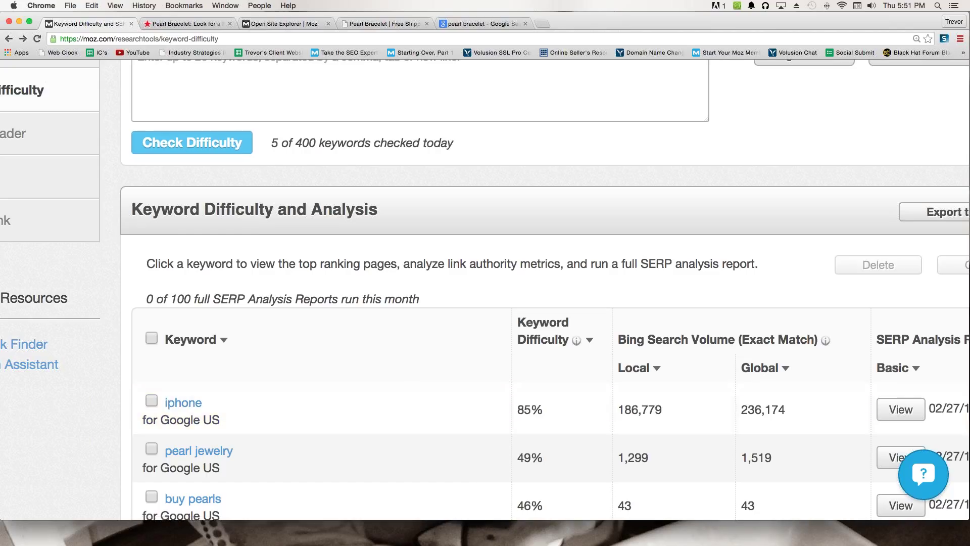
pyautogui.moveTo(517, 409); pyautogui.dragTo(543, 410)
# Open the iphone analysis and review its difficulty score and the authority of its top 10 ranking pages
pyautogui.click(179, 404)
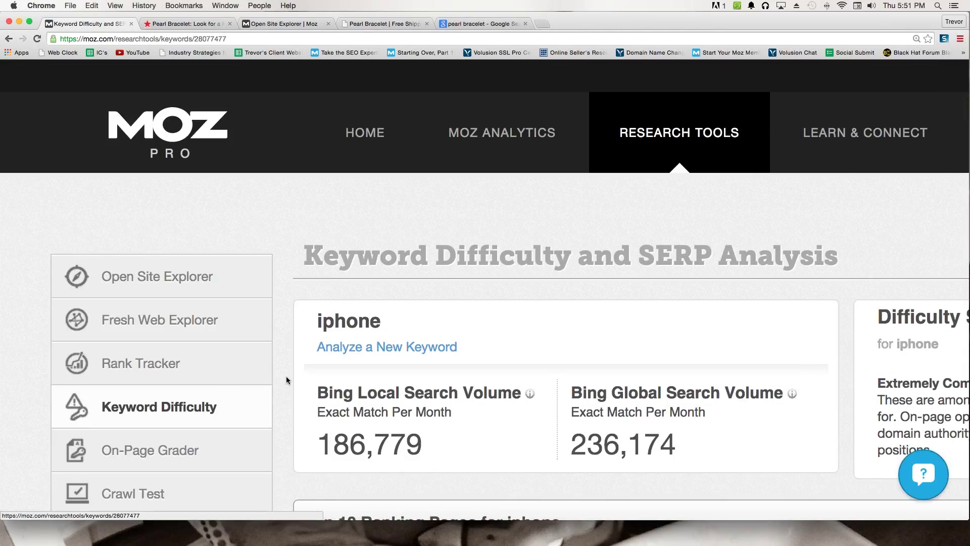
pyautogui.scroll(-7, 286, 376)
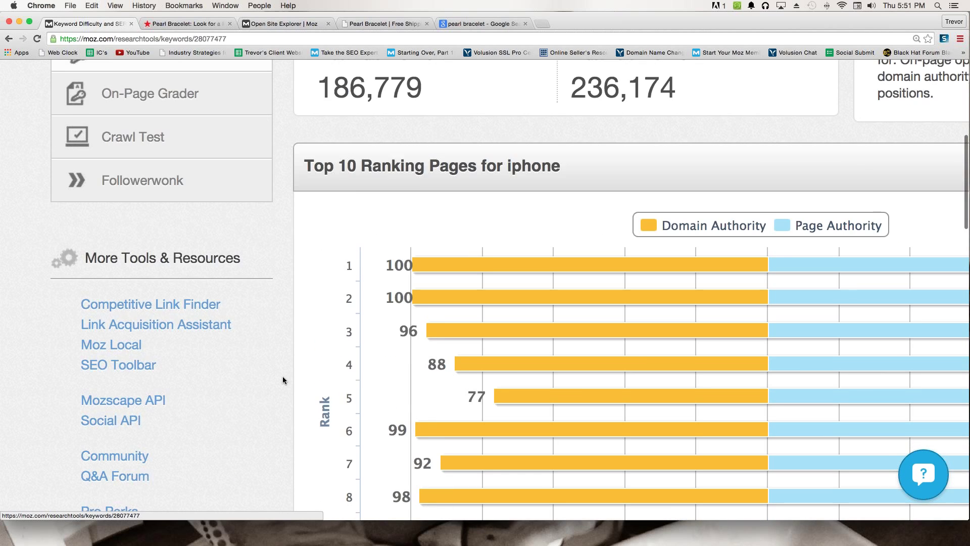
pyautogui.scroll(-3, 281, 380)
pyautogui.hscroll(5, 280, 380)
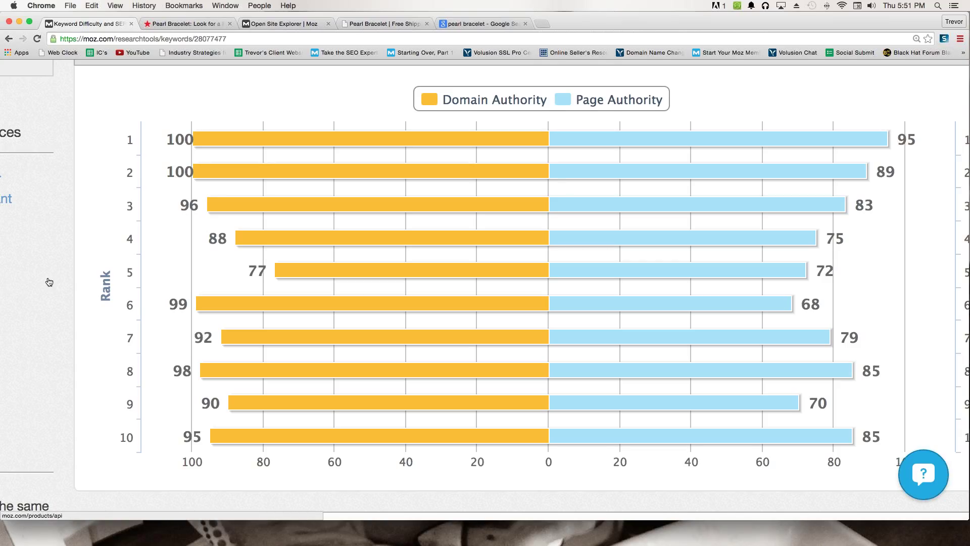
pyautogui.scroll(5, 49, 282)
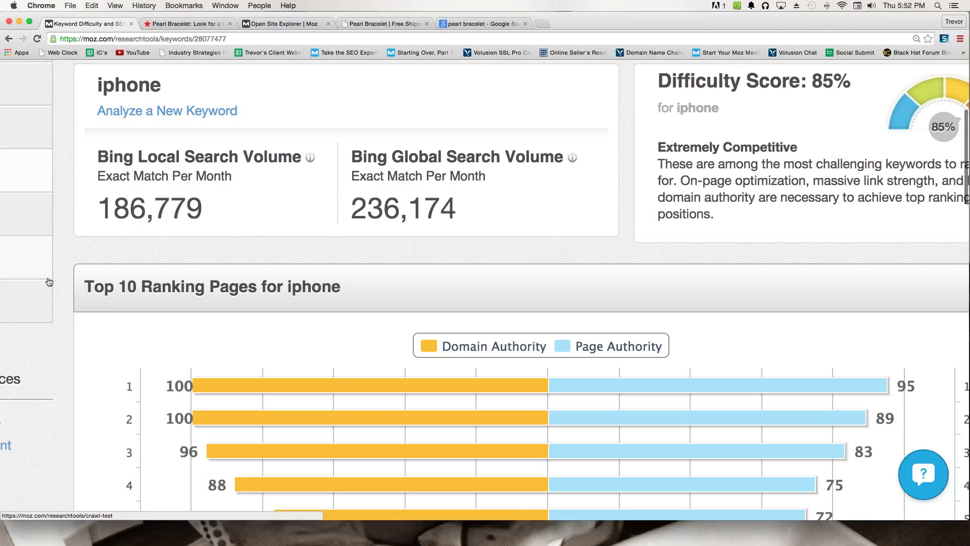
pyautogui.scroll(-5, 49, 282)
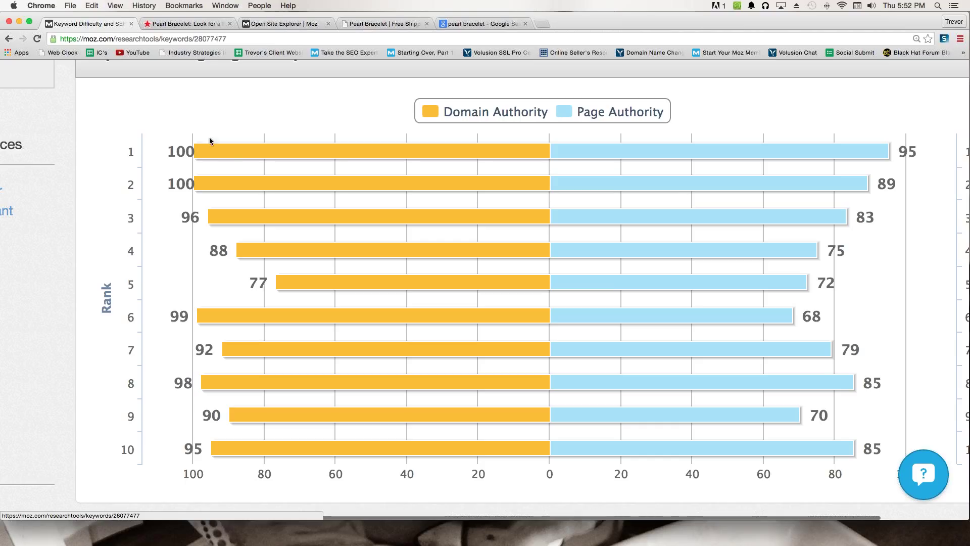
# Identify the websites behind the top-ranking iphone results in the authority chart and review the keyword's search volume and difficulty summary
pyautogui.moveTo(213, 150)
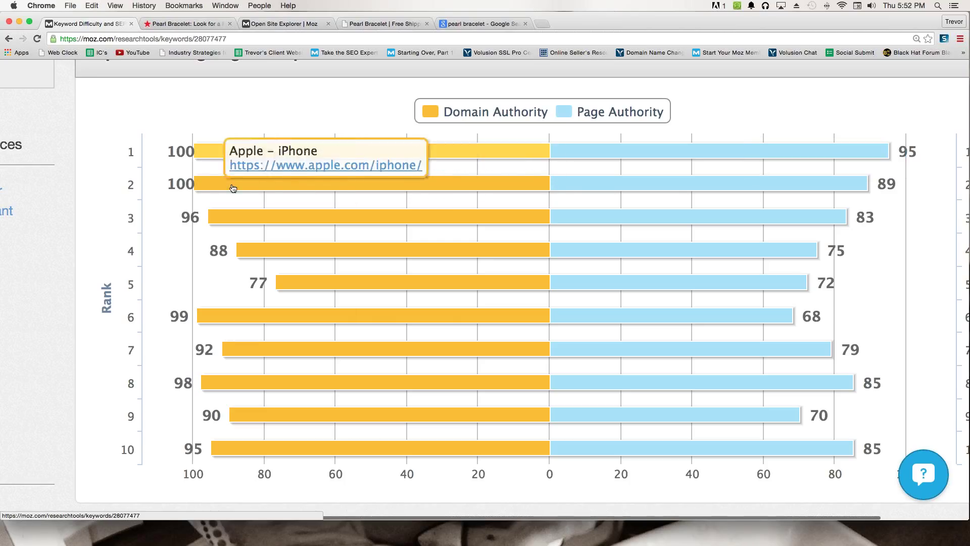
pyautogui.moveTo(230, 188)
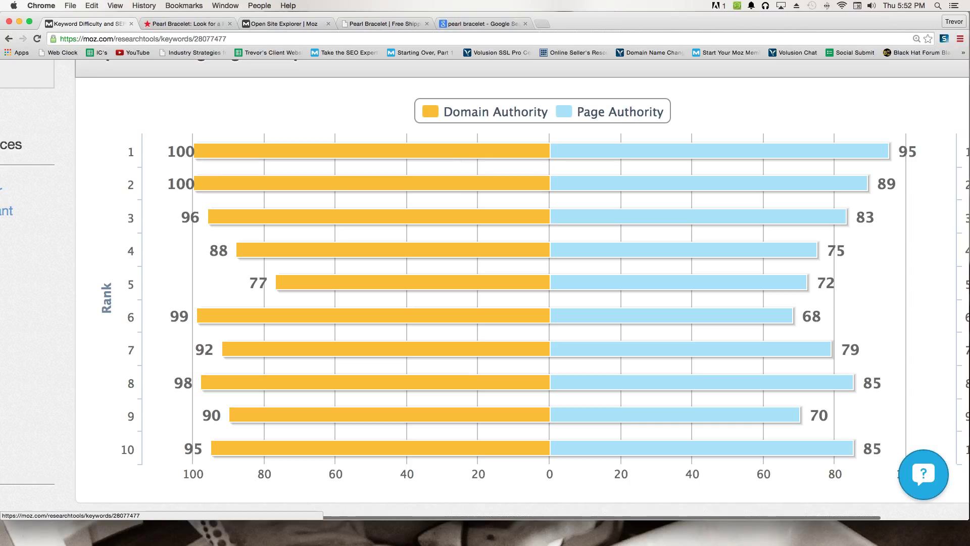
pyautogui.moveTo(277, 218)
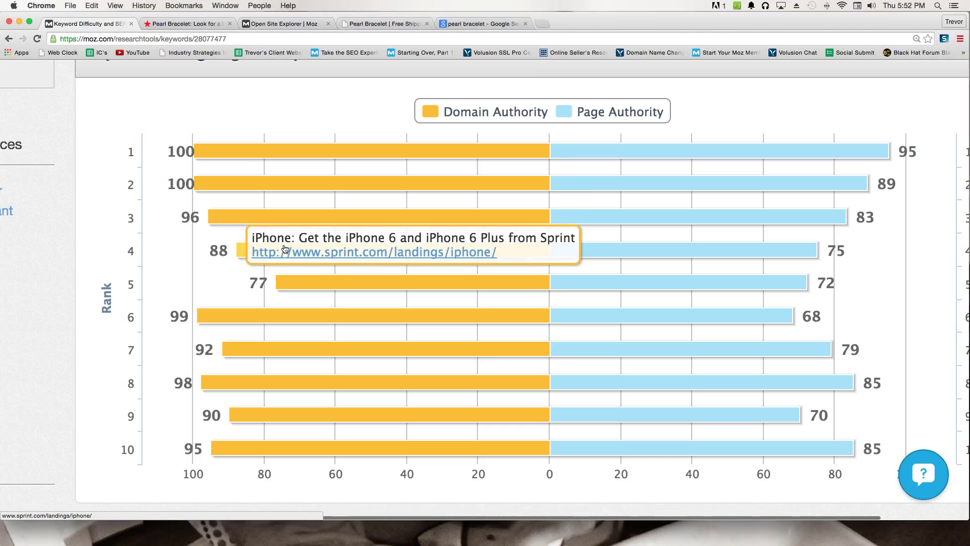
pyautogui.moveTo(306, 280)
pyautogui.moveTo(304, 317)
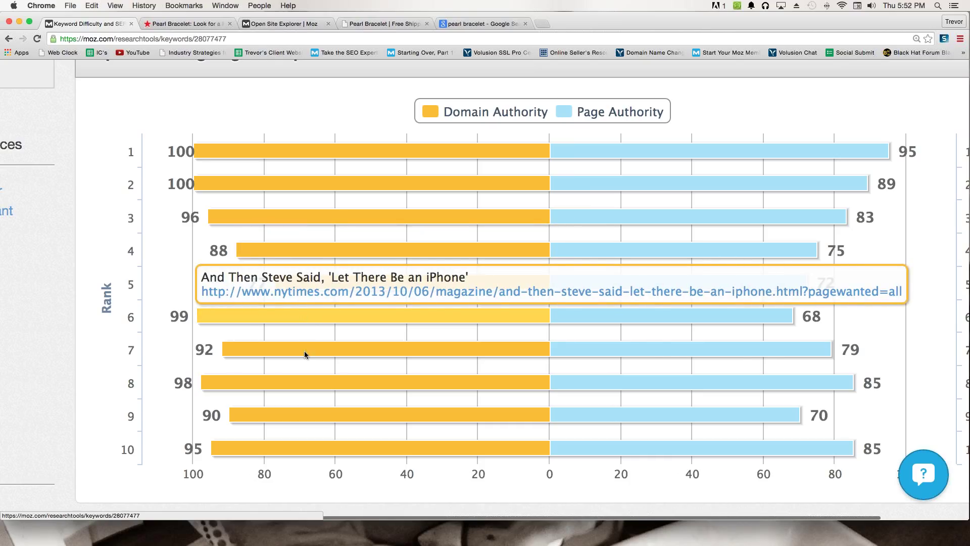
pyautogui.moveTo(341, 383)
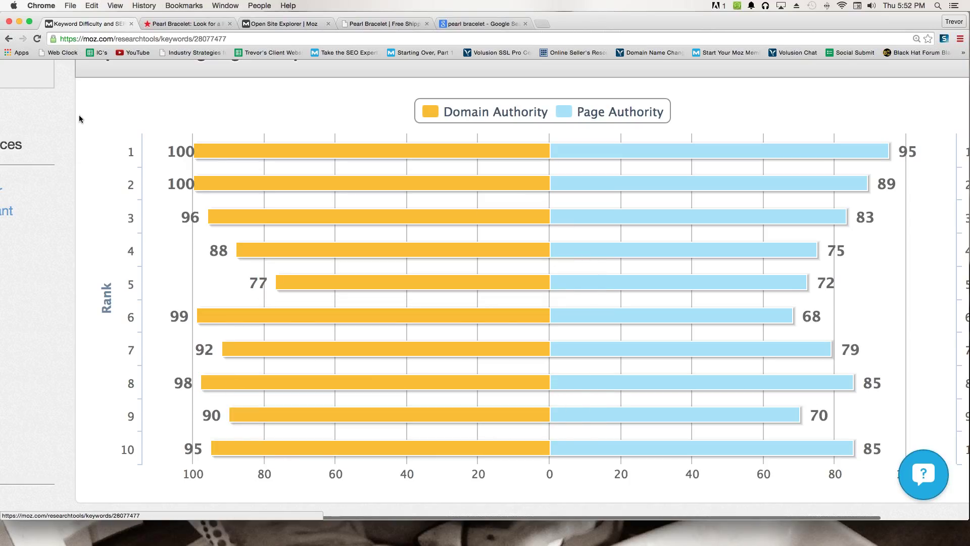
pyautogui.scroll(5, 78, 122)
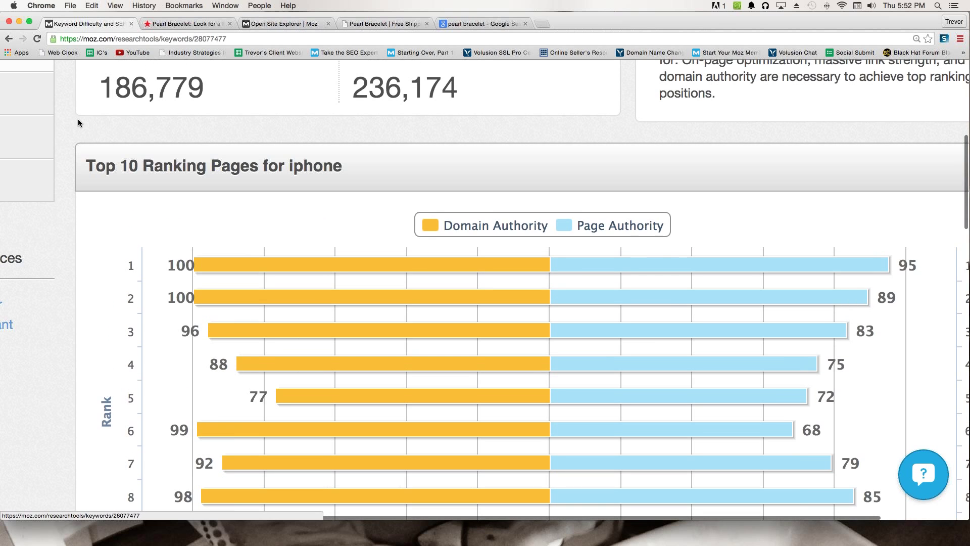
pyautogui.scroll(1, 78, 118)
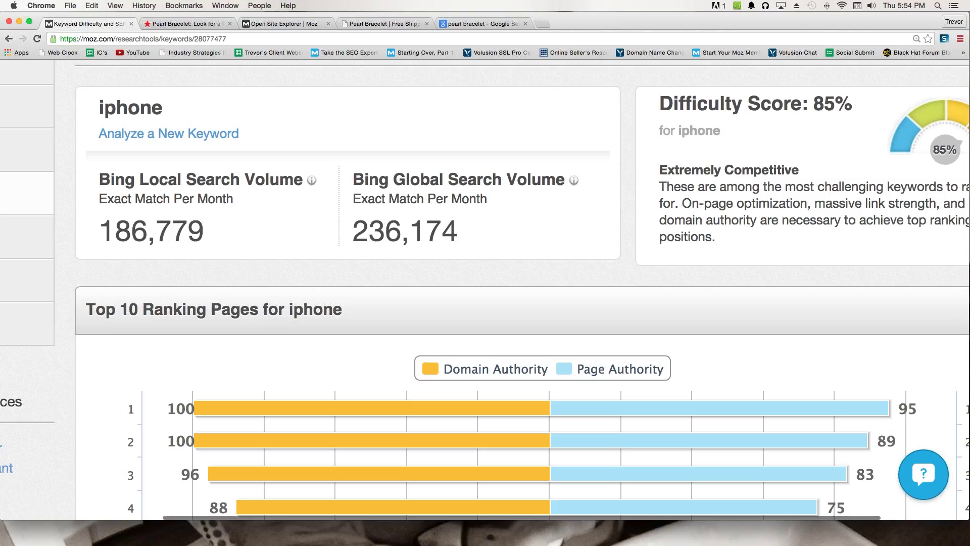
pyautogui.scroll(5, 109, 251)
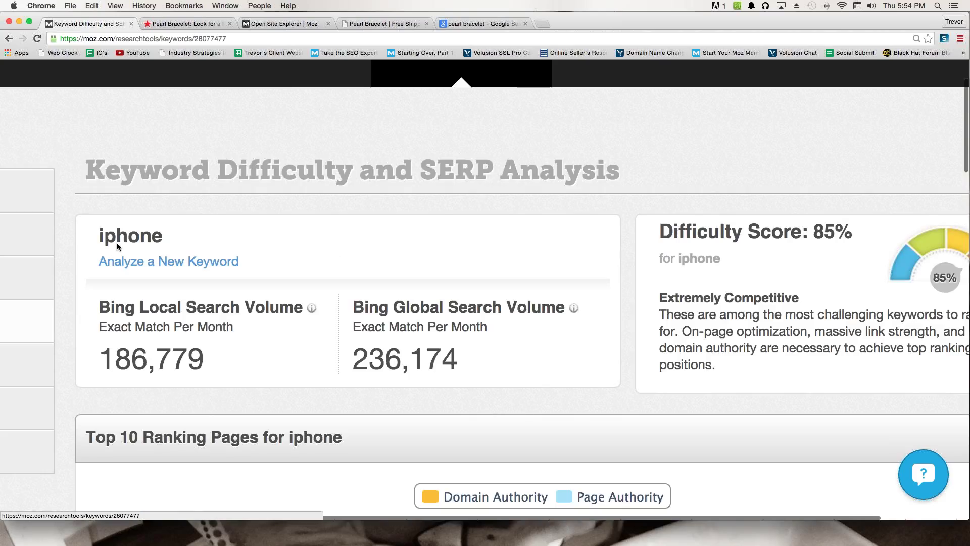
pyautogui.scroll(-5, 117, 247)
# Return to the Keyword Difficulty tool, check the keyword "pet products" on Google United States, and view its entry in the keyword list
pyautogui.click(8, 39)
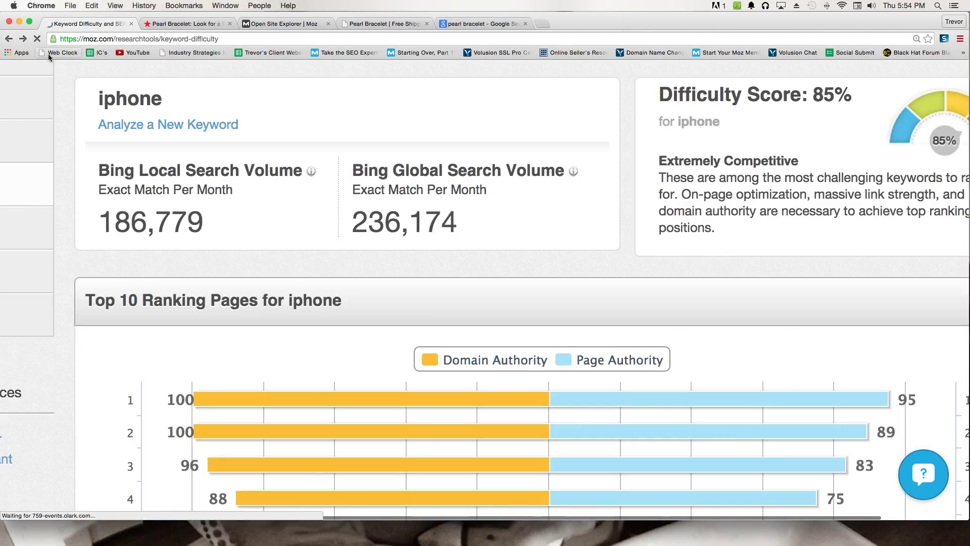
pyautogui.scroll(5, 277, 192)
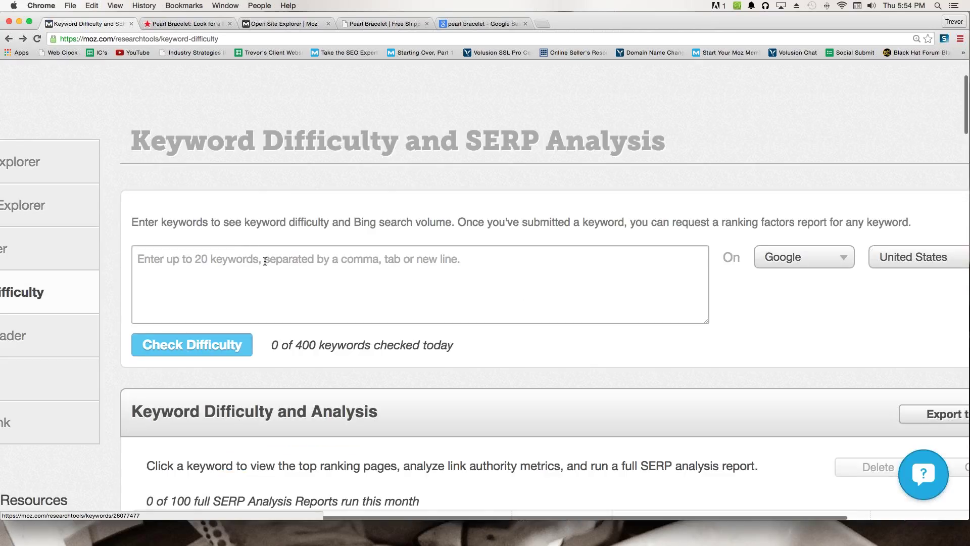
pyautogui.click(264, 262)
pyautogui.write('pe')
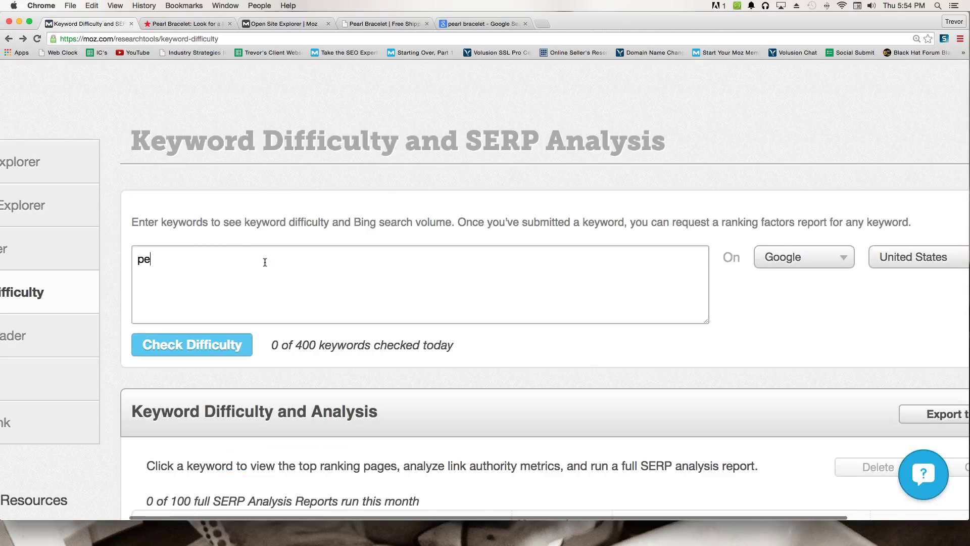
pyautogui.write('t products')
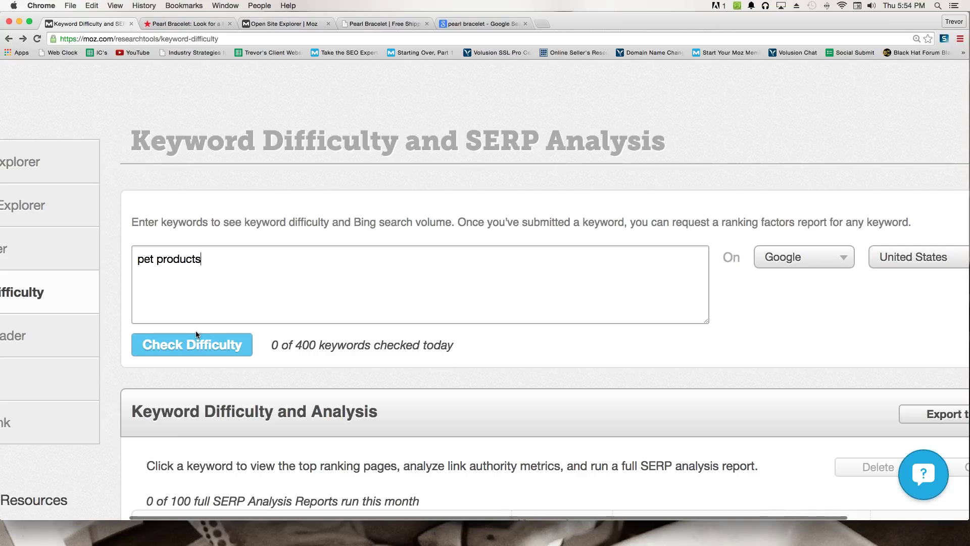
pyautogui.click(191, 340)
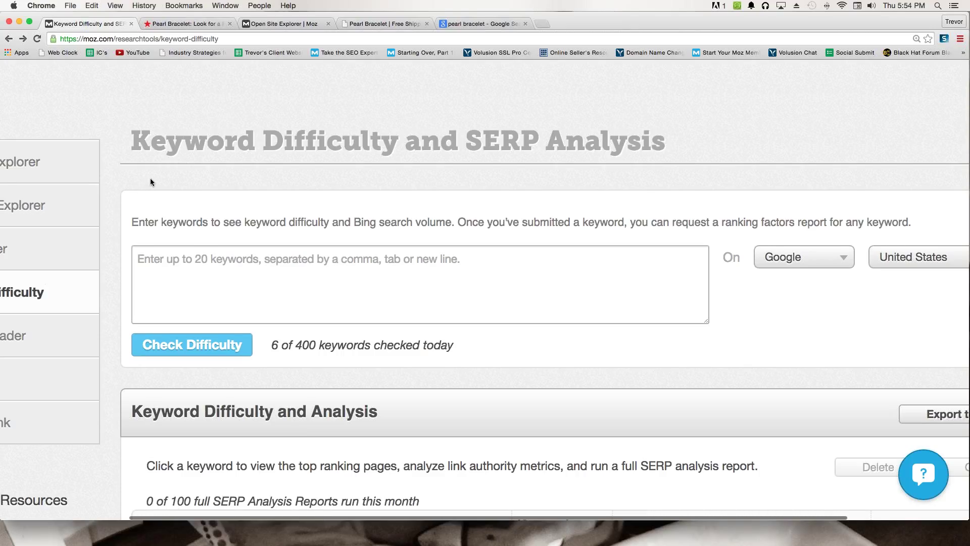
pyautogui.scroll(-5, 150, 177)
pyautogui.scroll(-5, 160, 202)
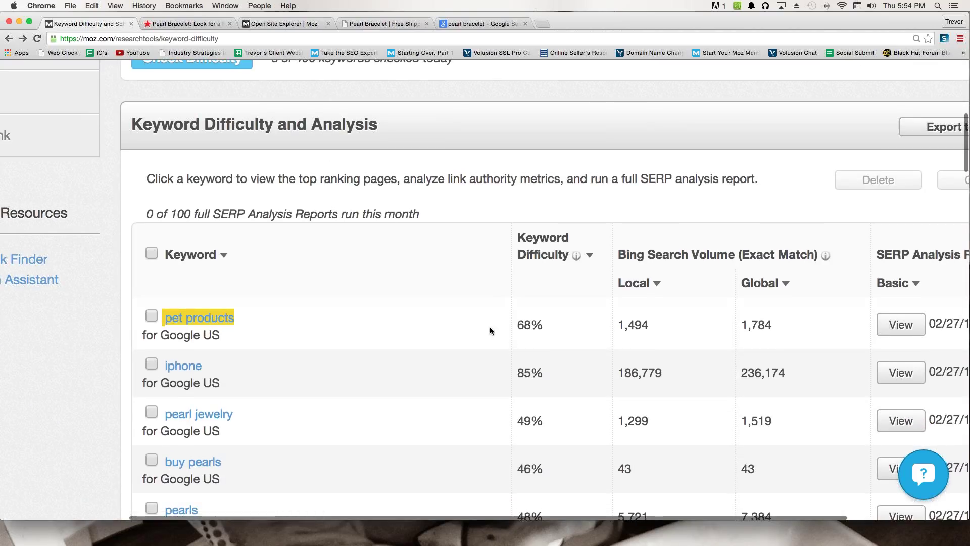
# Open the pet products analysis and review its top 10 pages' domain and page authority and its difficulty score
pyautogui.click(192, 321)
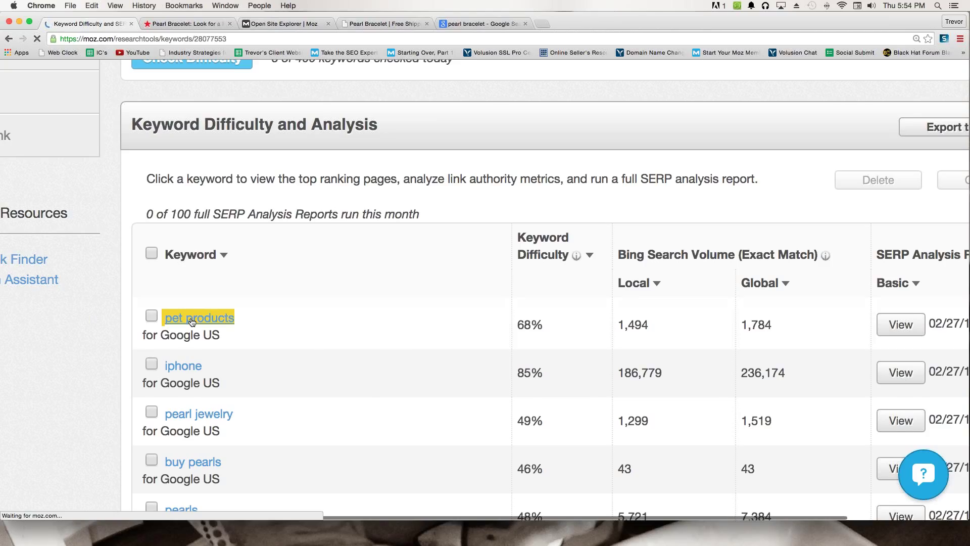
pyautogui.scroll(-10, 197, 326)
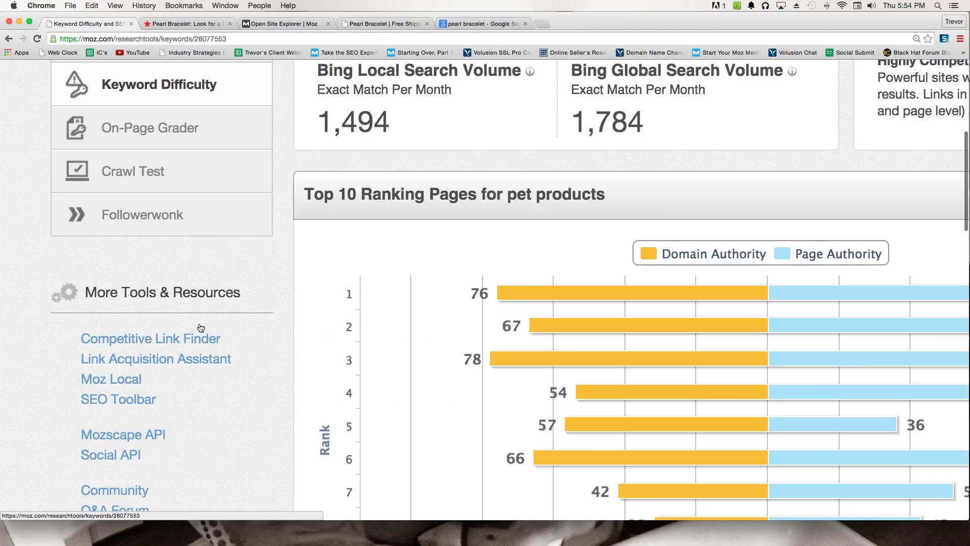
pyautogui.hscroll(3, 199, 327)
pyautogui.hscroll(3, 199, 327)
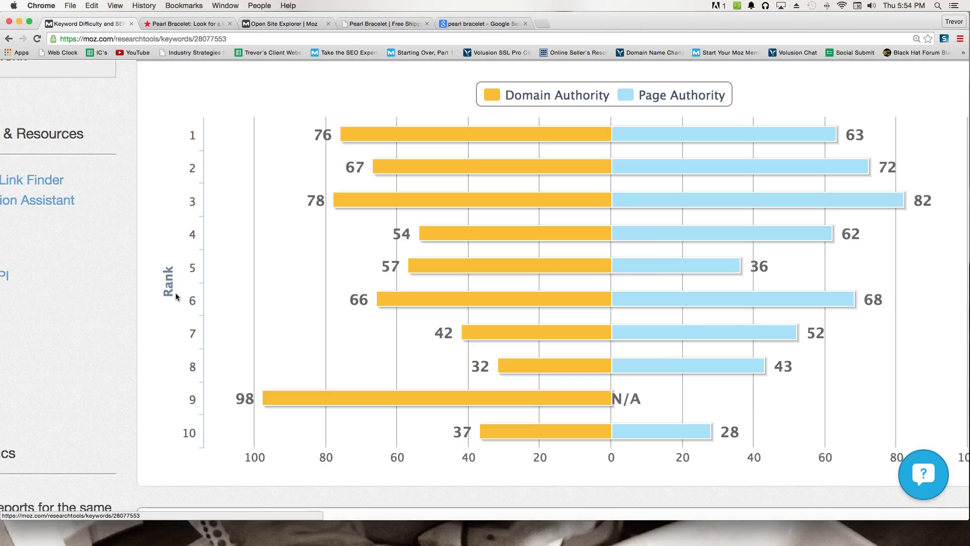
pyautogui.hscroll(-3, 163, 222)
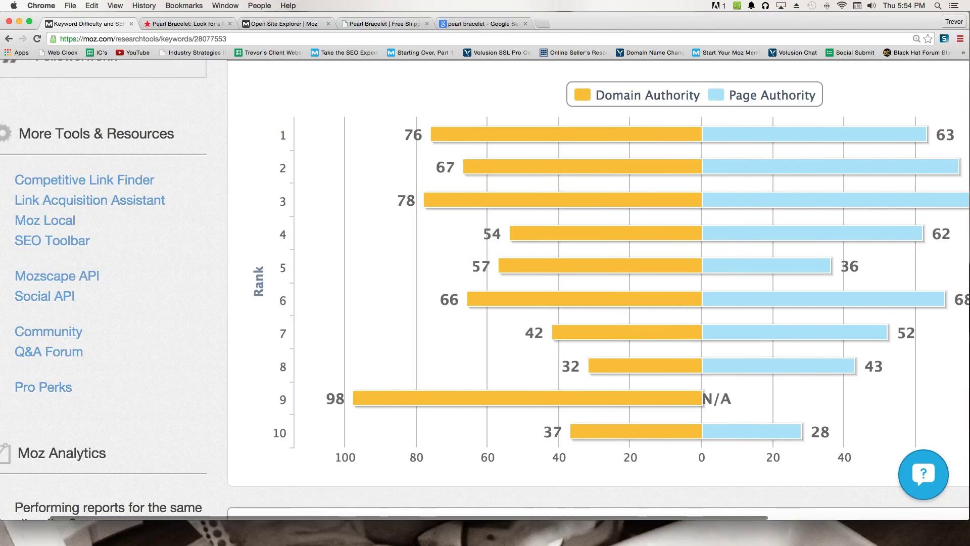
pyautogui.hscroll(5, 224, 264)
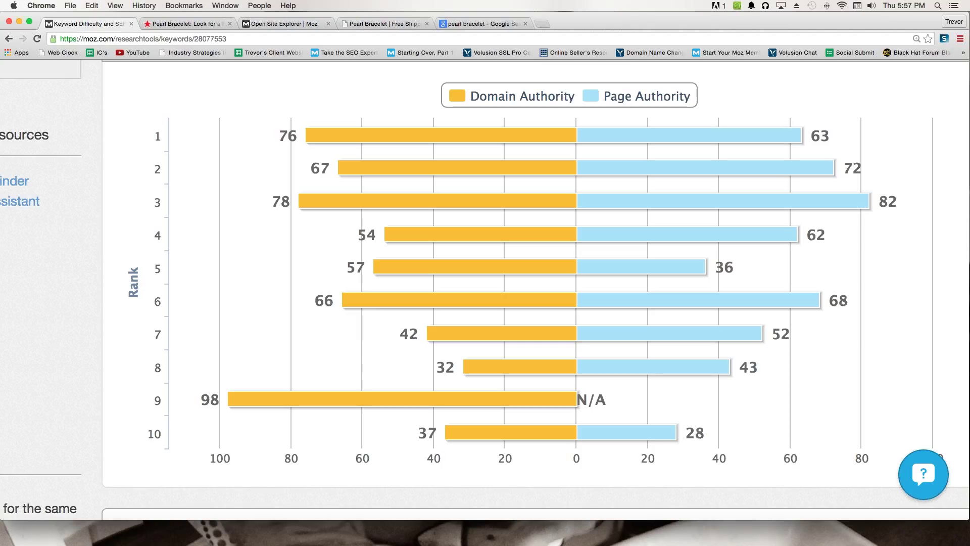
pyautogui.moveTo(836, 323)
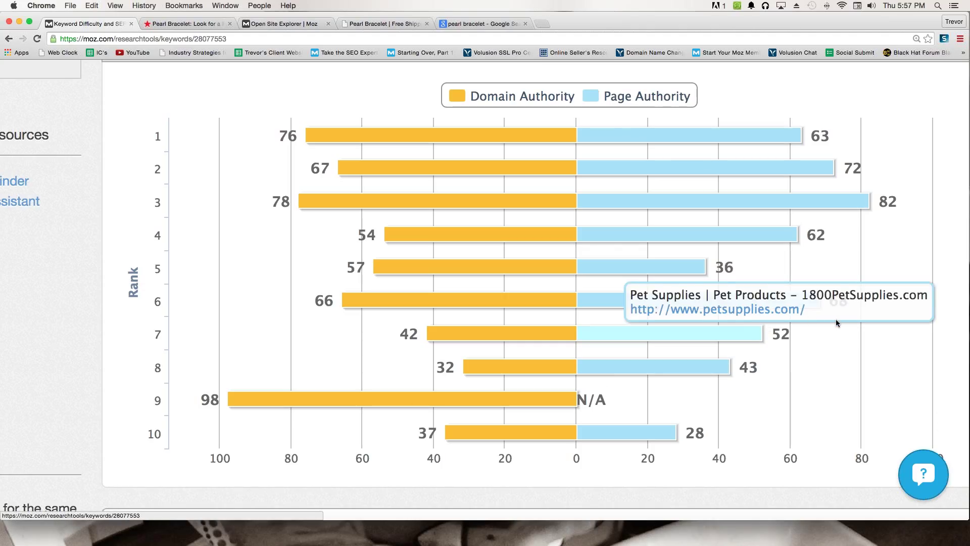
pyautogui.scroll(15, 836, 319)
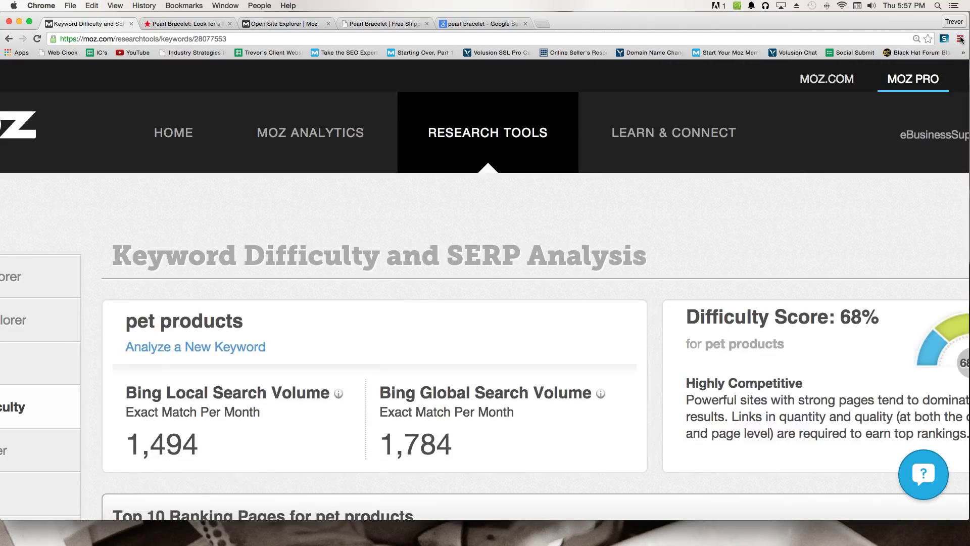